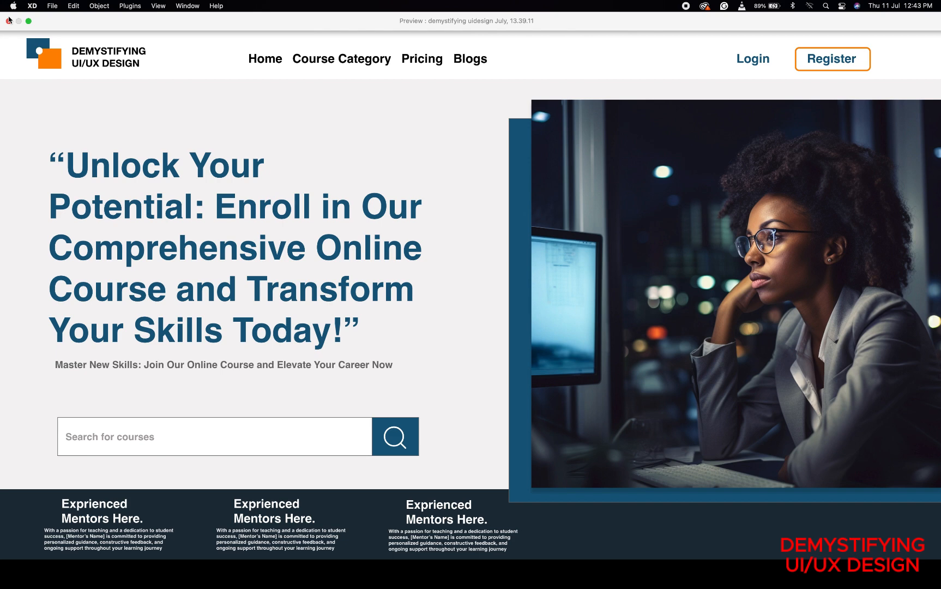
Close the preview and duplicate the Web 1920 – 2 artboard directly beside the original with a 72 px gap
{"action": "left_click", "coordinate": [9, 20]}
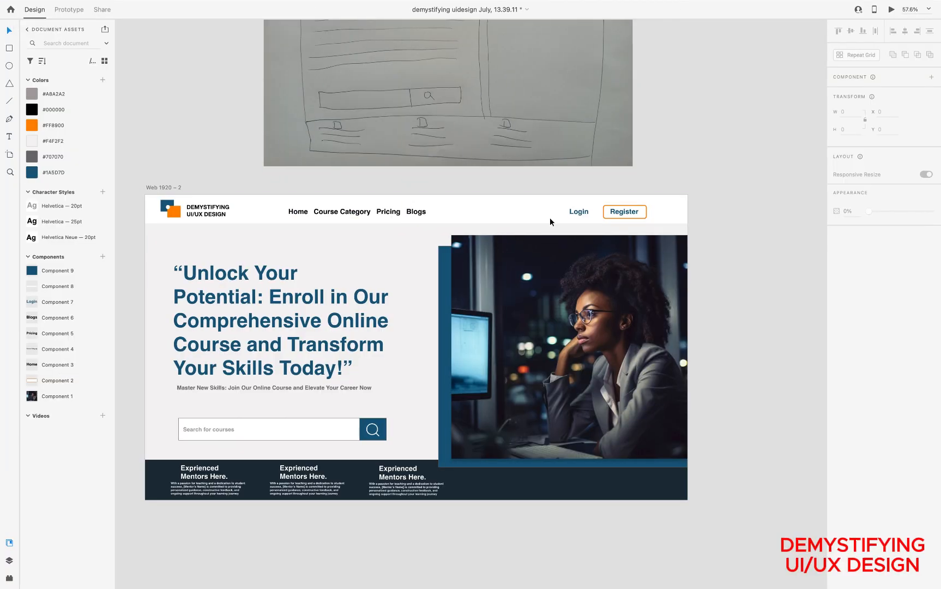
{"action": "scroll", "coordinate": [518, 267], "scroll_direction": "down", "scroll_amount": 5}
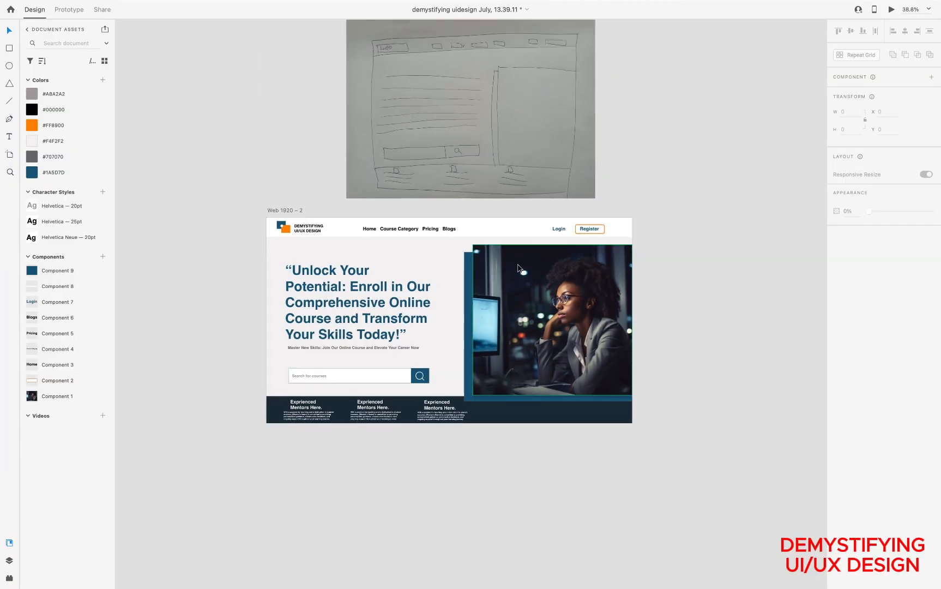
{"action": "scroll", "coordinate": [518, 267], "scroll_direction": "right", "scroll_amount": 2}
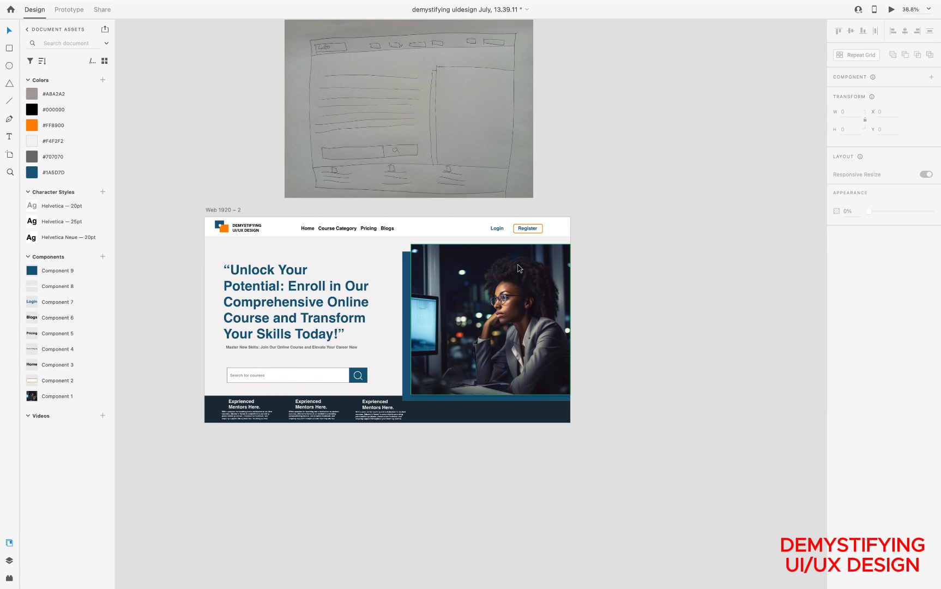
{"action": "scroll", "coordinate": [253, 231], "scroll_direction": "up", "scroll_amount": 2}
{"action": "scroll", "coordinate": [253, 231], "scroll_direction": "right", "scroll_amount": 1}
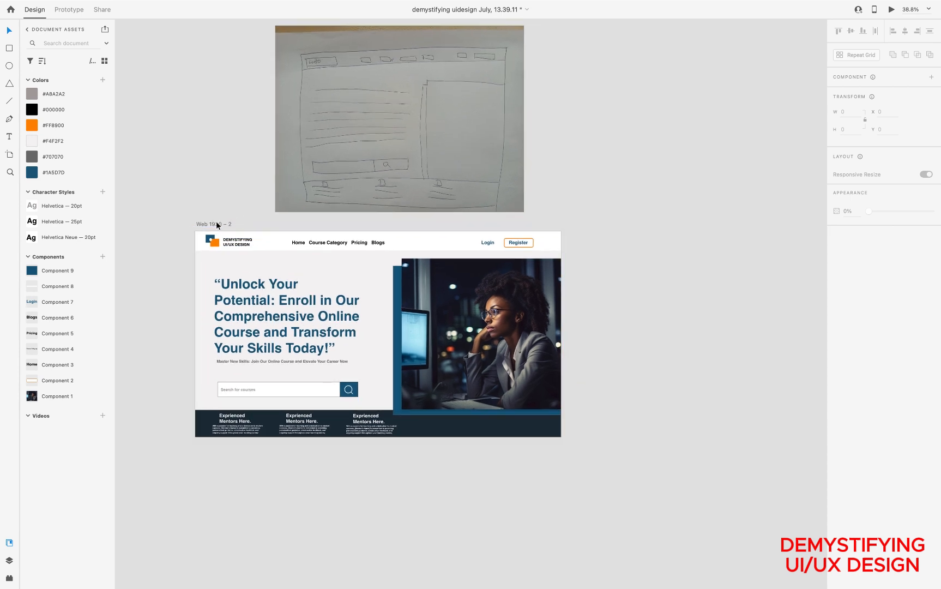
{"action": "scroll", "coordinate": [217, 225], "scroll_direction": "up", "scroll_amount": 6}
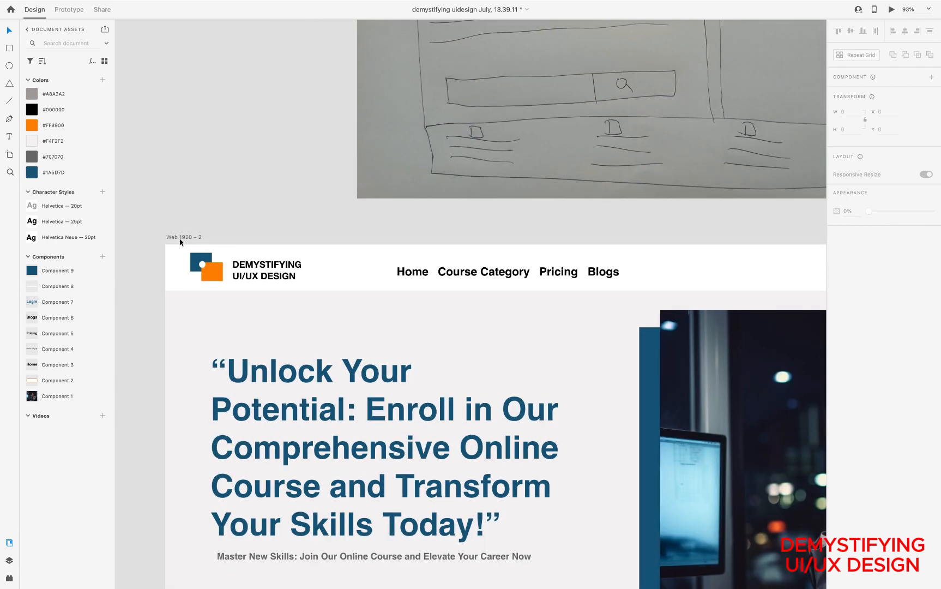
{"action": "left_click", "coordinate": [180, 239]}
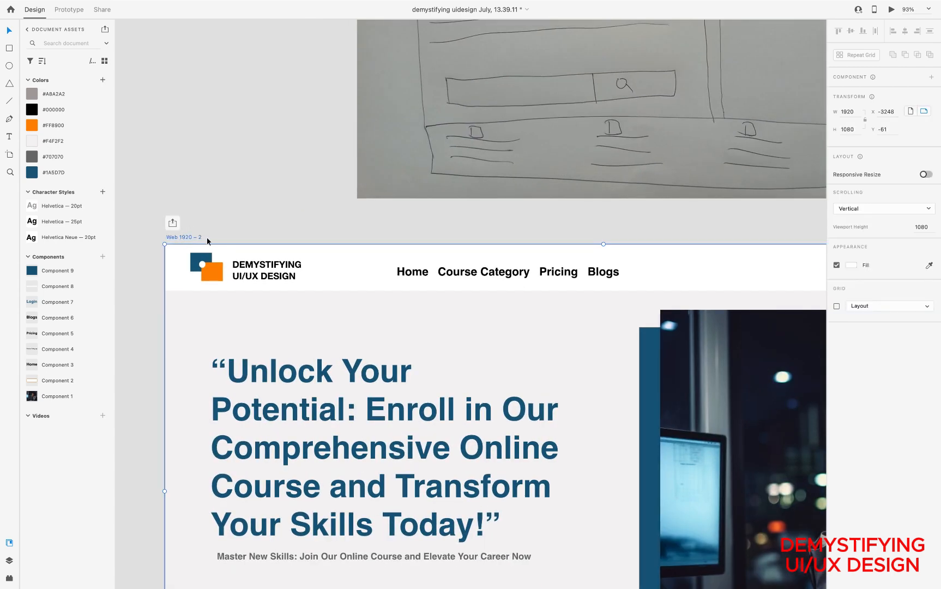
{"action": "scroll", "coordinate": [207, 238], "scroll_direction": "down", "scroll_amount": 5}
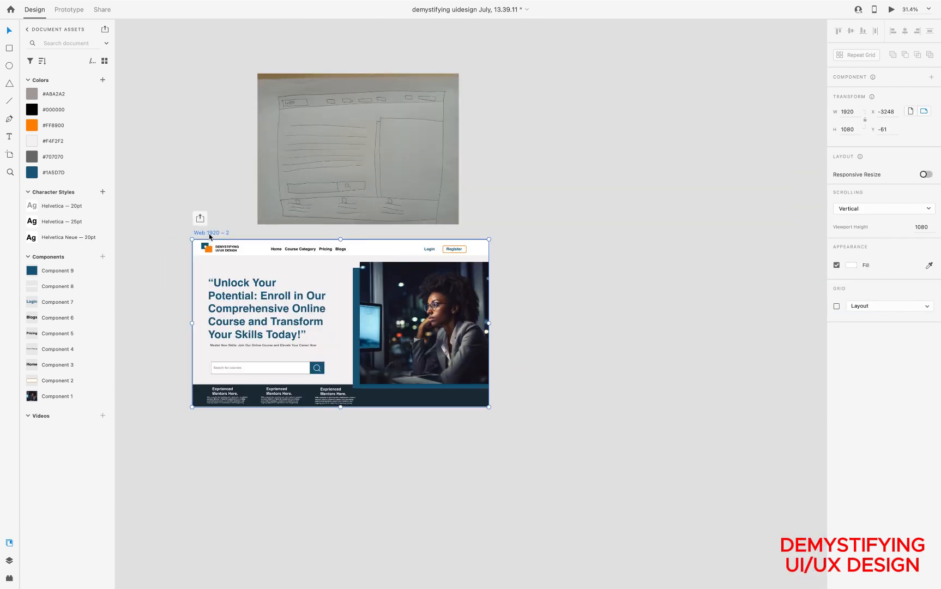
{"action": "left_click_drag", "start_coordinate": [209, 236], "coordinate": [515, 234]}
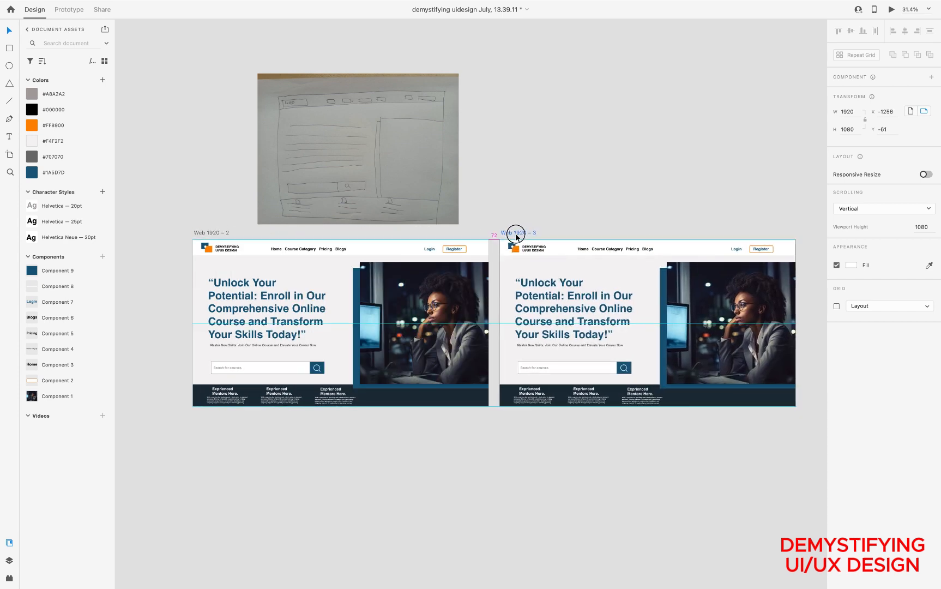
Apply an Object Blur of 7 to the photo inside the hero image component on the duplicated artboard
{"action": "scroll", "coordinate": [685, 339], "scroll_direction": "right", "scroll_amount": 4}
{"action": "scroll", "coordinate": [686, 339], "scroll_direction": "down", "scroll_amount": 2}
{"action": "scroll", "coordinate": [685, 339], "scroll_direction": "up", "scroll_amount": 5}
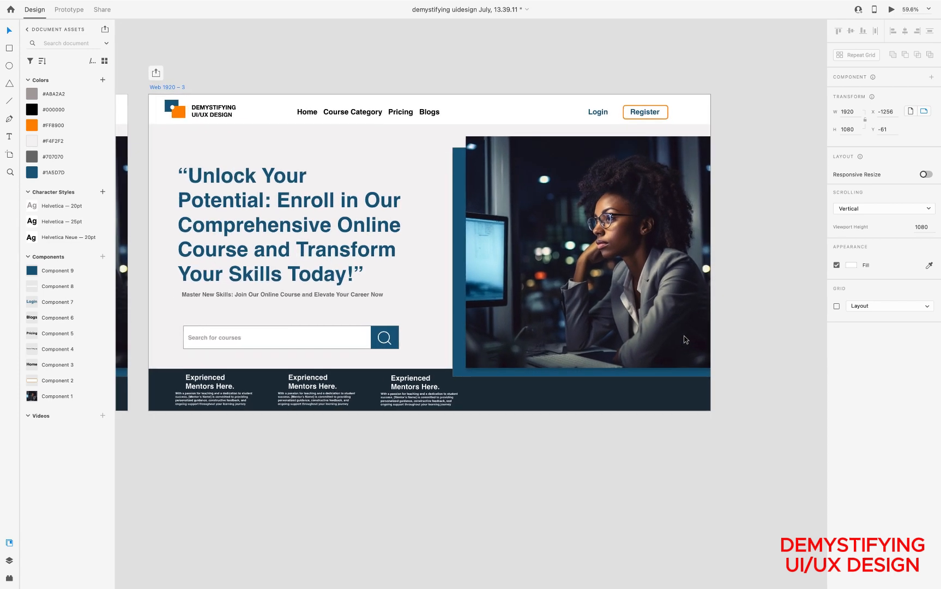
{"action": "left_click", "coordinate": [614, 277]}
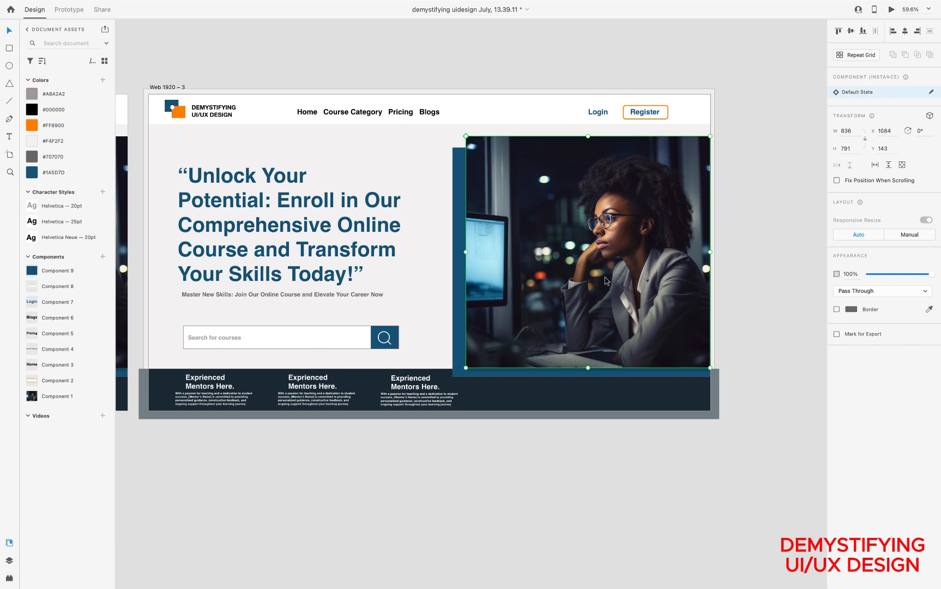
{"action": "double_click", "coordinate": [591, 223]}
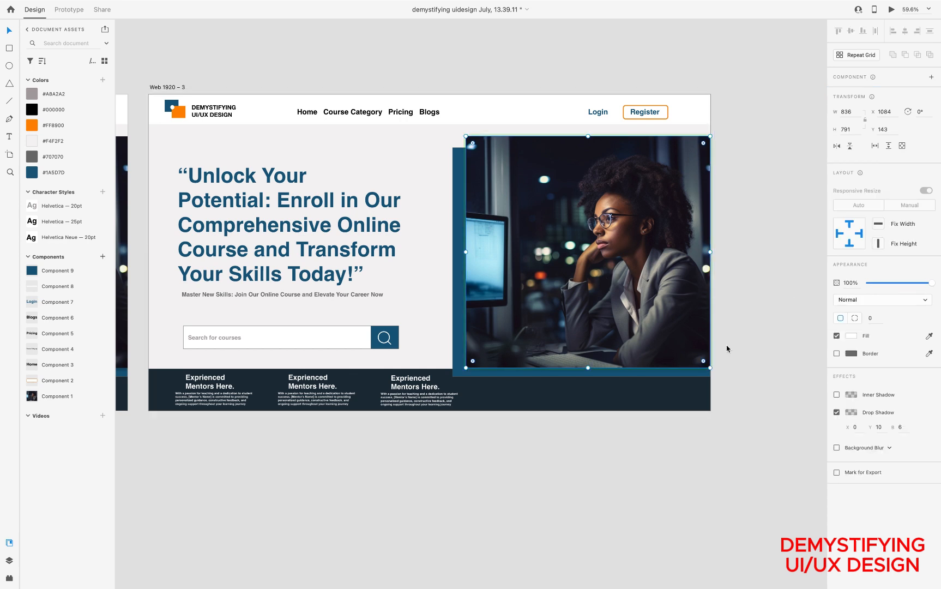
{"action": "left_click", "coordinate": [837, 448]}
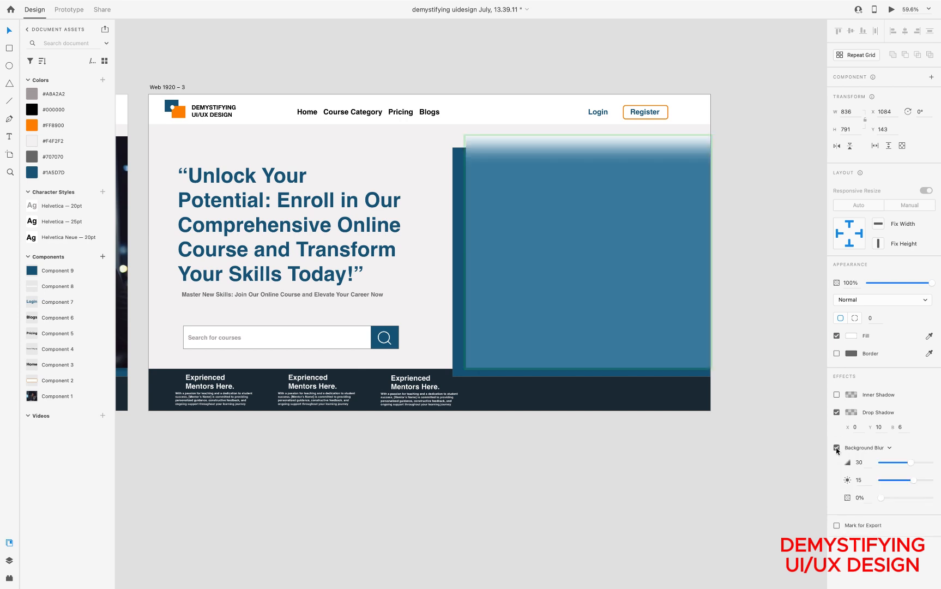
{"action": "left_click", "coordinate": [837, 448]}
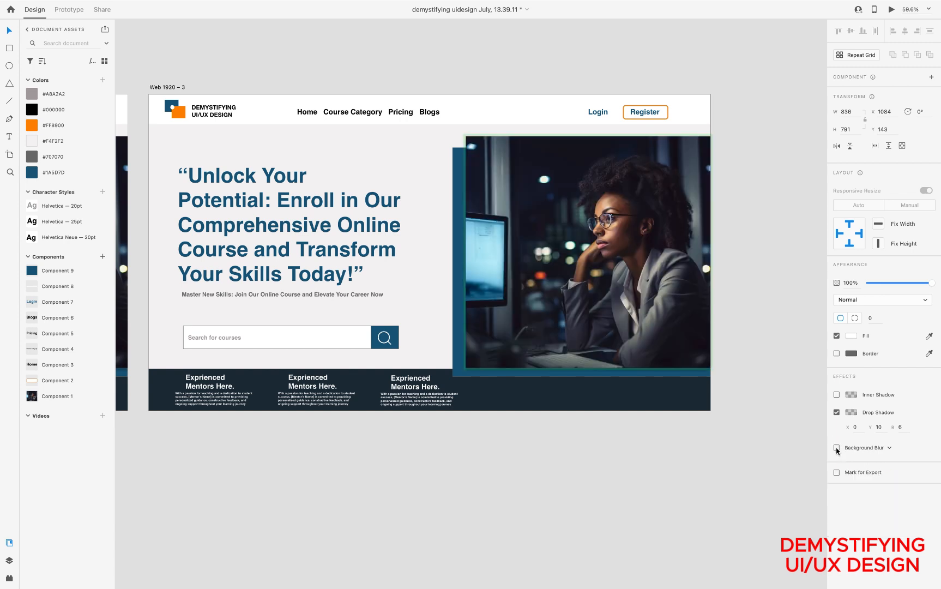
{"action": "left_click", "coordinate": [889, 448]}
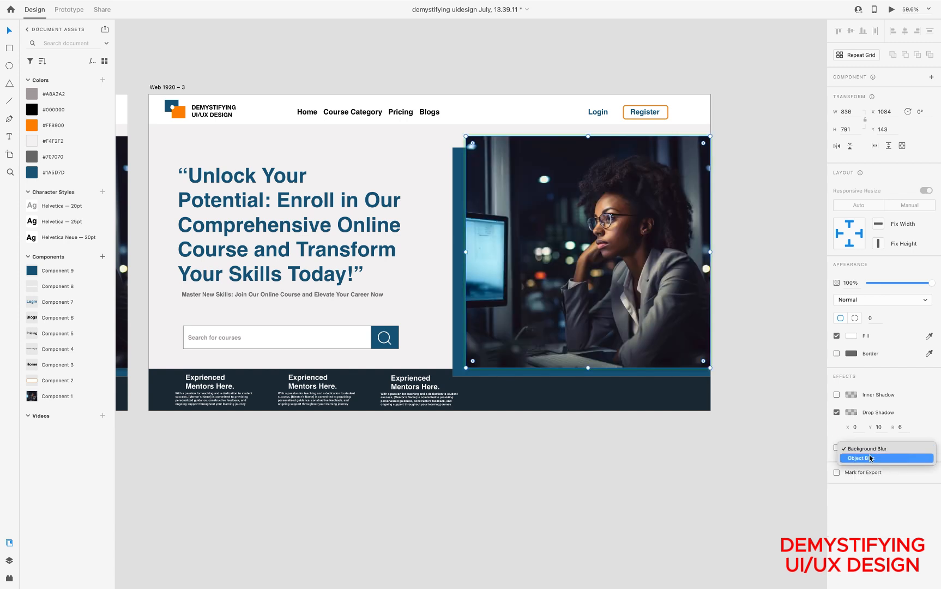
{"action": "left_click", "coordinate": [867, 458]}
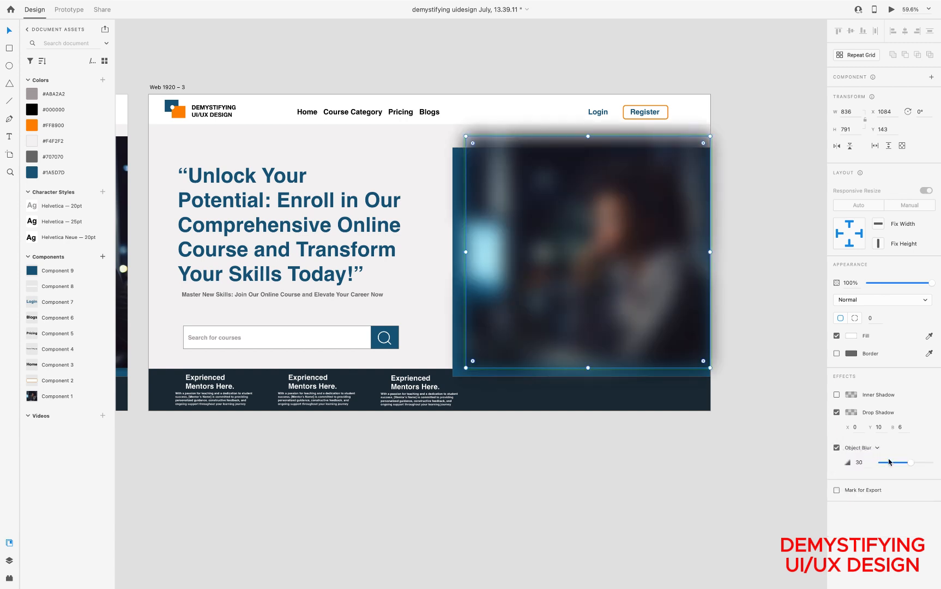
{"action": "left_click_drag", "start_coordinate": [908, 464], "coordinate": [887, 462]}
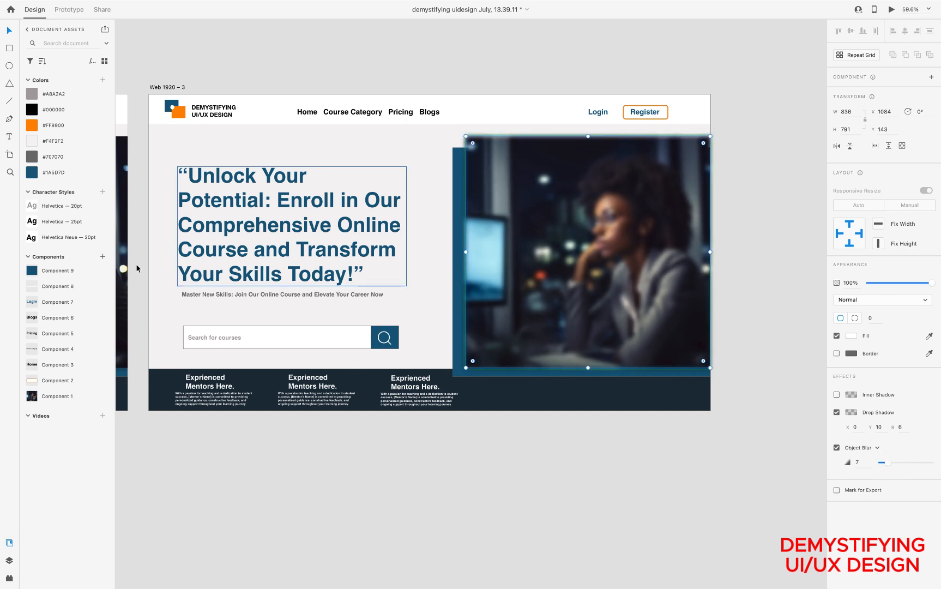
Draw a white card of about 732 × 625 px over the blurred photo and round its corners to about 17
{"action": "left_click", "coordinate": [9, 49]}
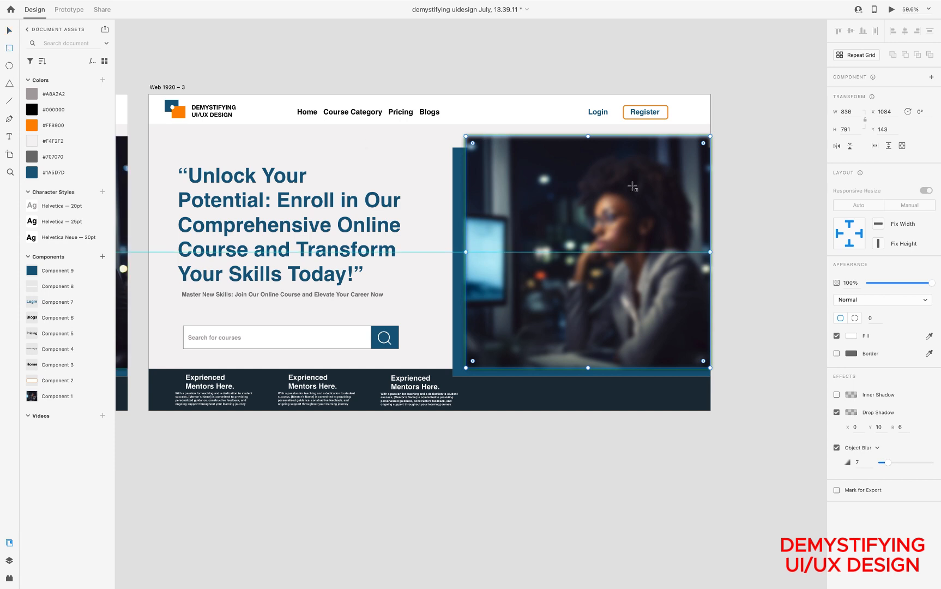
{"action": "left_click", "coordinate": [500, 224]}
{"action": "left_click_drag", "start_coordinate": [481, 164], "coordinate": [696, 348]}
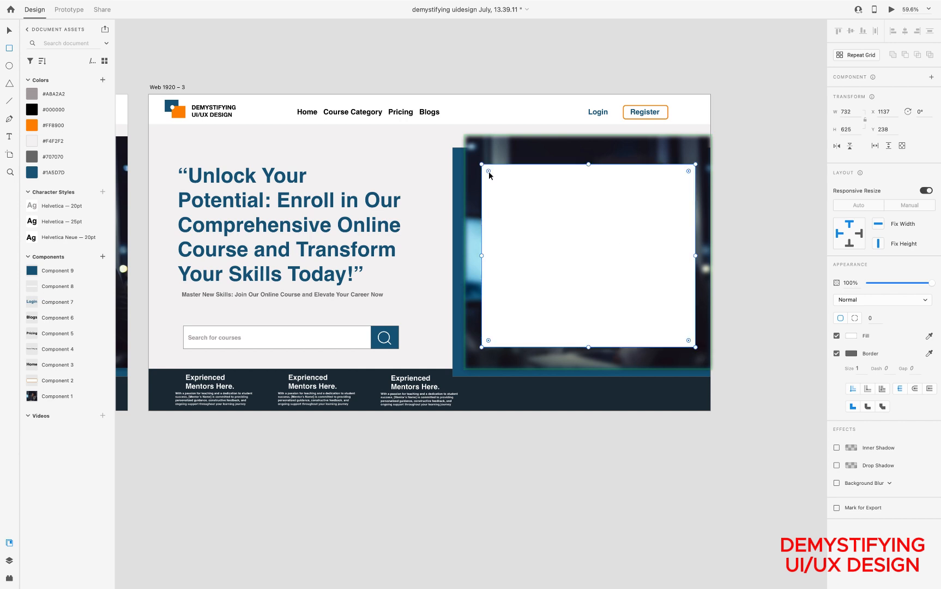
{"action": "left_click_drag", "start_coordinate": [488, 170], "coordinate": [483, 165]}
Draw an input-field rectangle of about 662 × 86 px in the card's upper part and sample its border colour from the blue panel behind the photo
{"action": "left_click_drag", "start_coordinate": [491, 194], "coordinate": [684, 218]}
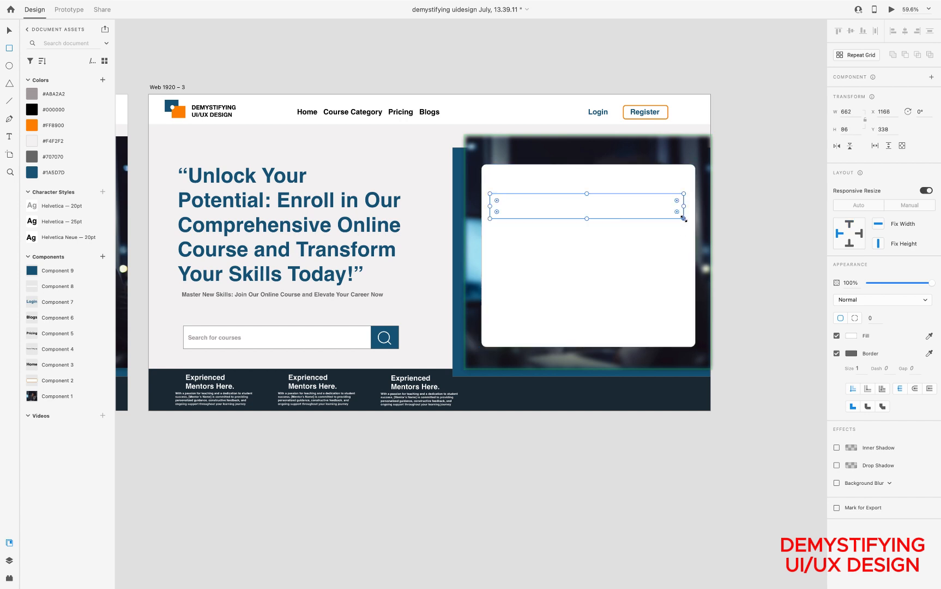
{"action": "left_click", "coordinate": [855, 355]}
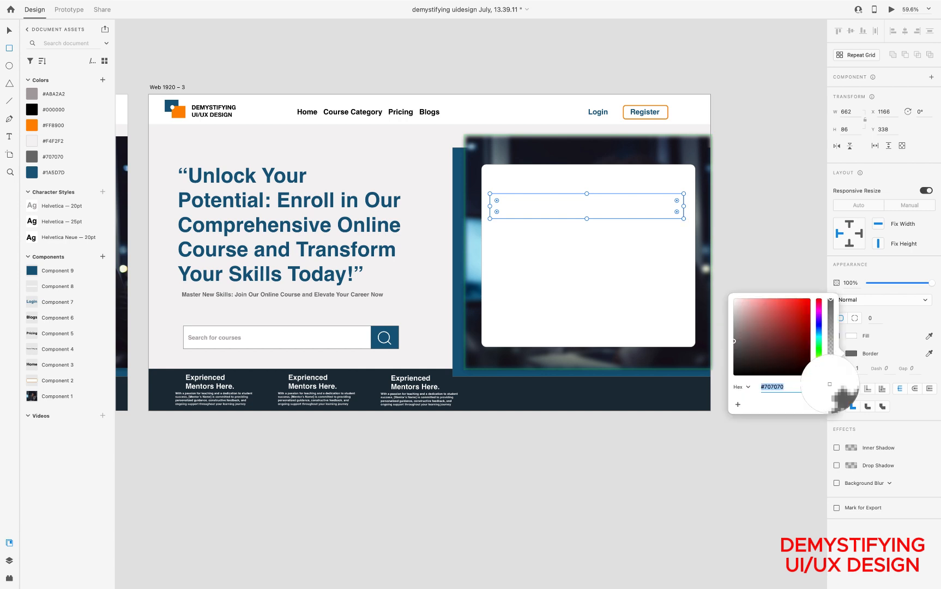
{"action": "left_click", "coordinate": [633, 371]}
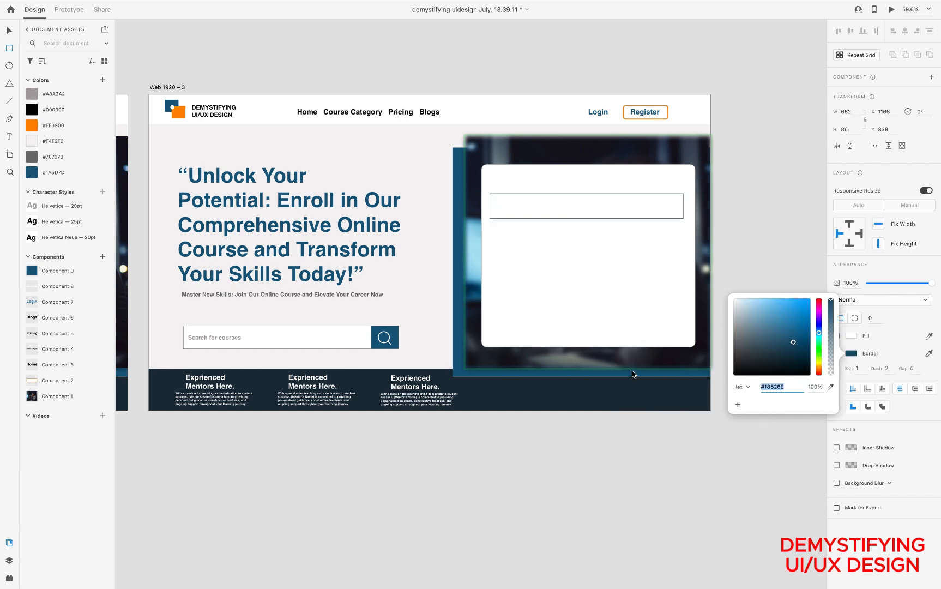
Round the input field's corners to about 14 and set its border size to 2
{"action": "left_click", "coordinate": [678, 202]}
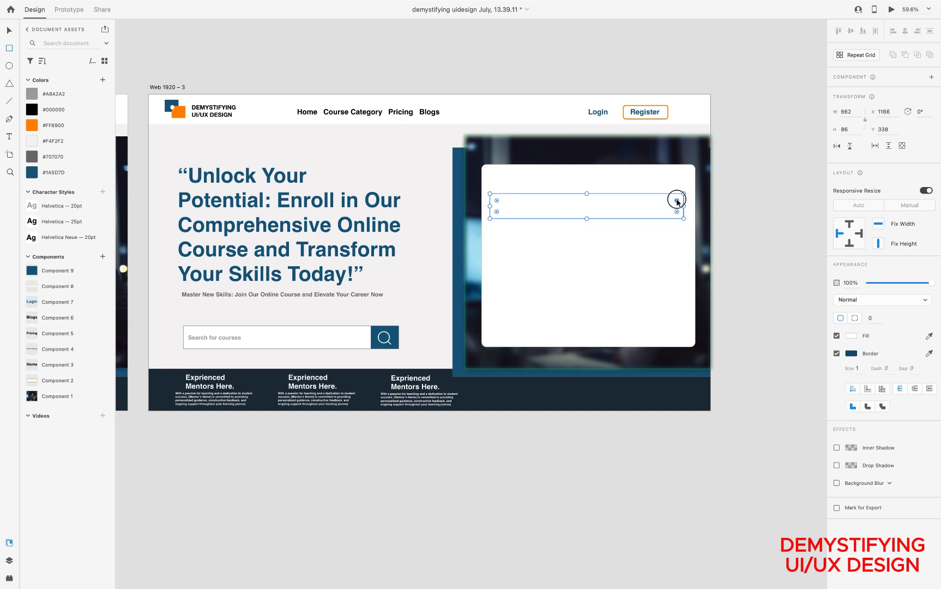
{"action": "left_click_drag", "start_coordinate": [679, 202], "coordinate": [682, 195]}
{"action": "left_click", "coordinate": [864, 368]}
{"action": "key", "text": "BackSpace"}
{"action": "type", "text": "3"}
{"action": "key", "text": "Return"}
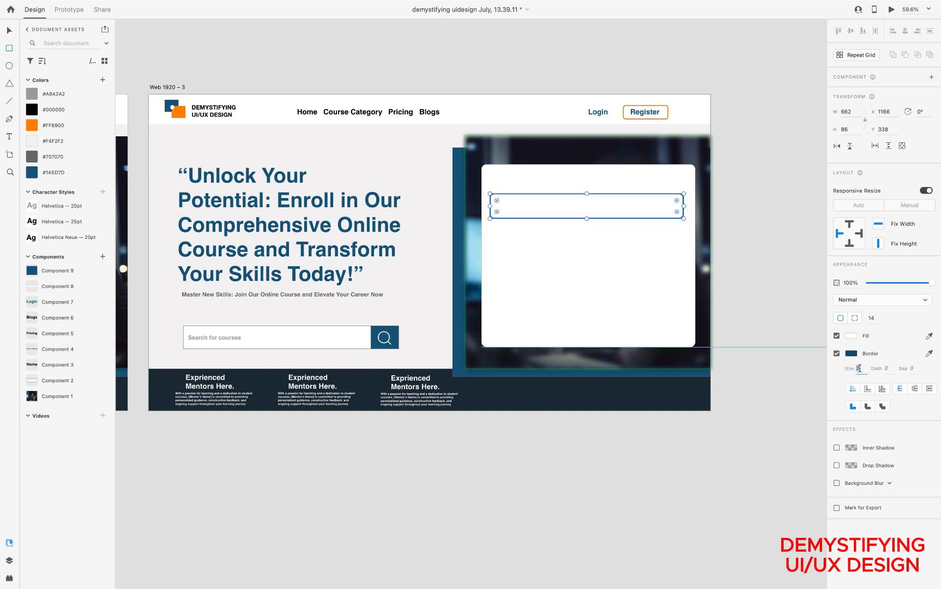
{"action": "type", "text": "2"}
{"action": "key", "text": "Return"}
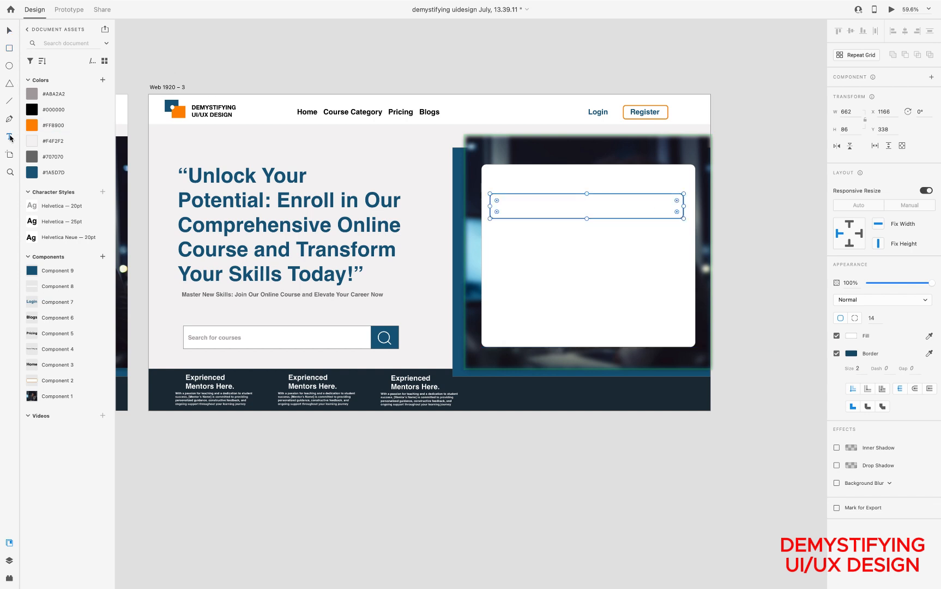
Add the label "Email:" inside the input field and apply the Helvetica — 20pt character style
{"action": "left_click", "coordinate": [499, 206]}
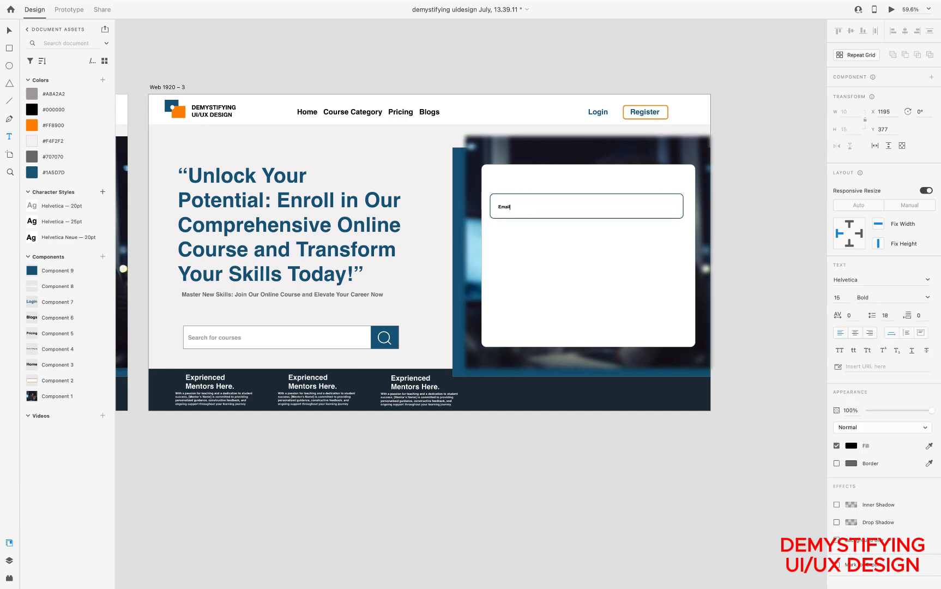
{"action": "type", "text": "Email:"}
{"action": "key", "text": "super+a"}
{"action": "left_click", "coordinate": [55, 206]}
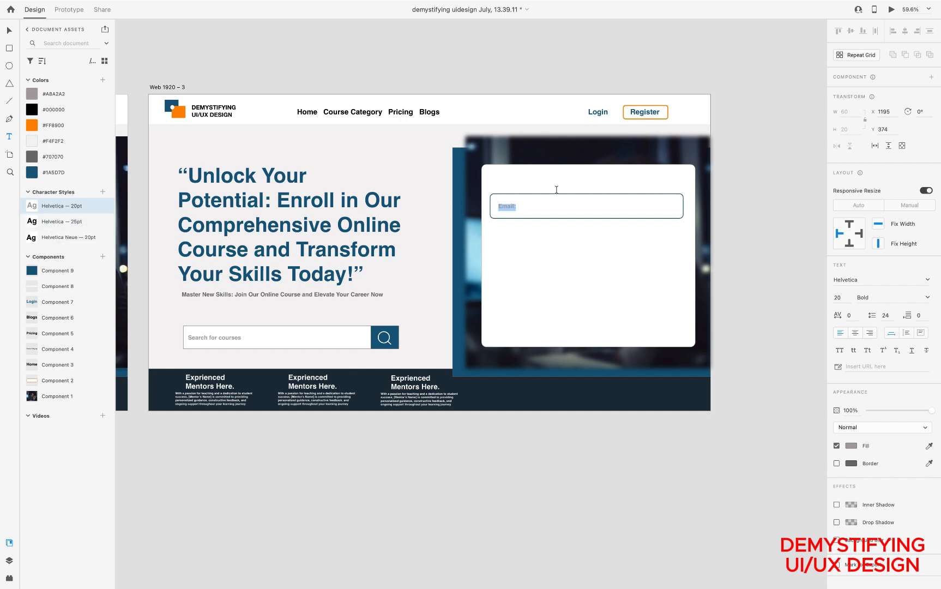
Recolour the whole "Email:" label with the saved blue #1A5D7D
{"action": "left_click", "coordinate": [515, 209]}
{"action": "left_click", "coordinate": [34, 173]}
{"action": "left_click", "coordinate": [515, 207]}
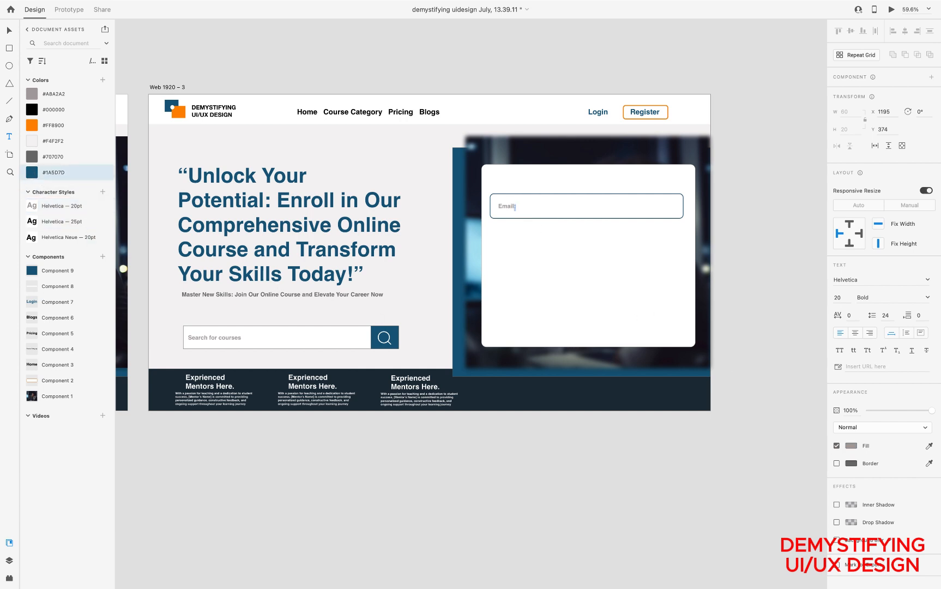
{"action": "left_click_drag", "start_coordinate": [512, 207], "coordinate": [501, 207]}
{"action": "left_click", "coordinate": [29, 174]}
{"action": "key", "text": "Escape"}
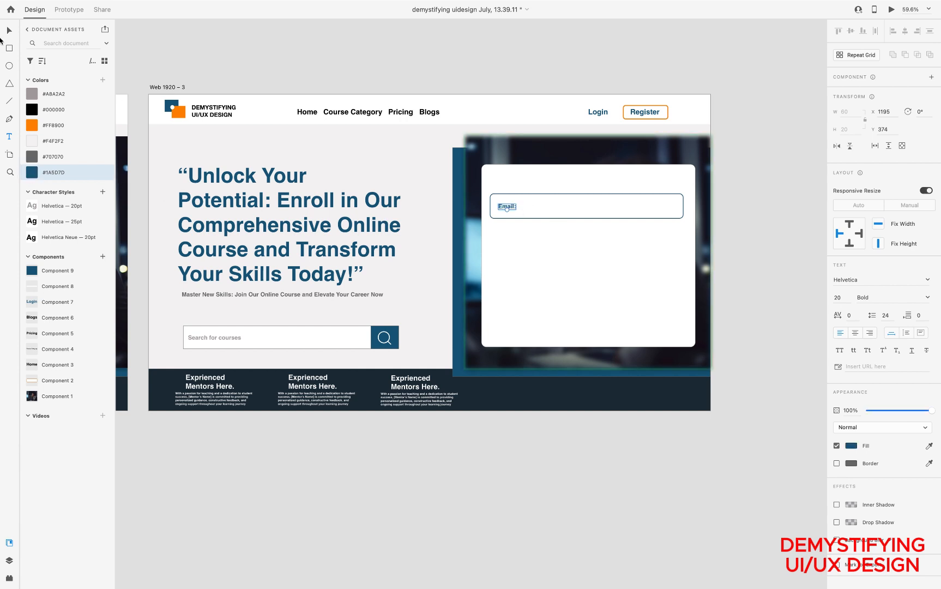
Duplicate the Email field together with its label straight below the original, at Y 540 on the artboard
{"action": "key", "text": "v"}
{"action": "left_click", "coordinate": [600, 295]}
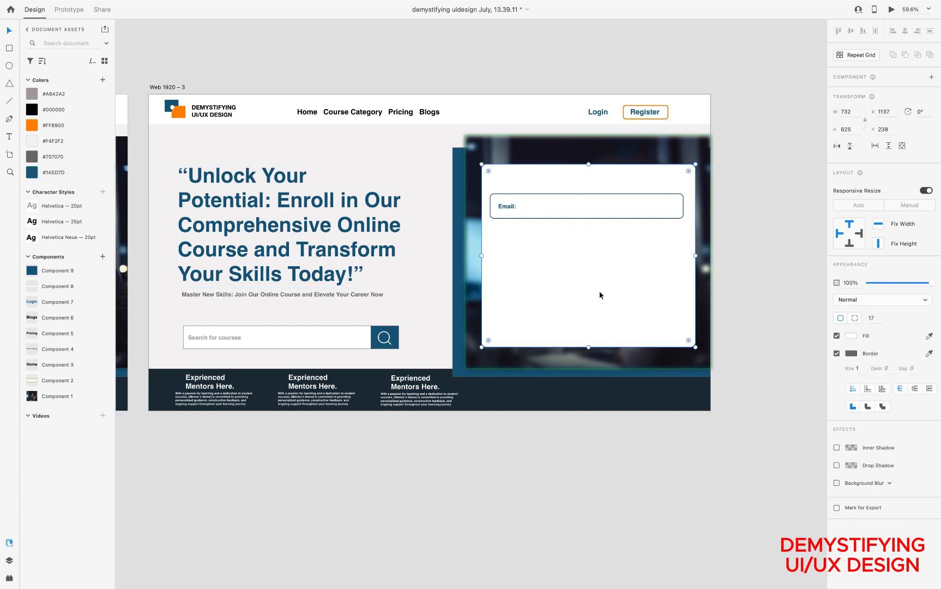
{"action": "double_click", "coordinate": [506, 208]}
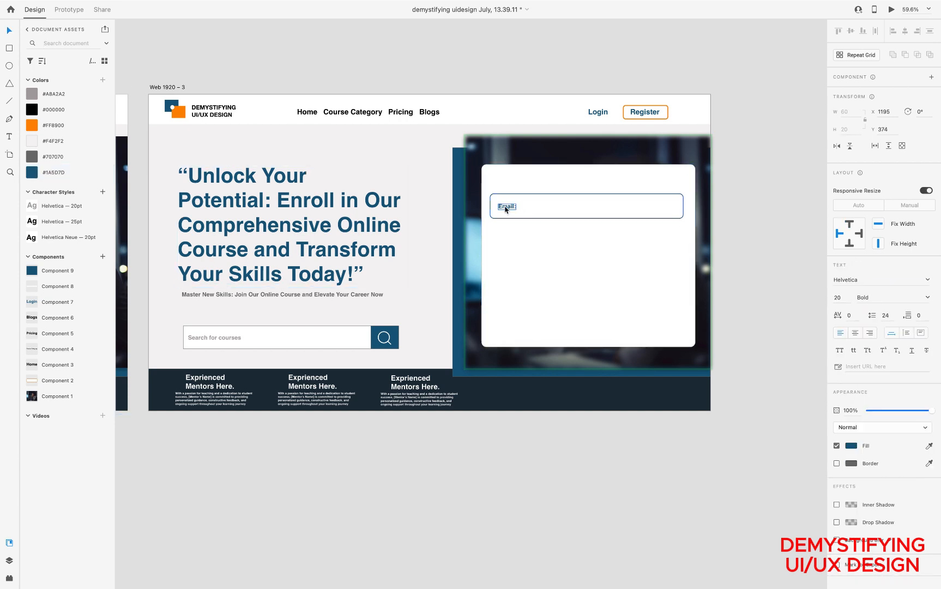
{"action": "key", "text": "Escape"}
{"action": "left_click", "coordinate": [566, 209], "text": "shift"}
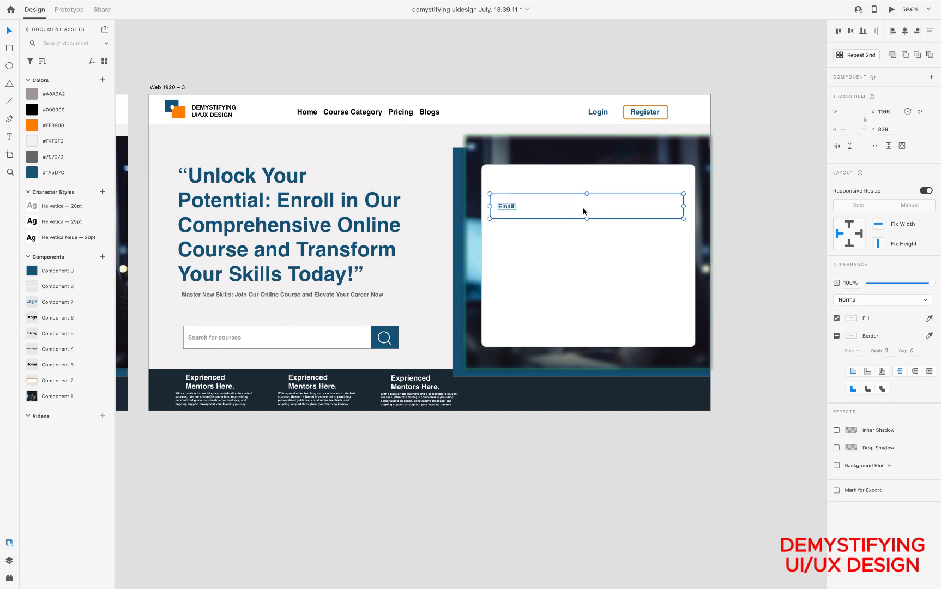
{"action": "left_click_drag", "start_coordinate": [586, 208], "coordinate": [584, 267]}
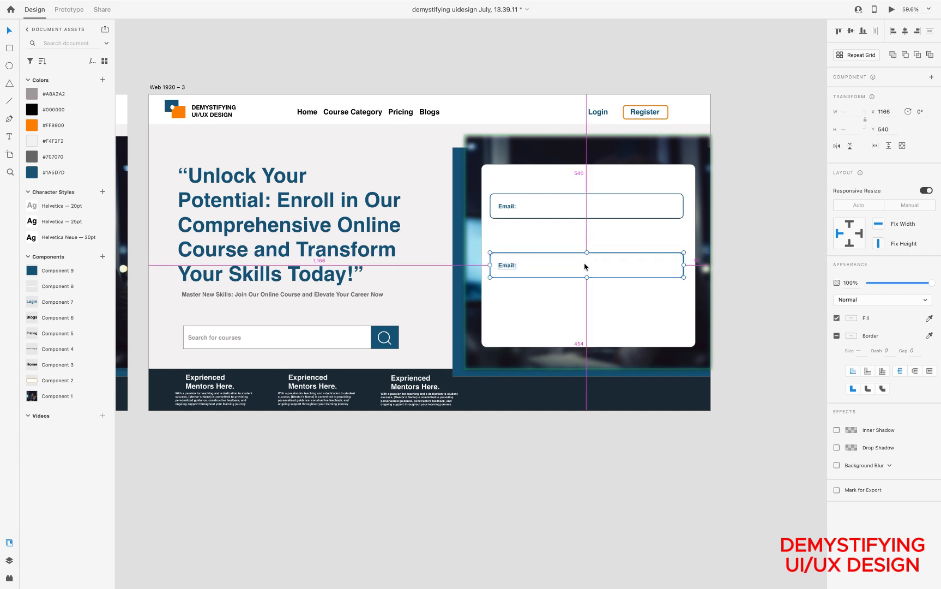
Change the duplicated field's label text to "Password:"
{"action": "double_click", "coordinate": [510, 266]}
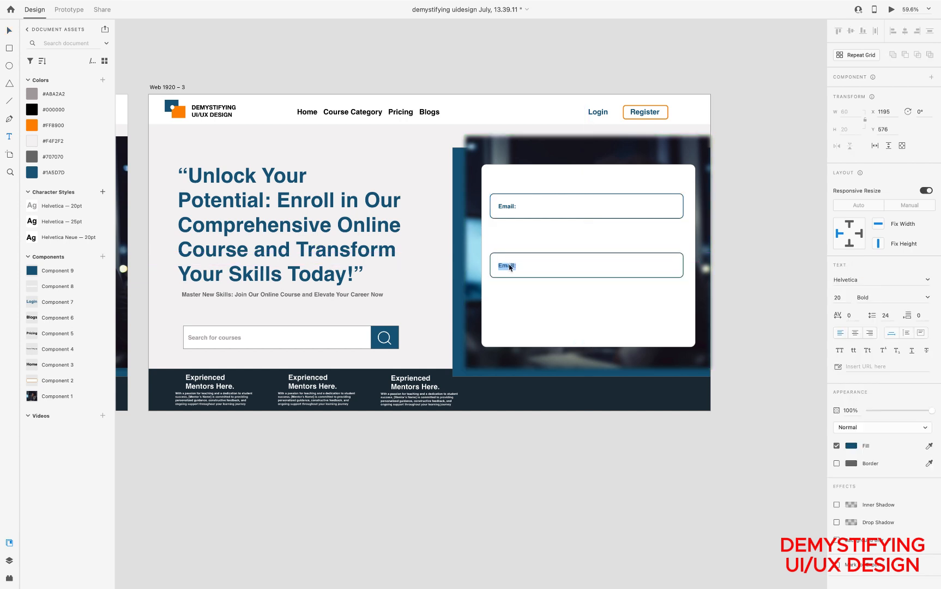
{"action": "type", "text": "P"}
{"action": "type", "text": "assow"}
{"action": "key", "text": "BackSpace"}
{"action": "key", "text": "BackSpace"}
{"action": "type", "text": "wor"}
{"action": "key", "text": "Escape"}
{"action": "left_click", "coordinate": [579, 264]}
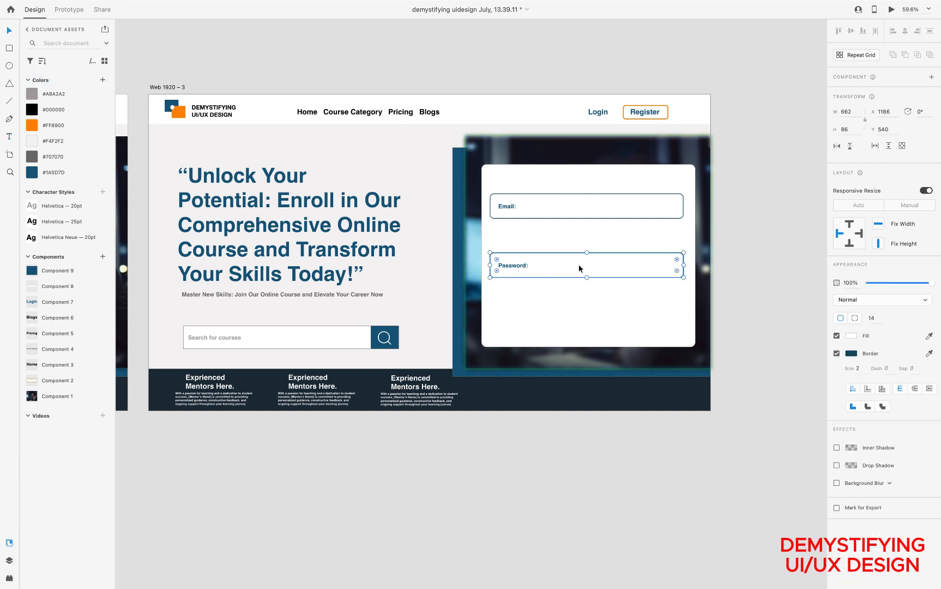
Duplicate the Password field's box below it at Y 712, fill it with the saved blue #1A5D7D and turn off its border
{"action": "left_click_drag", "start_coordinate": [578, 264], "coordinate": [580, 327]}
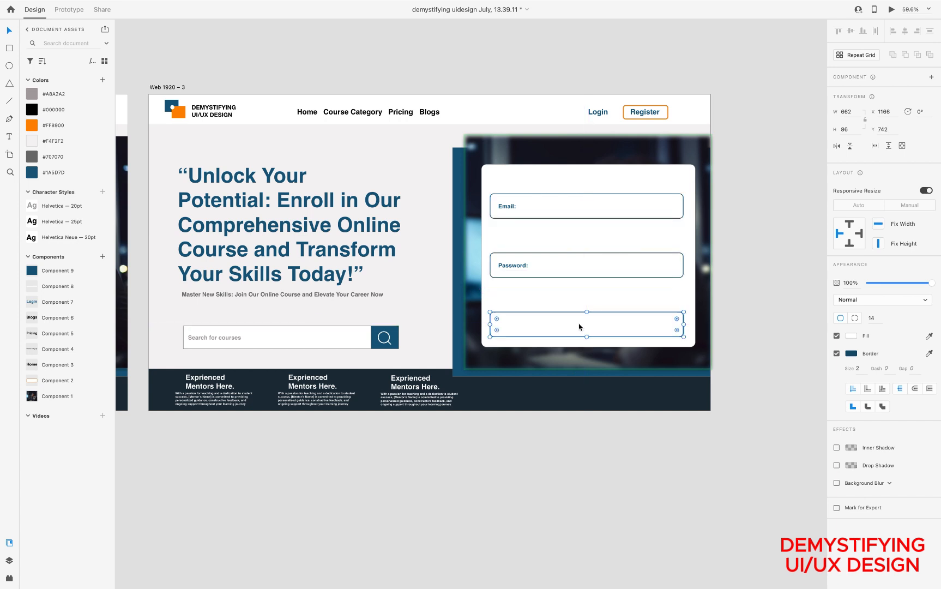
{"action": "left_click_drag", "start_coordinate": [580, 326], "coordinate": [579, 318]}
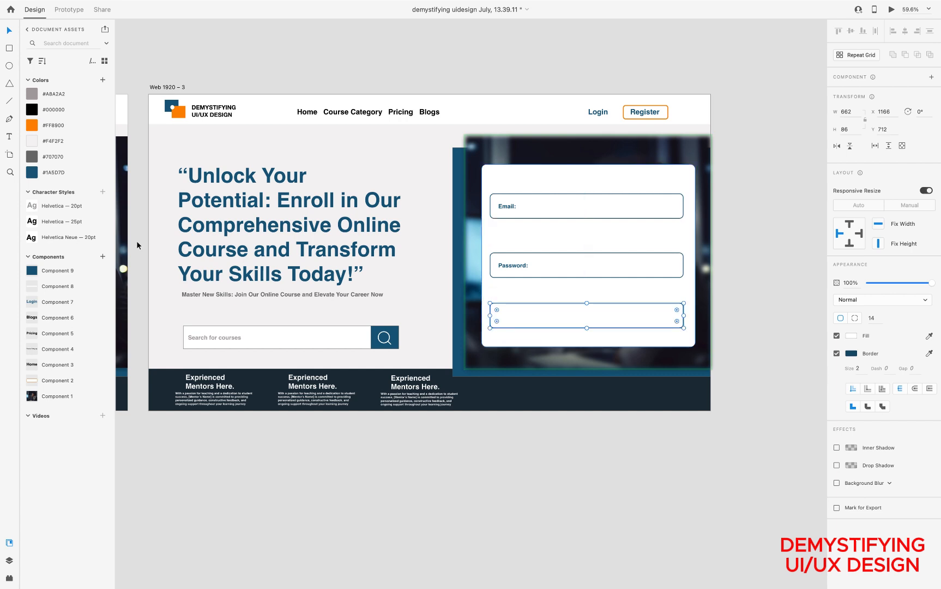
{"action": "left_click", "coordinate": [34, 172]}
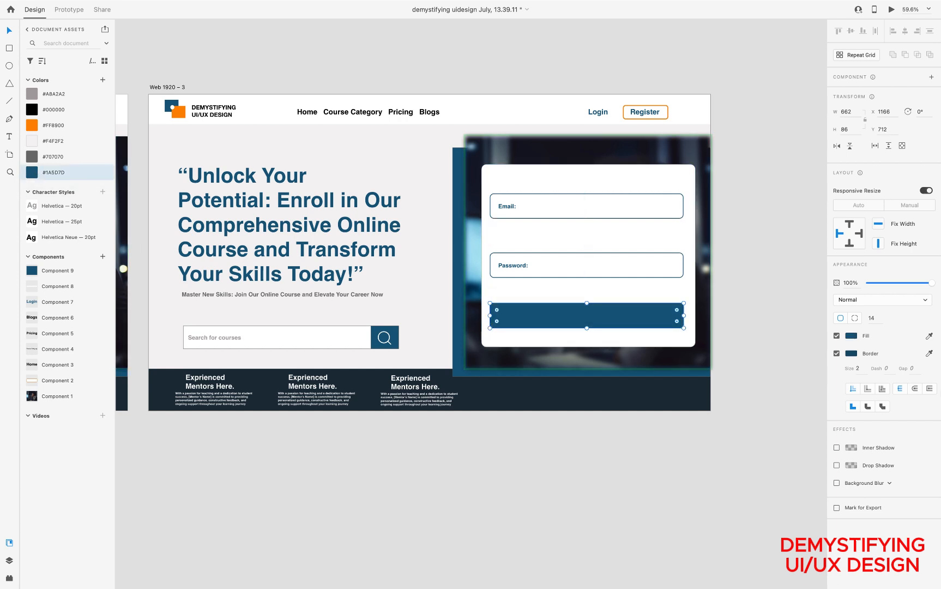
{"action": "left_click", "coordinate": [836, 353]}
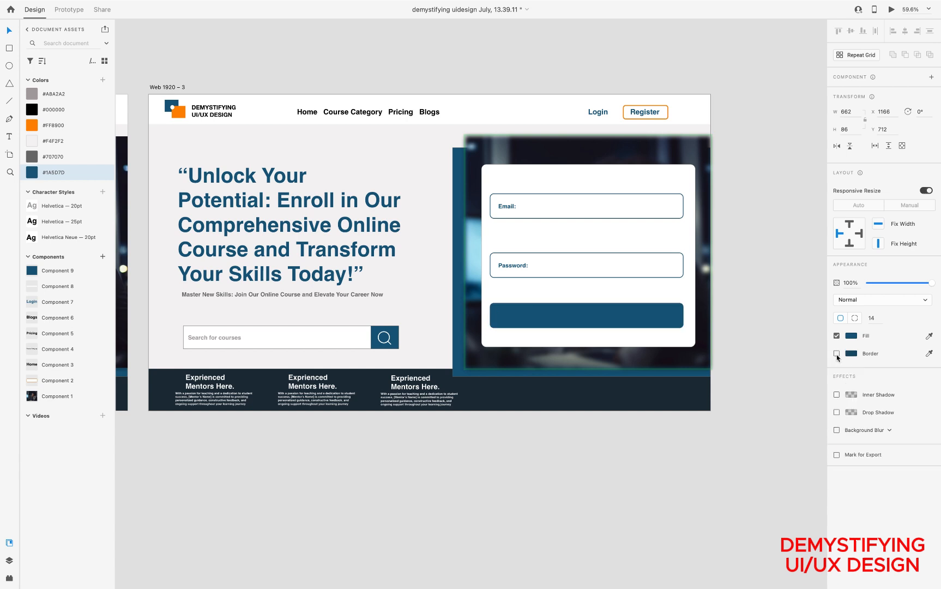
Add the text "Login" on the blue button and apply the Helvetica — 25pt character style
{"action": "left_click", "coordinate": [11, 138]}
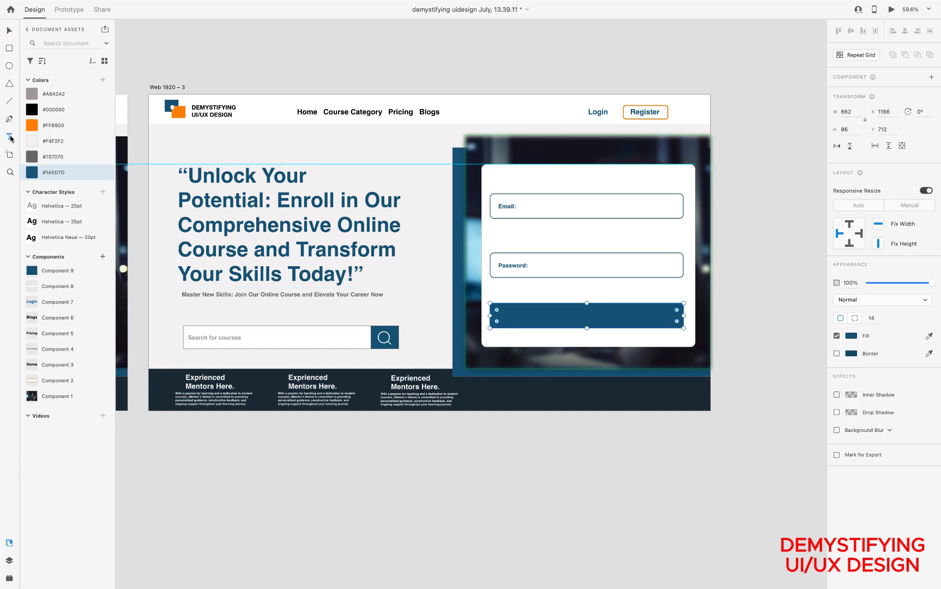
{"action": "left_click", "coordinate": [575, 315]}
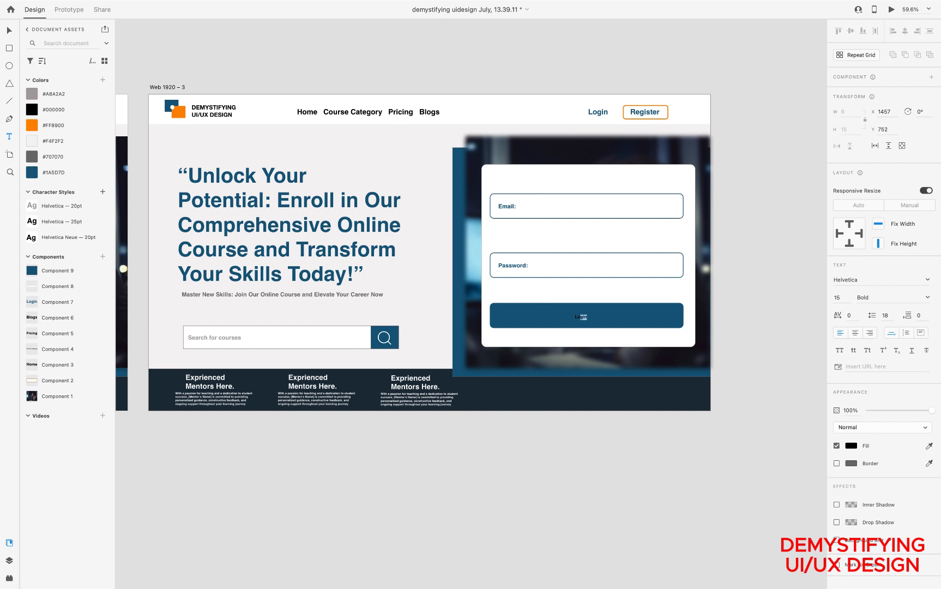
{"action": "left_click", "coordinate": [43, 223]}
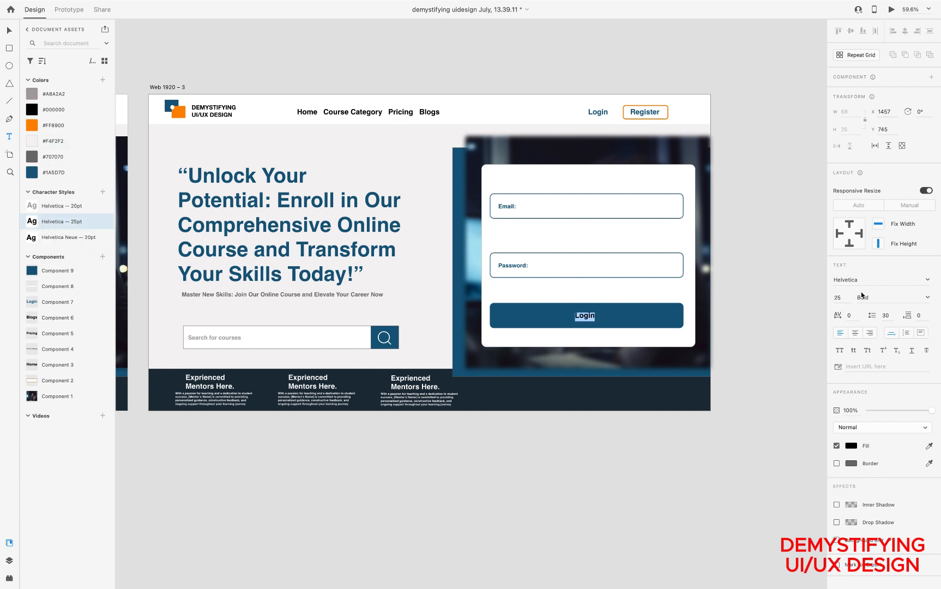
Set the button's "Login" text fill to white #FFFFFF and deselect it
{"action": "left_click", "coordinate": [850, 446]}
{"action": "type", "text": "FFFFFF"}
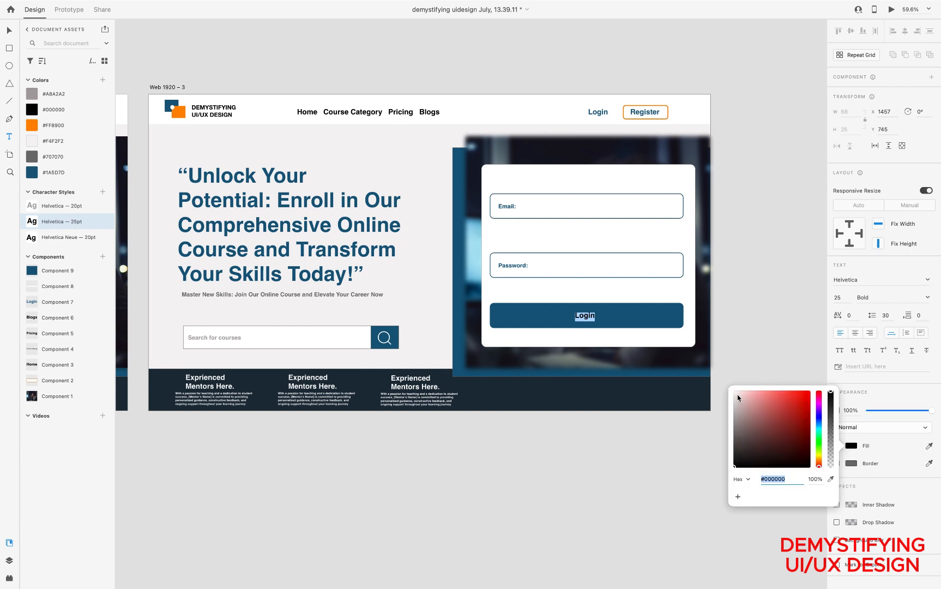
{"action": "key", "text": "Return"}
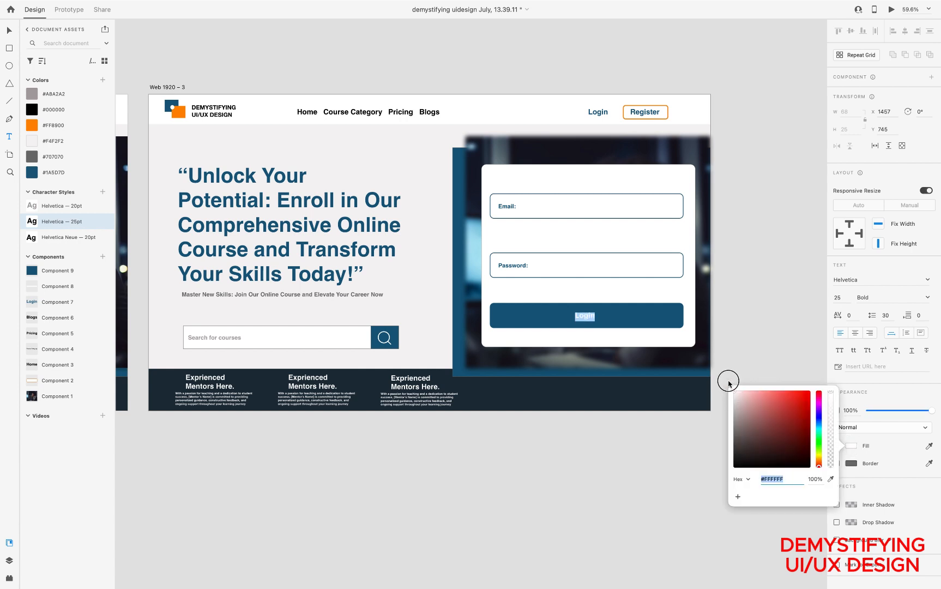
{"action": "left_click", "coordinate": [9, 33]}
{"action": "left_click", "coordinate": [740, 240]}
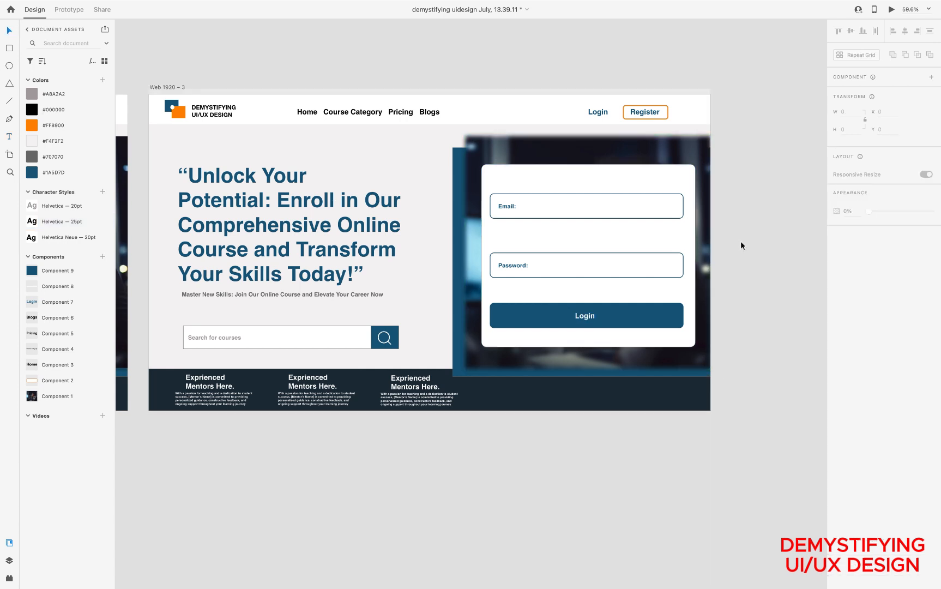
{"action": "scroll", "coordinate": [655, 334], "scroll_direction": "down", "scroll_amount": 5}
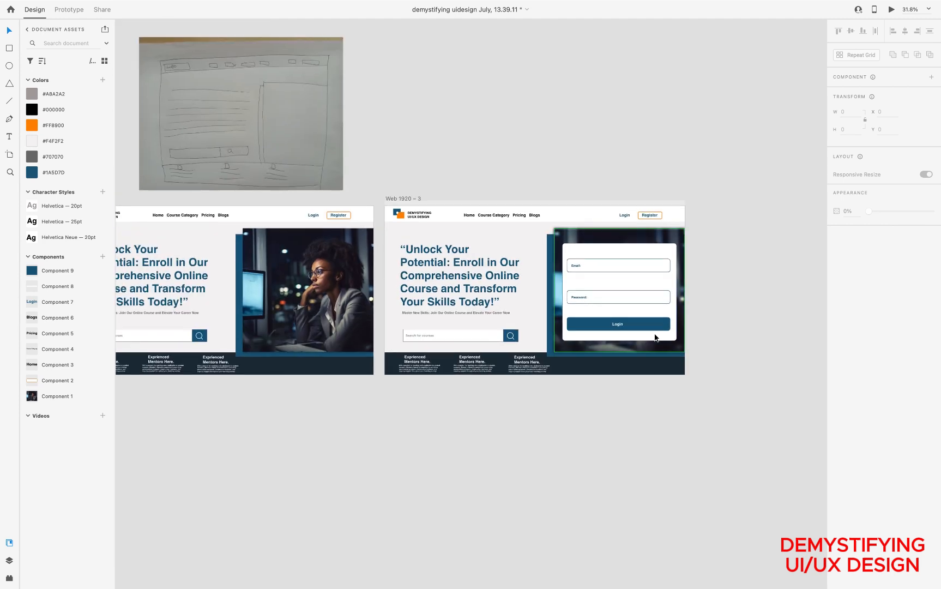
{"action": "scroll", "coordinate": [655, 333], "scroll_direction": "up", "scroll_amount": 5}
{"action": "scroll", "coordinate": [654, 333], "scroll_direction": "up", "scroll_amount": 5}
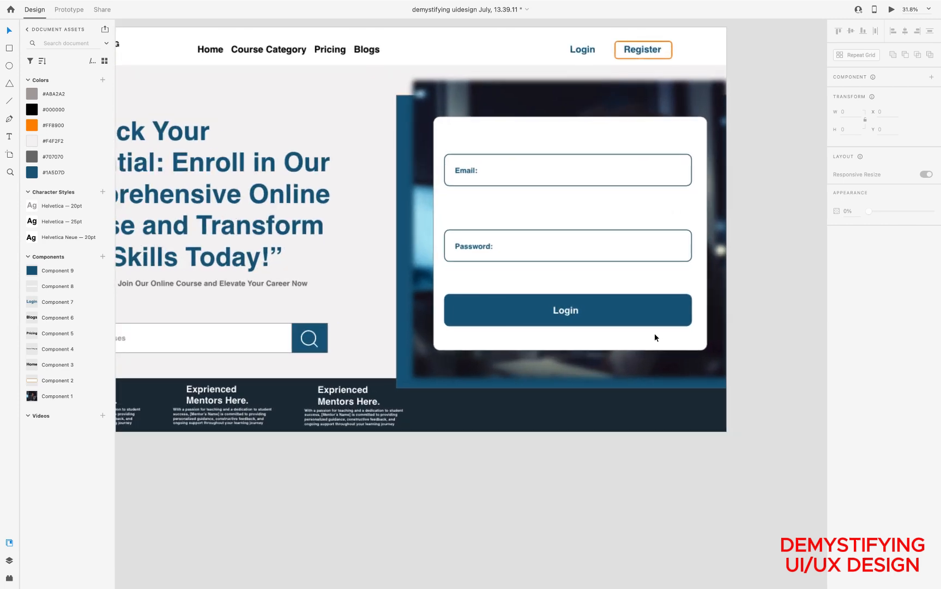
{"action": "left_click", "coordinate": [524, 178]}
{"action": "double_click", "coordinate": [524, 177]}
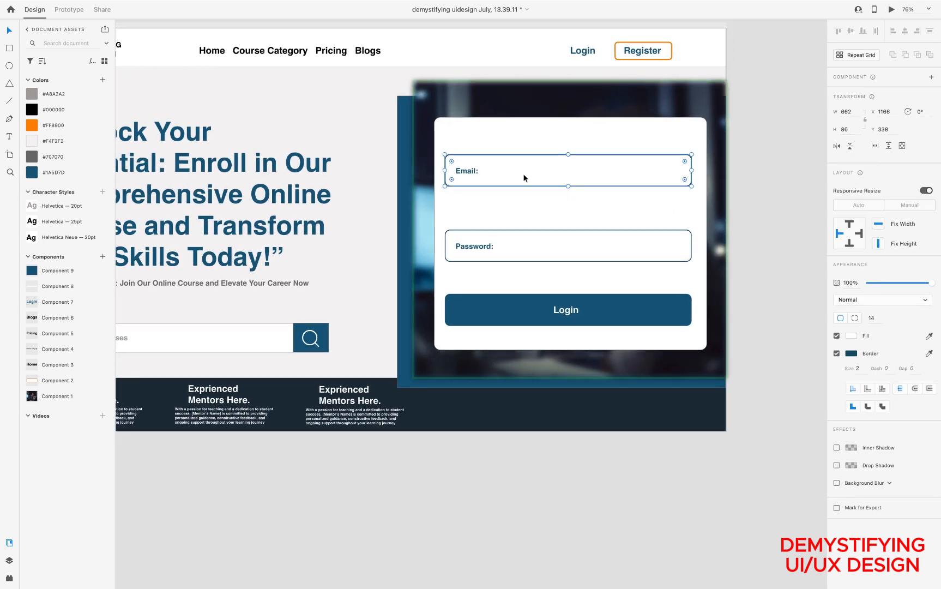
{"action": "left_click", "coordinate": [471, 172], "text": "shift"}
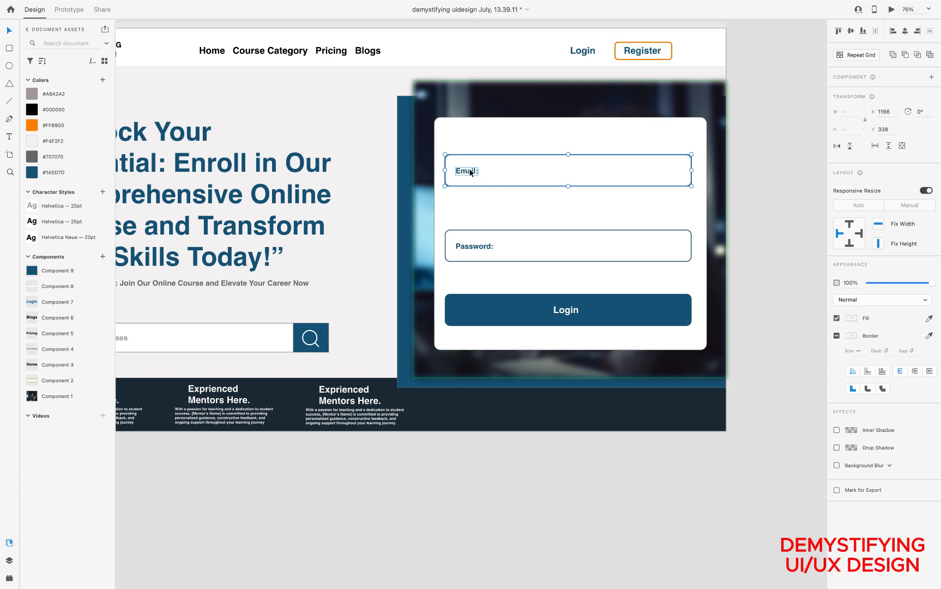
{"action": "left_click_drag", "start_coordinate": [445, 169], "coordinate": [460, 170]}
{"action": "left_click", "coordinate": [443, 168]}
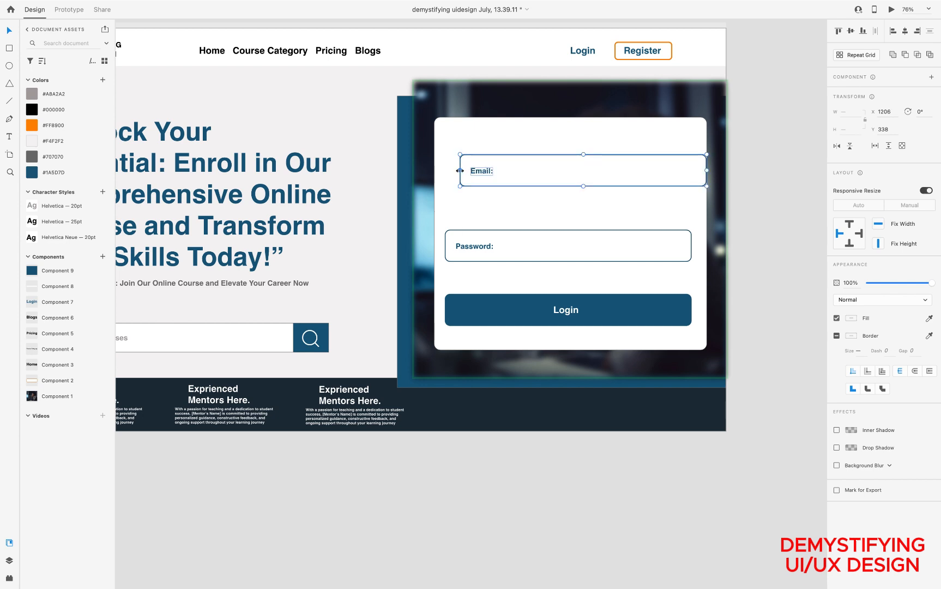
{"action": "key", "text": "super+z"}
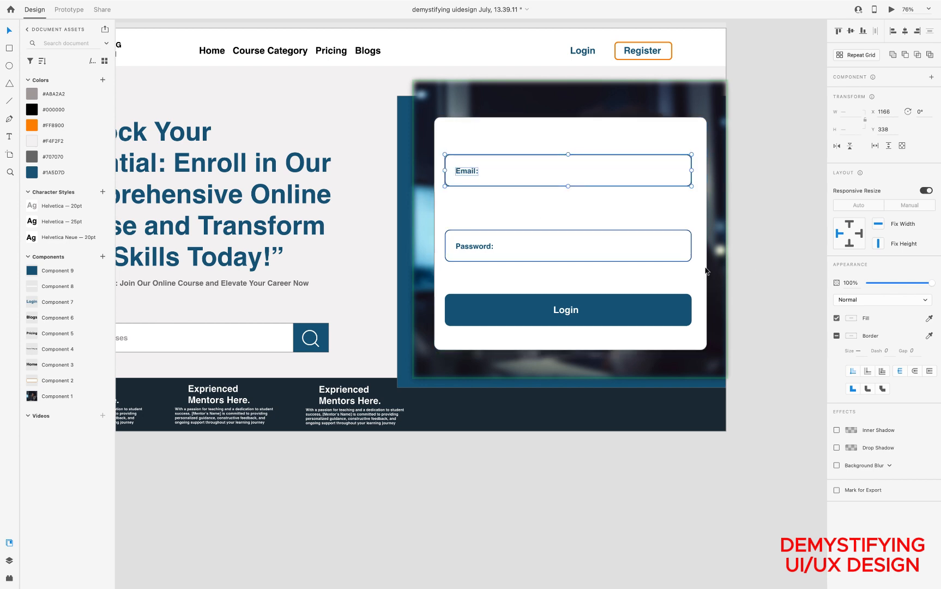
{"action": "left_click", "coordinate": [769, 268]}
Narrow the Email and Password boxes from their left edges to a width of 598, starting at X 1230
{"action": "scroll", "coordinate": [633, 286], "scroll_direction": "down", "scroll_amount": 5}
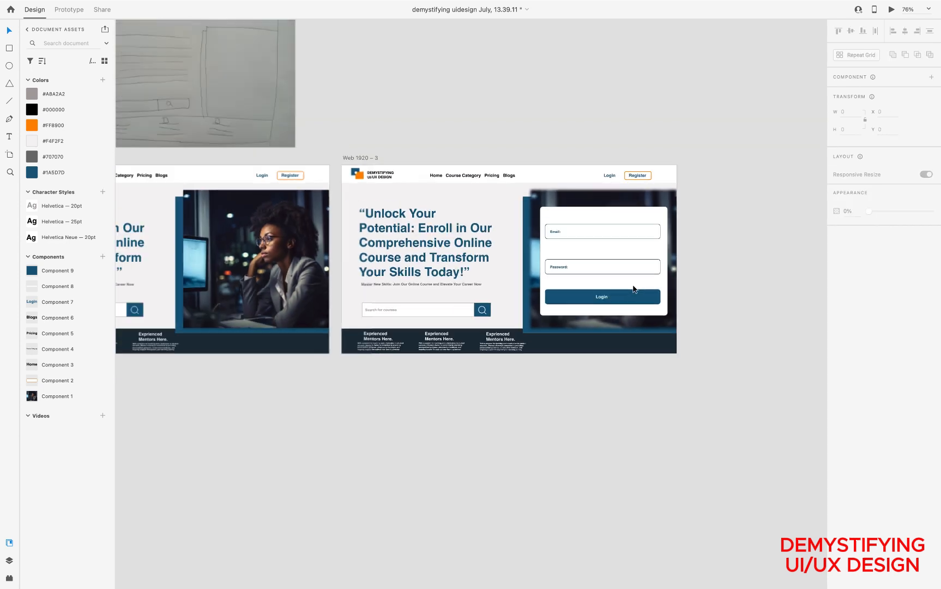
{"action": "scroll", "coordinate": [633, 286], "scroll_direction": "up", "scroll_amount": 4}
{"action": "scroll", "coordinate": [632, 289], "scroll_direction": "up", "scroll_amount": 5}
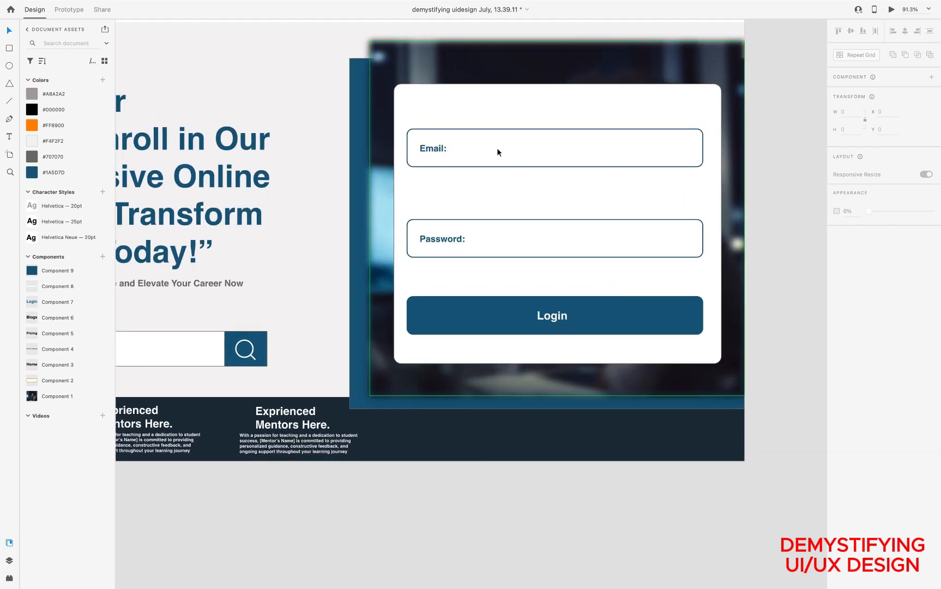
{"action": "left_click", "coordinate": [497, 152]}
{"action": "double_click", "coordinate": [487, 154]}
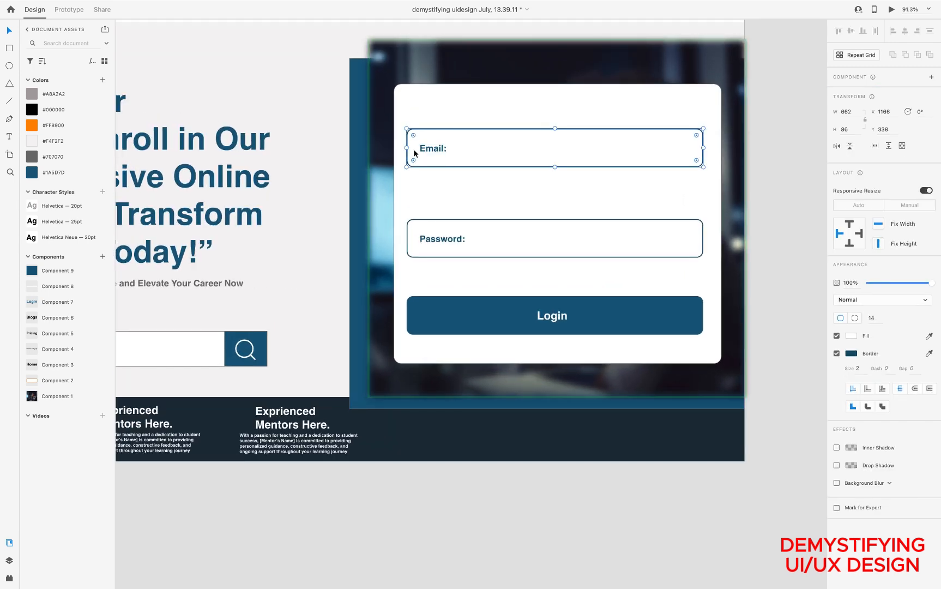
{"action": "left_click_drag", "start_coordinate": [407, 149], "coordinate": [435, 148]}
{"action": "left_click", "coordinate": [519, 255]}
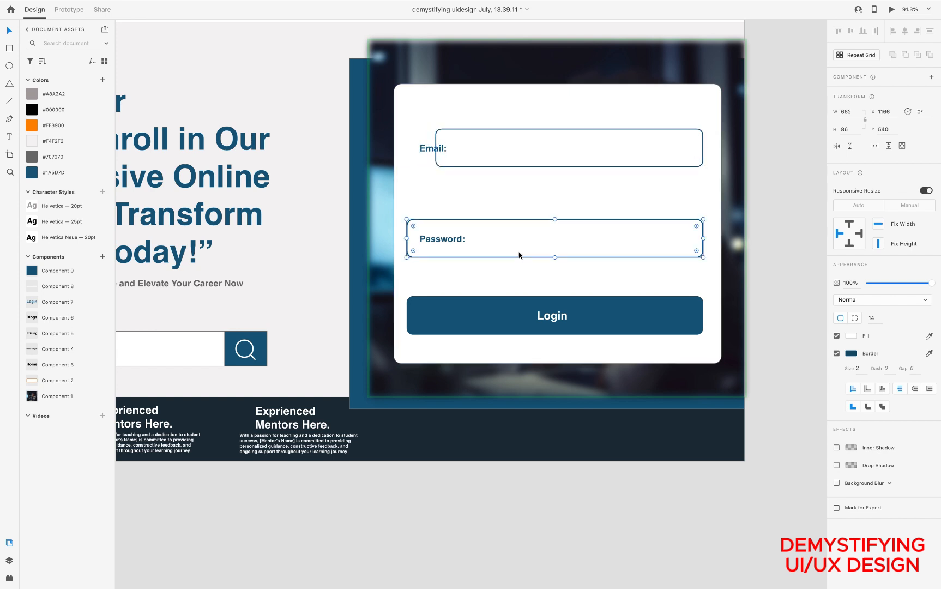
{"action": "left_click_drag", "start_coordinate": [408, 239], "coordinate": [435, 239]}
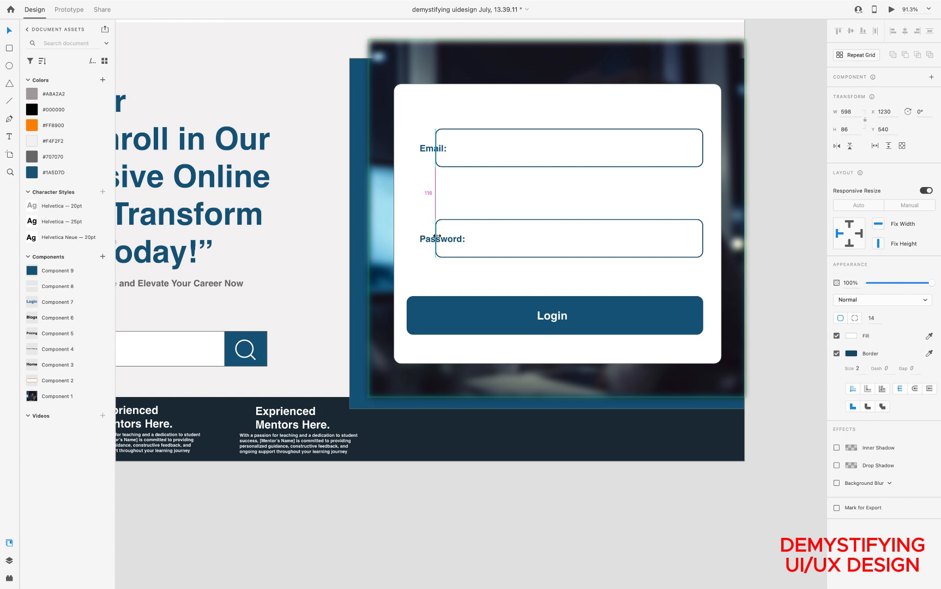
Shift the Email and Password labels together to X 1251 inside their boxes, and narrow the Login button from its left edge to 598 wide
{"action": "left_click", "coordinate": [435, 150]}
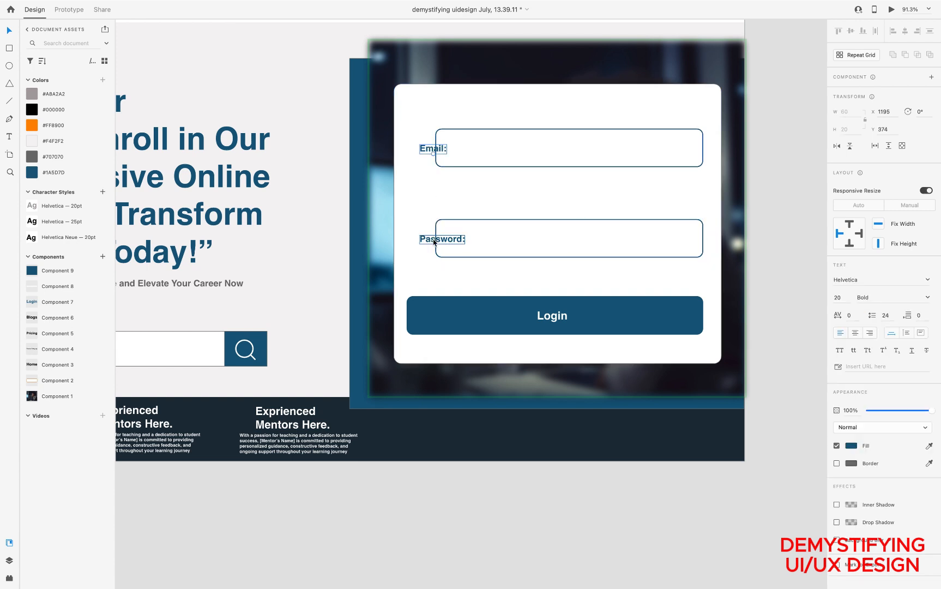
{"action": "left_click", "coordinate": [434, 240], "text": "shift"}
{"action": "left_click_drag", "start_coordinate": [434, 242], "coordinate": [458, 242]}
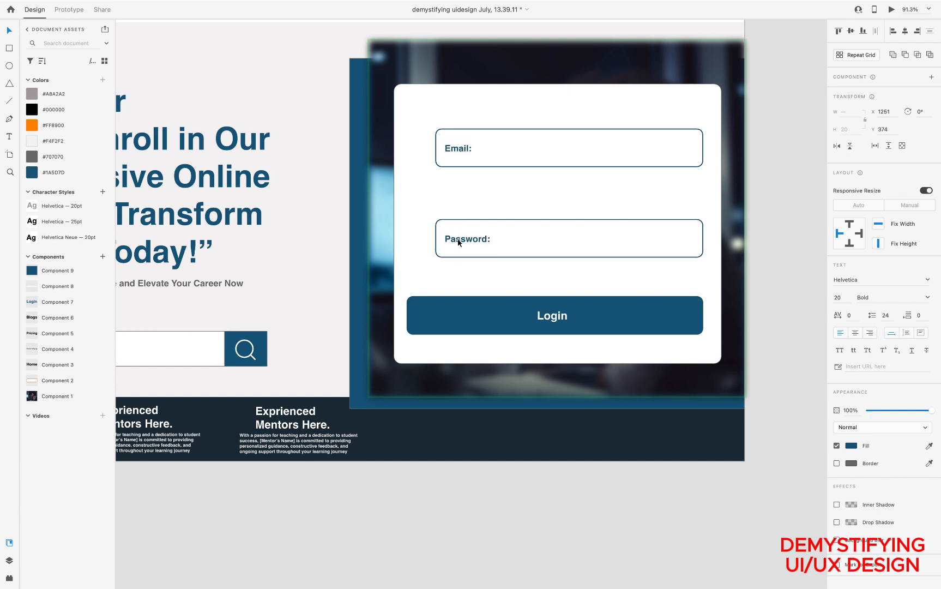
{"action": "left_click", "coordinate": [450, 315]}
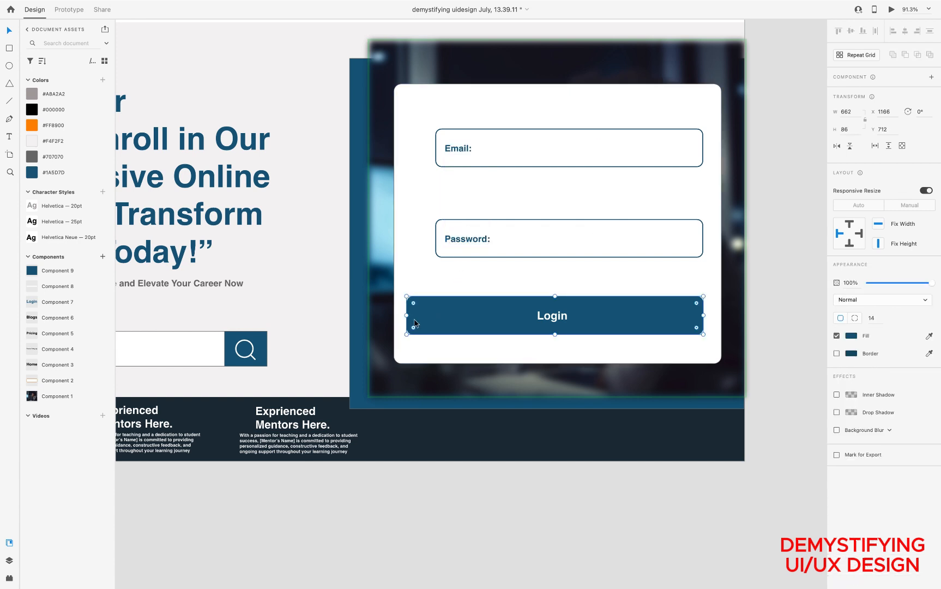
{"action": "left_click_drag", "start_coordinate": [405, 315], "coordinate": [435, 310]}
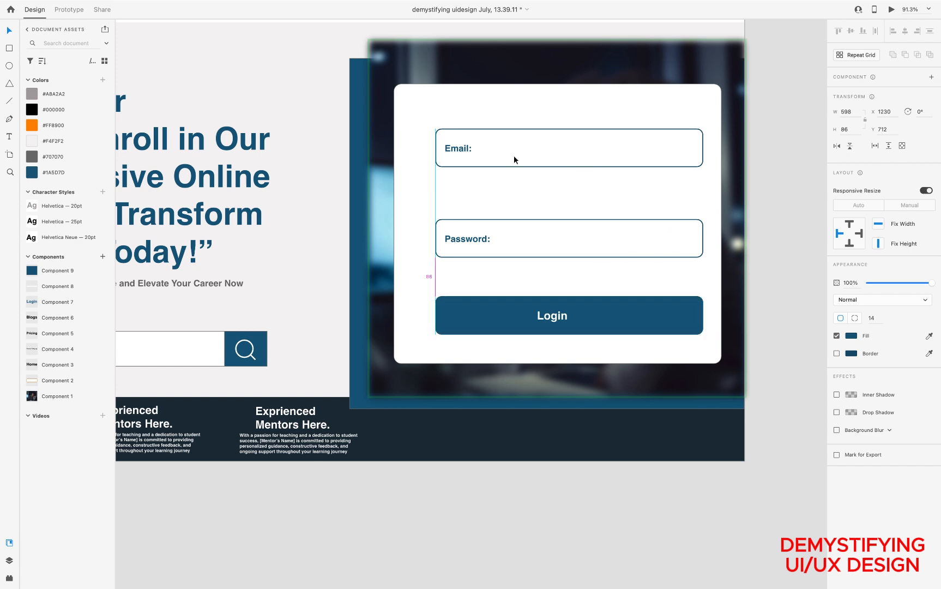
Select both fields, their labels and the Login button with its text, and move them together on the white card to X 1215, Y 334
{"action": "left_click", "coordinate": [461, 153]}
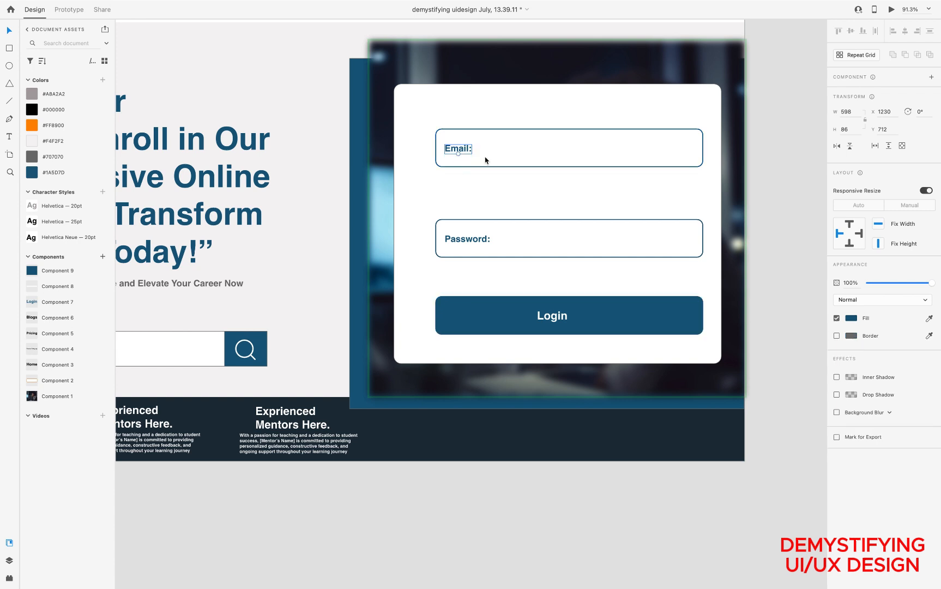
{"action": "key", "text": "Escape"}
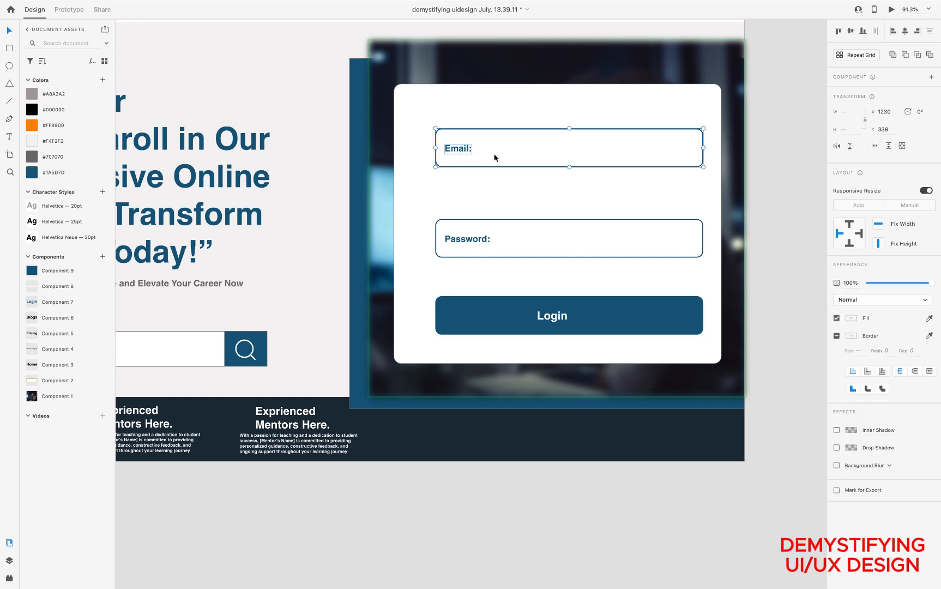
{"action": "left_click", "coordinate": [461, 151]}
{"action": "left_click", "coordinate": [470, 238], "text": "shift"}
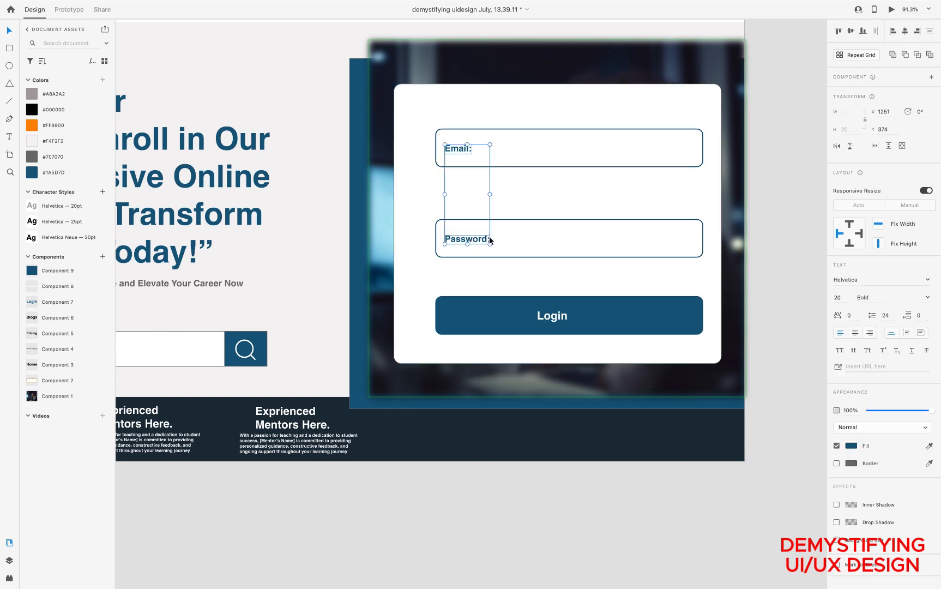
{"action": "left_click", "coordinate": [509, 237], "text": "shift"}
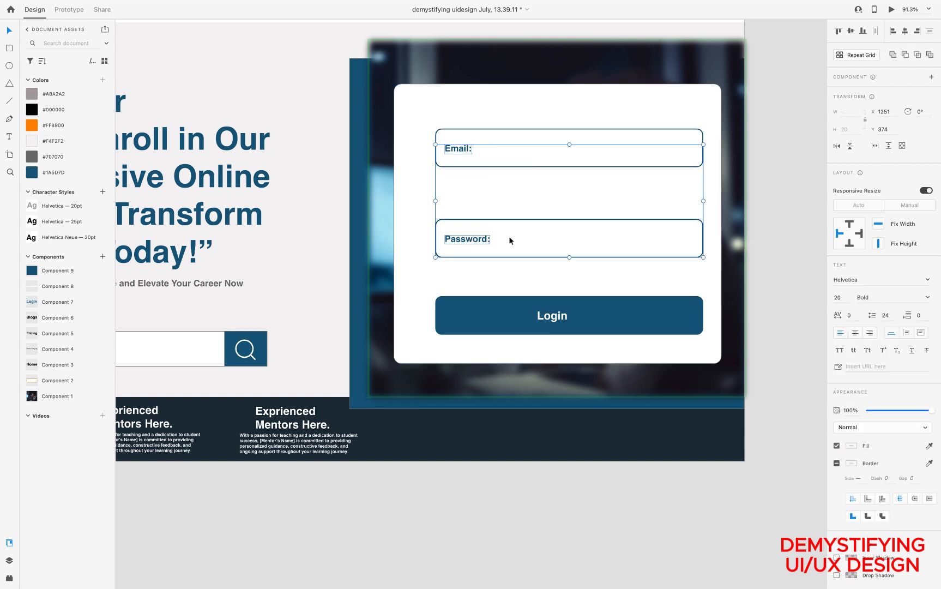
{"action": "left_click", "coordinate": [548, 318], "text": "shift"}
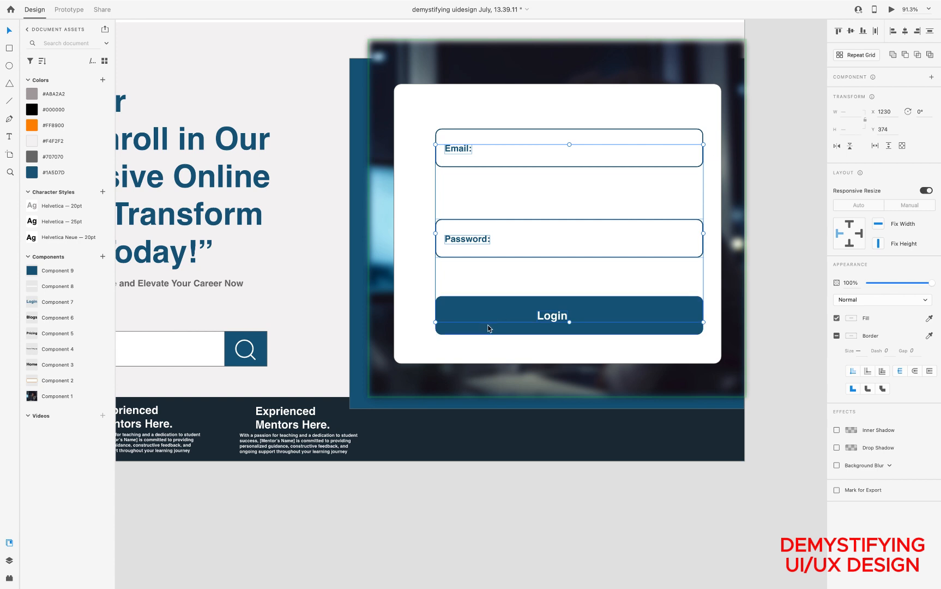
{"action": "left_click", "coordinate": [488, 326], "text": "shift"}
{"action": "left_click_drag", "start_coordinate": [507, 312], "coordinate": [505, 316]}
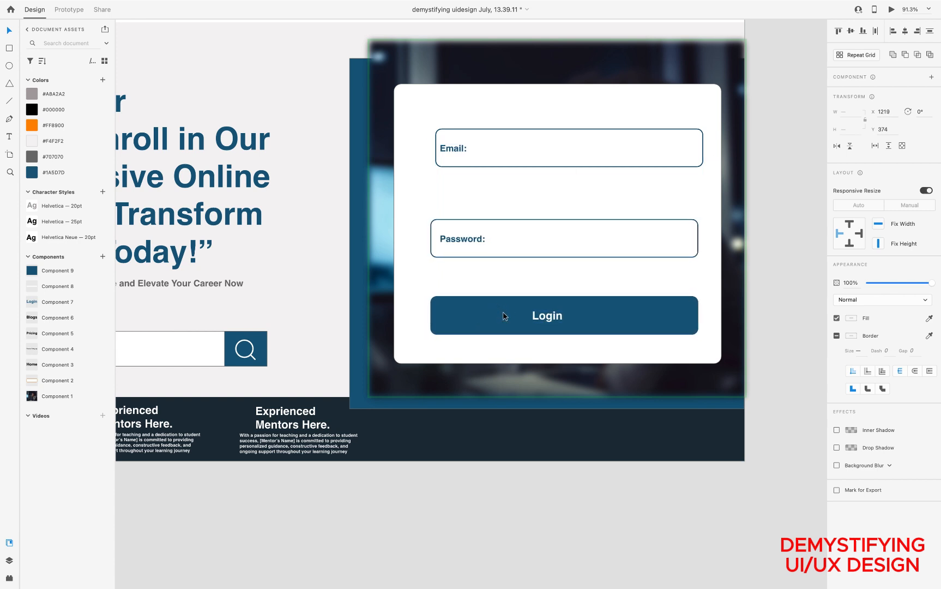
{"action": "key", "text": "super+z"}
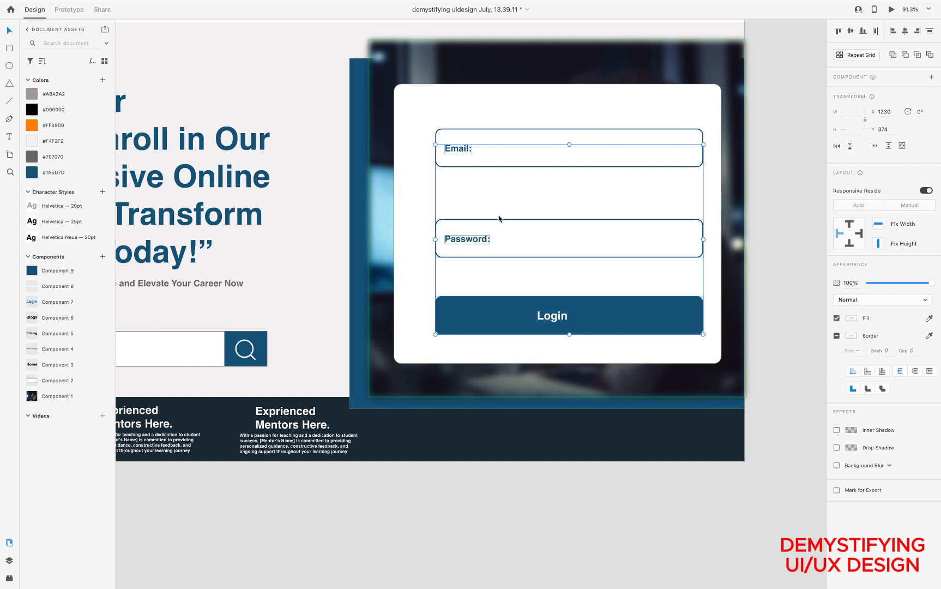
{"action": "left_click", "coordinate": [464, 140], "text": "shift"}
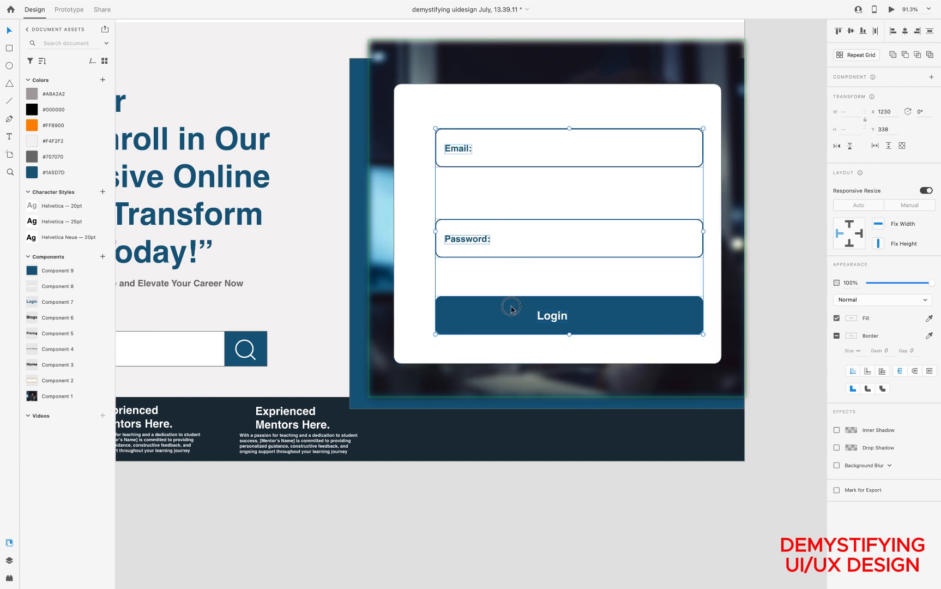
{"action": "left_click_drag", "start_coordinate": [519, 310], "coordinate": [512, 309]}
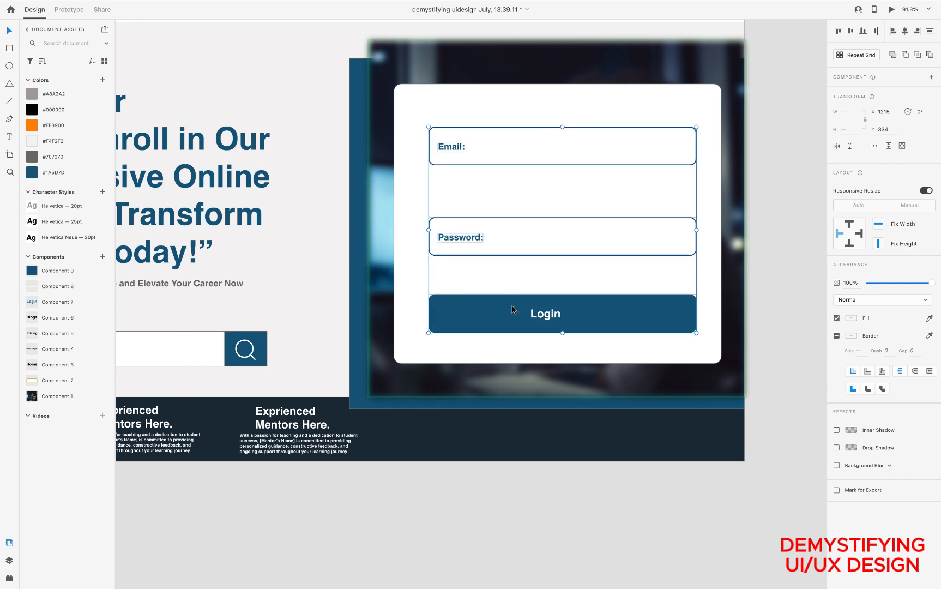
Remove the border from the white card behind the login form and deselect it
{"action": "left_click", "coordinate": [547, 95]}
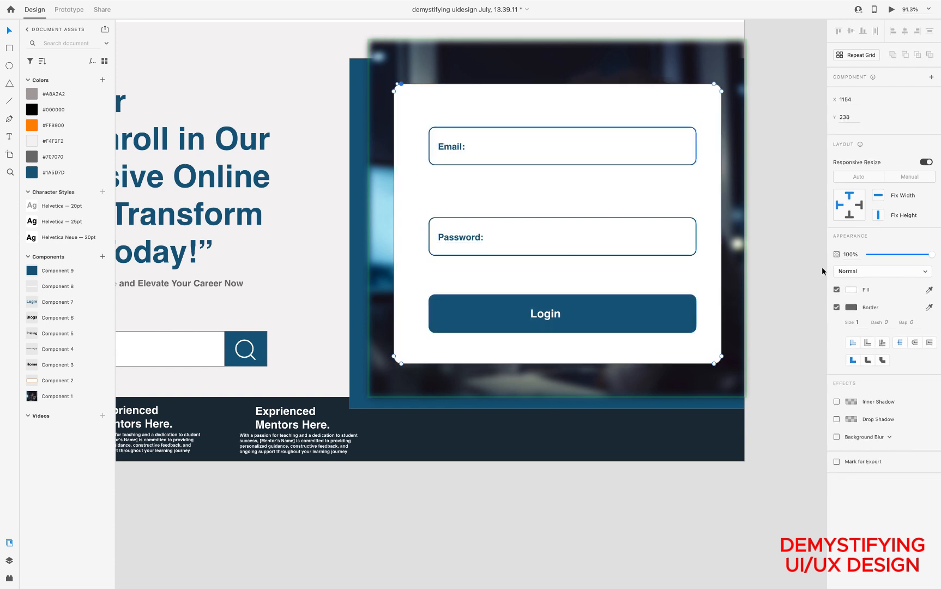
{"action": "left_click", "coordinate": [837, 307]}
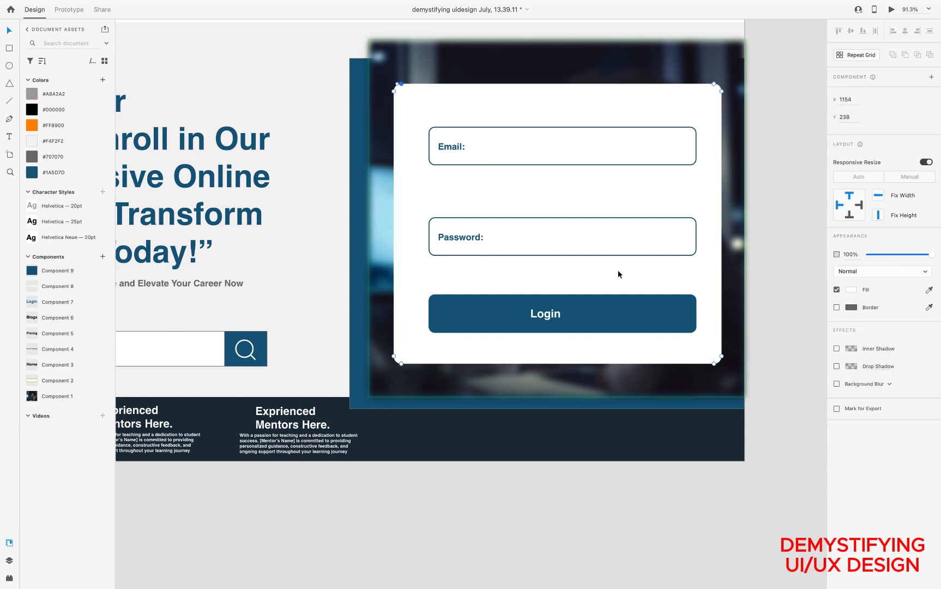
{"action": "scroll", "coordinate": [618, 270], "scroll_direction": "down", "scroll_amount": 5}
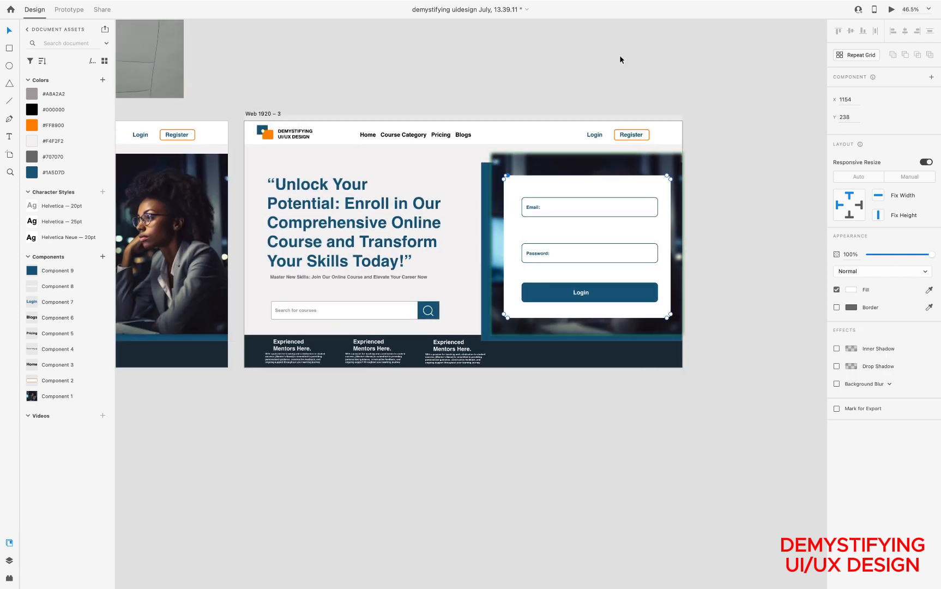
{"action": "left_click", "coordinate": [735, 174]}
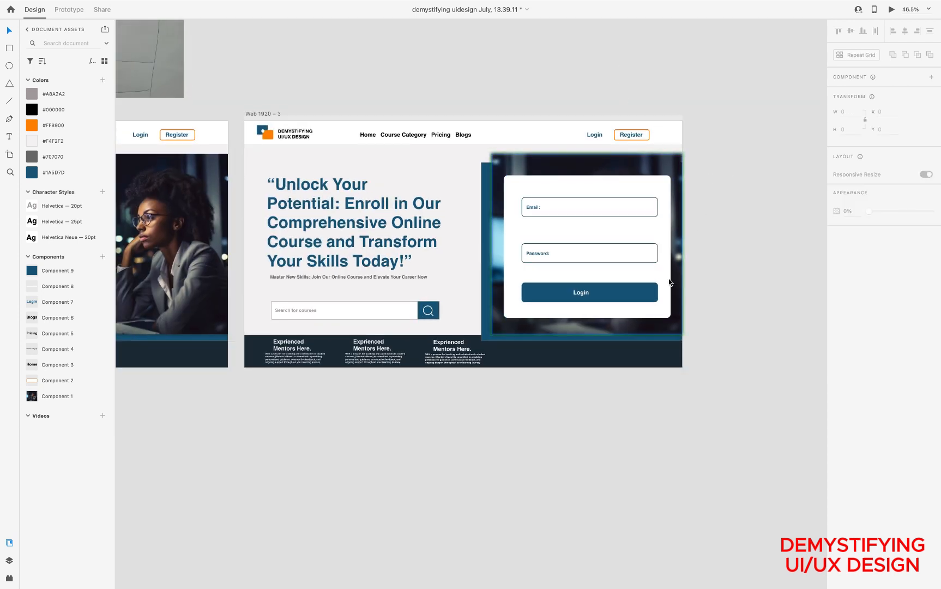
{"action": "scroll", "coordinate": [622, 299], "scroll_direction": "down", "scroll_amount": 2}
{"action": "scroll", "coordinate": [621, 300], "scroll_direction": "down", "scroll_amount": 1}
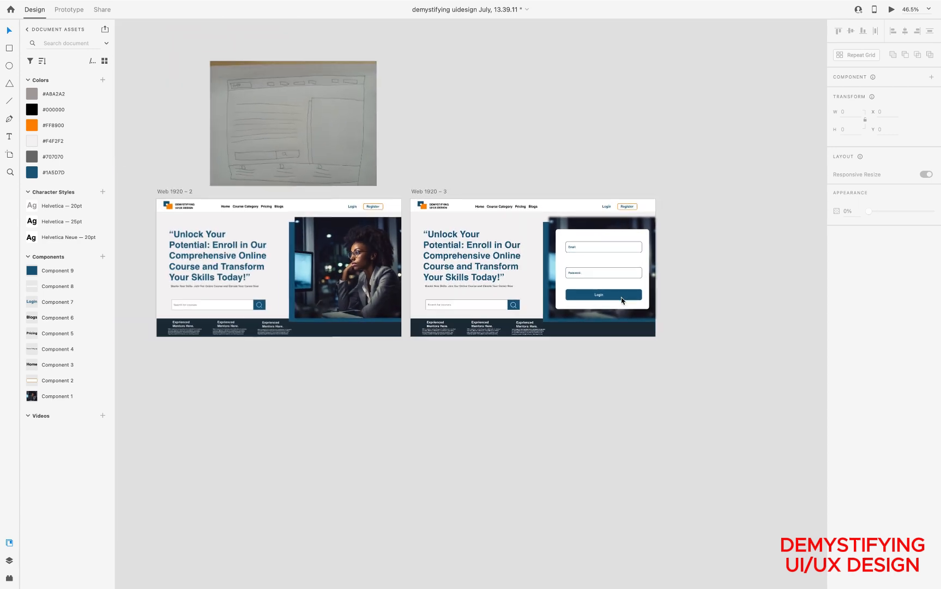
Reposition the "Login" text on the form's blue button to X 1468, Y 738
{"action": "scroll", "coordinate": [622, 300], "scroll_direction": "up", "scroll_amount": 6}
{"action": "scroll", "coordinate": [621, 300], "scroll_direction": "up", "scroll_amount": 1}
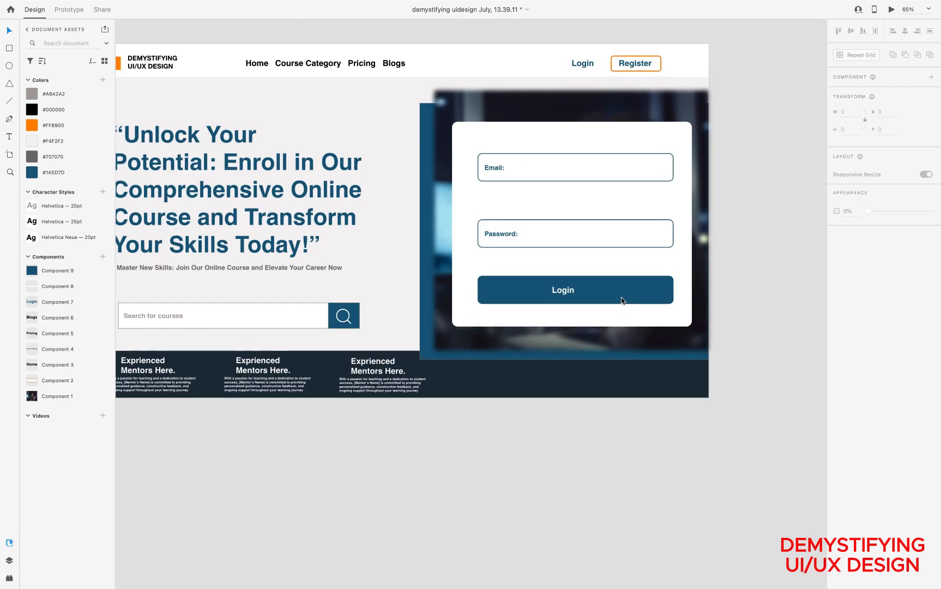
{"action": "left_click", "coordinate": [567, 295]}
{"action": "double_click", "coordinate": [567, 293]}
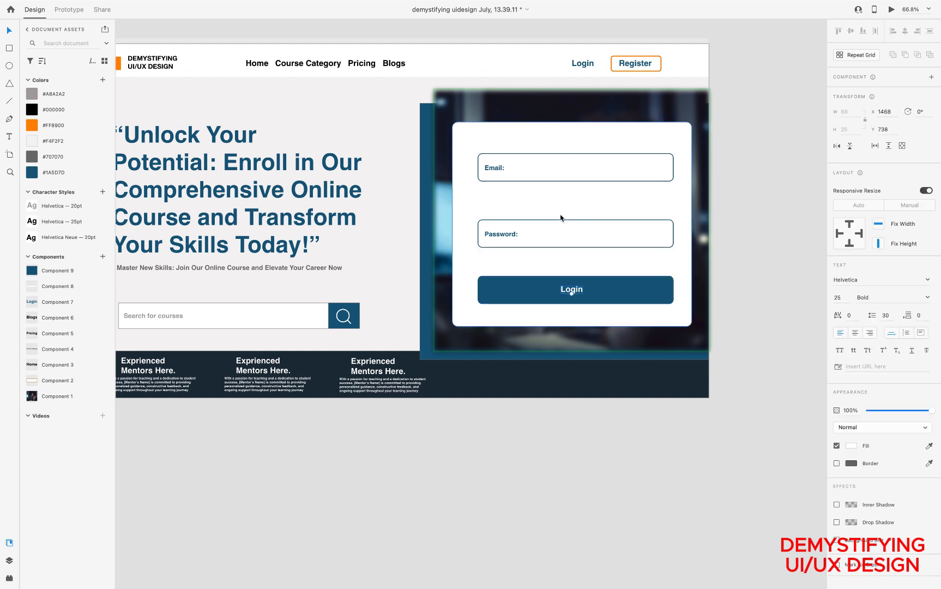
{"action": "scroll", "coordinate": [561, 218], "scroll_direction": "left", "scroll_amount": 5}
{"action": "scroll", "coordinate": [560, 218], "scroll_direction": "up", "scroll_amount": 3}
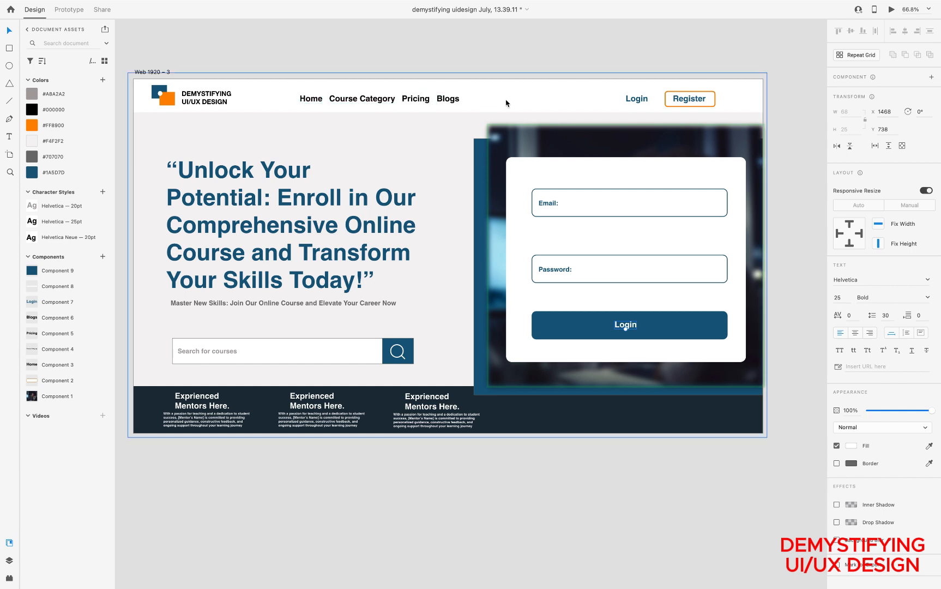
{"action": "left_click", "coordinate": [314, 100]}
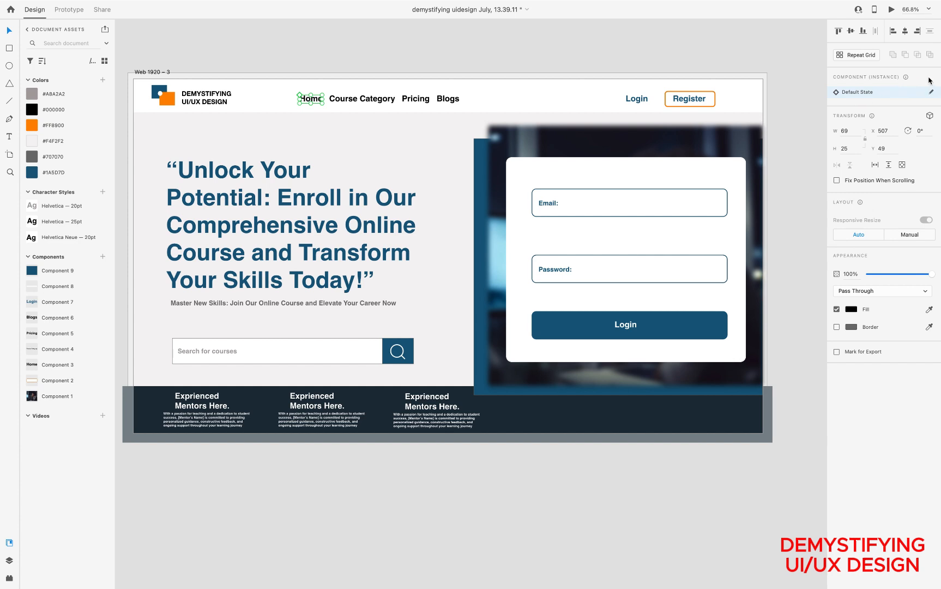
{"action": "left_click", "coordinate": [894, 92]}
{"action": "left_click", "coordinate": [894, 94]}
{"action": "left_click", "coordinate": [546, 34]}
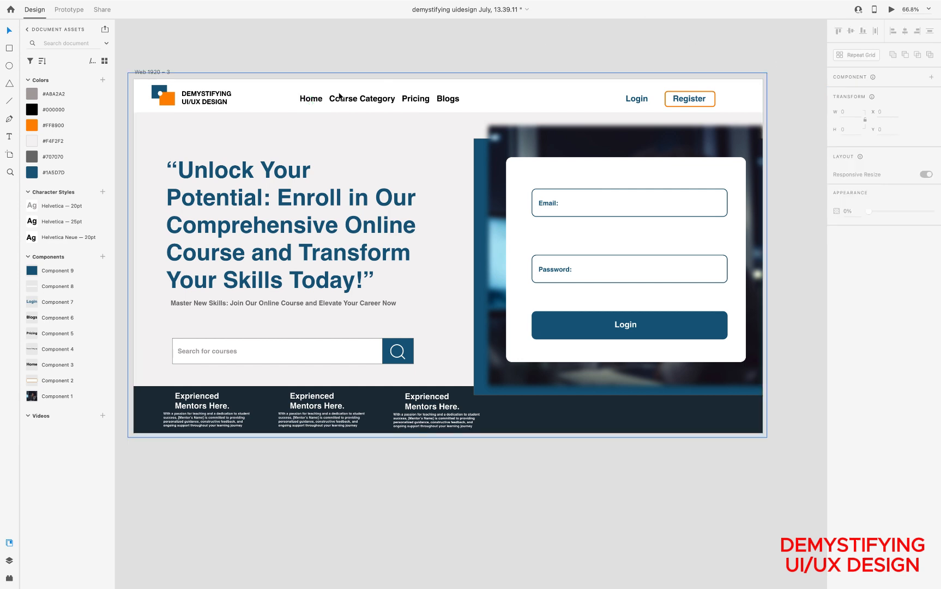
Open the main component of the Home navigation link from its instance on the Web 1920 – 3 artboard
{"action": "left_click", "coordinate": [309, 102]}
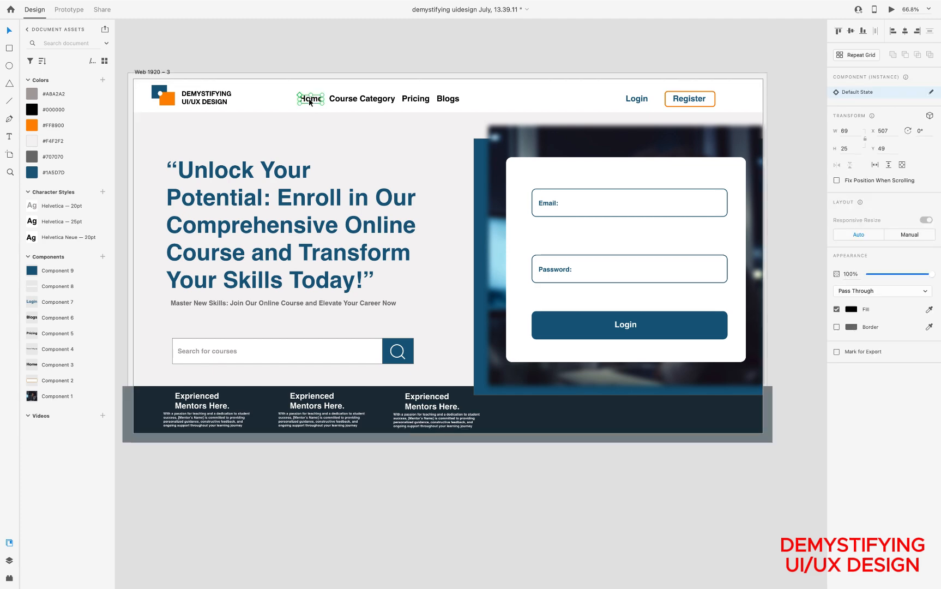
{"action": "left_click", "coordinate": [931, 92]}
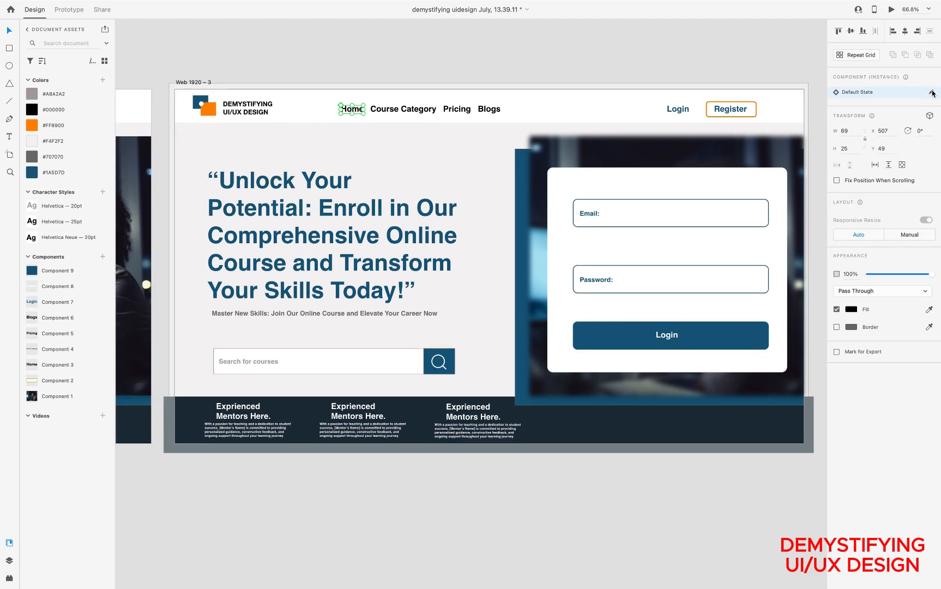
{"action": "scroll", "coordinate": [558, 437], "scroll_direction": "right", "scroll_amount": 3}
{"action": "scroll", "coordinate": [558, 437], "scroll_direction": "down", "scroll_amount": 2}
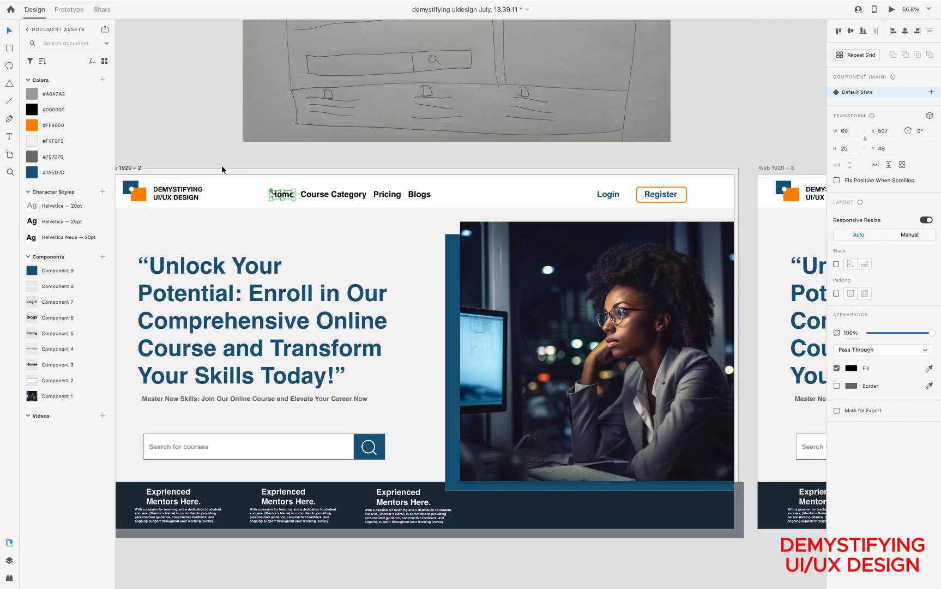
Add a Hover State with fill #FF8900 to the main Home component on Web 1920 – 2, and return it to Default State
{"action": "left_click", "coordinate": [242, 172]}
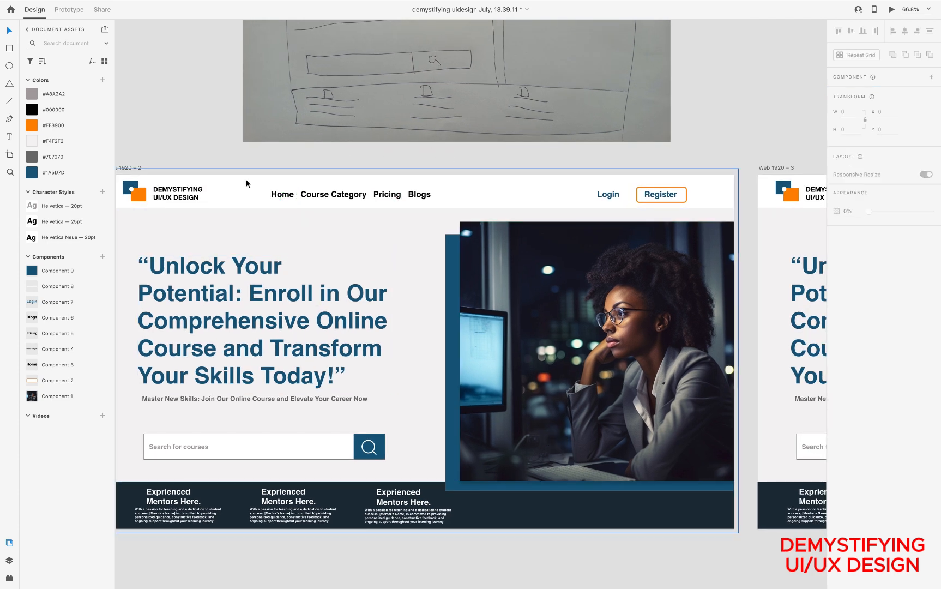
{"action": "left_click", "coordinate": [130, 169]}
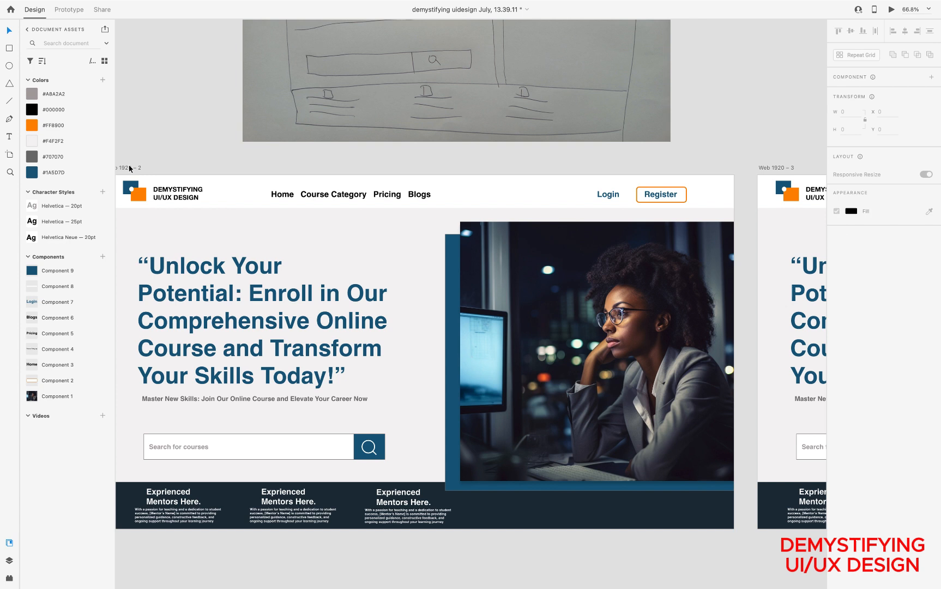
{"action": "left_click", "coordinate": [287, 196]}
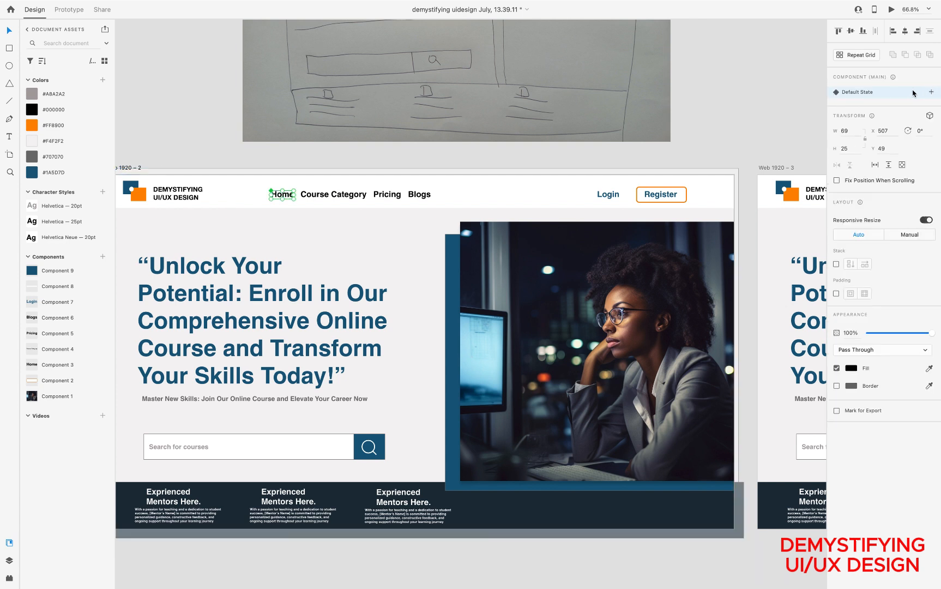
{"action": "left_click", "coordinate": [914, 93]}
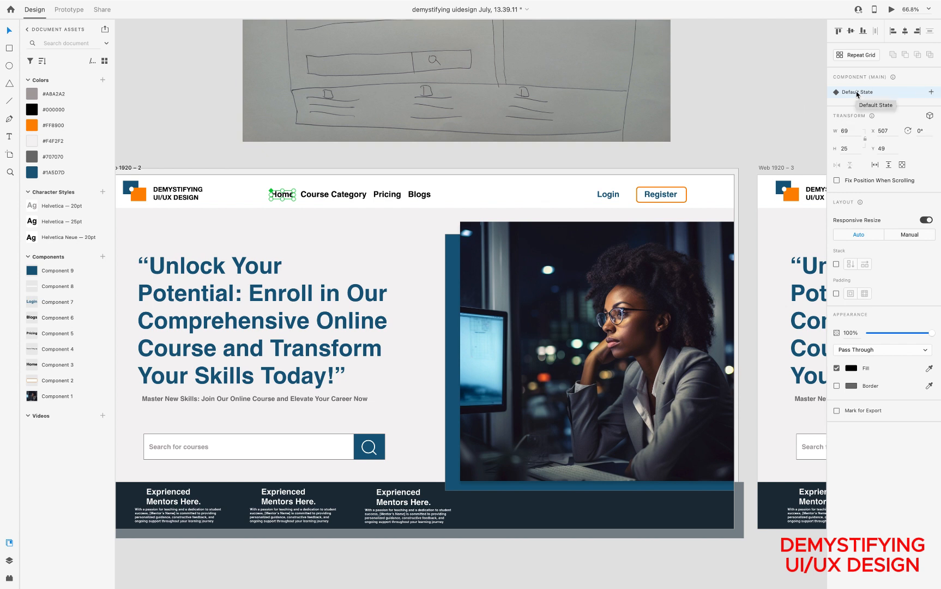
{"action": "left_click", "coordinate": [933, 93]}
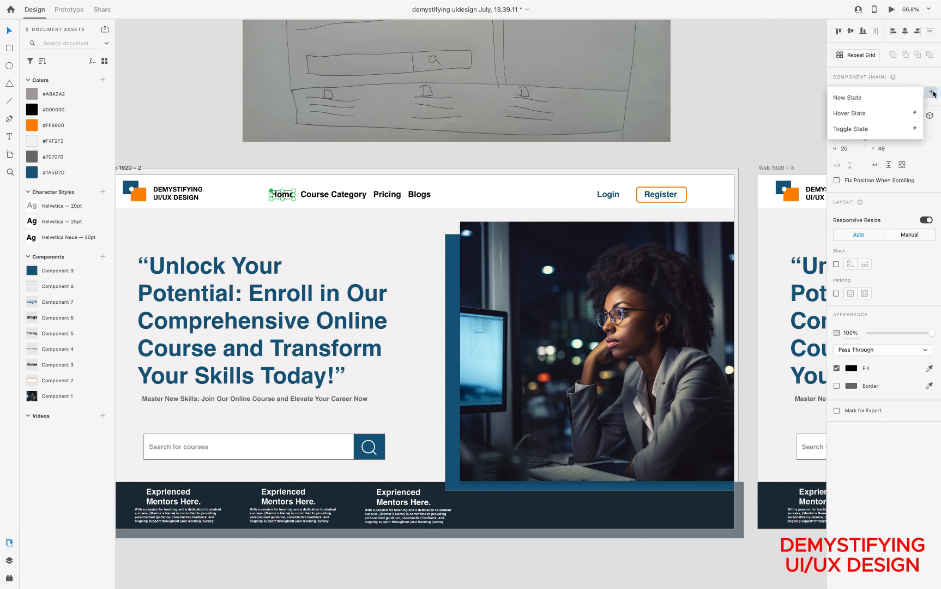
{"action": "left_click", "coordinate": [853, 114]}
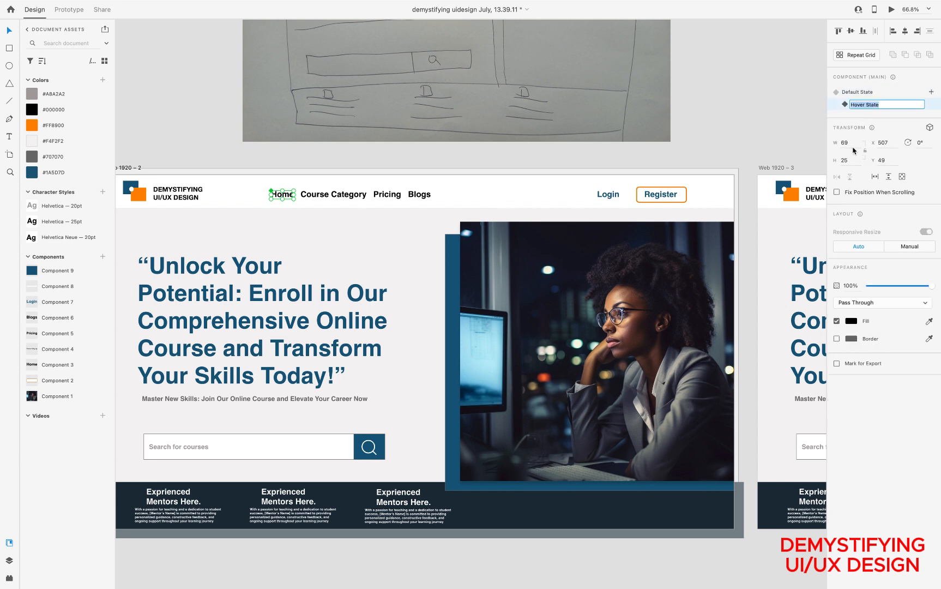
{"action": "left_click", "coordinate": [852, 322]}
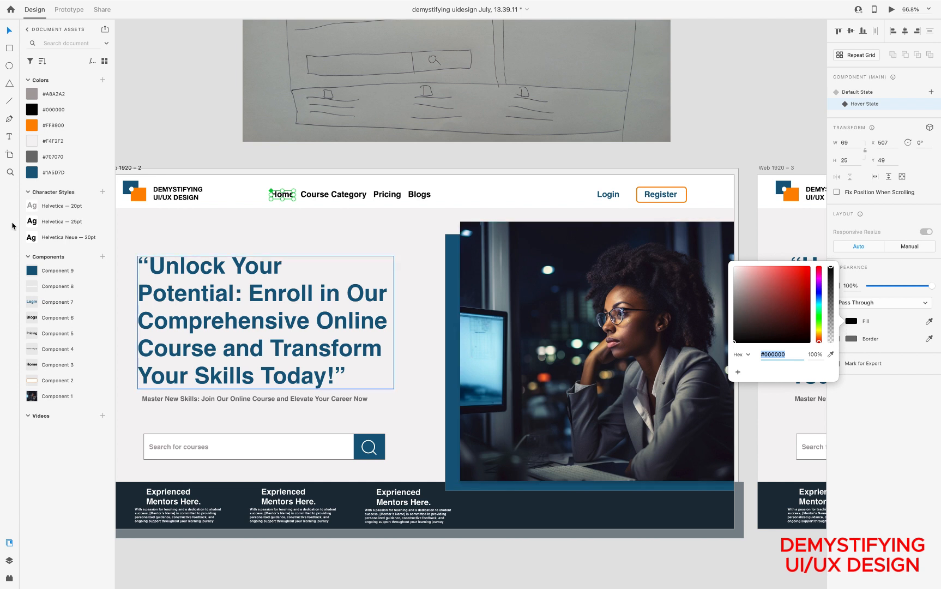
{"action": "left_click", "coordinate": [35, 126]}
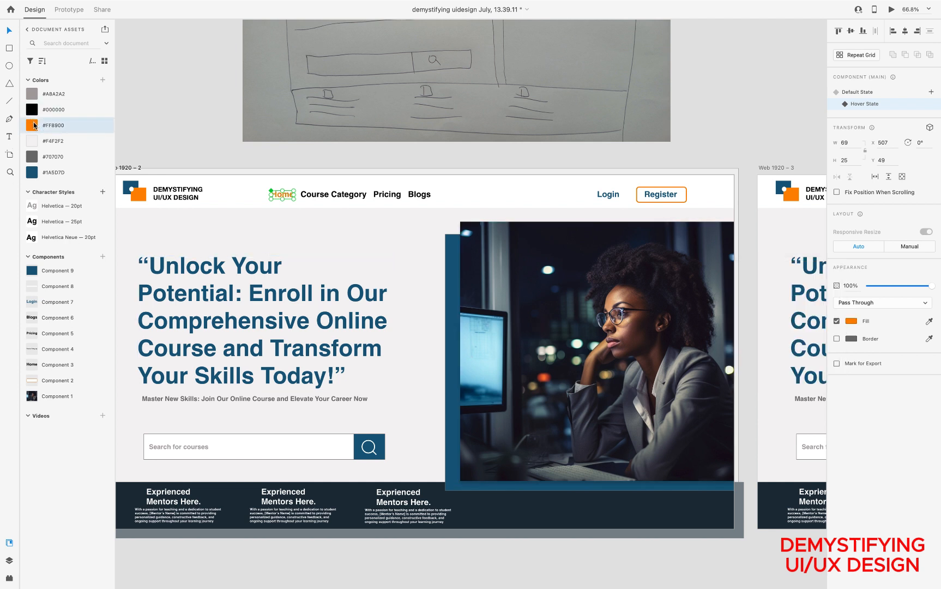
{"action": "left_click", "coordinate": [861, 92]}
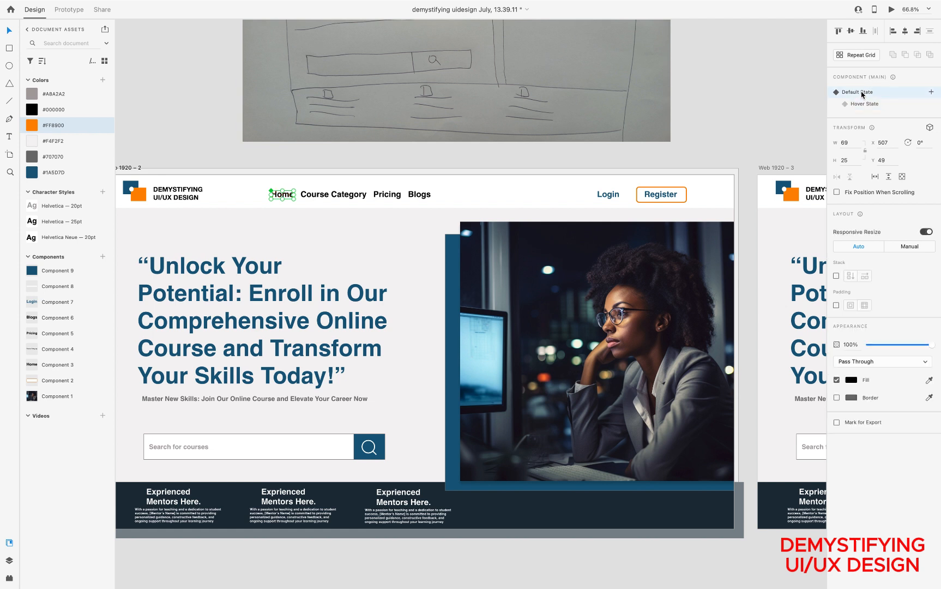
Give the Course Category component a Hover State with fill #FF8900, and switch it back to Default State
{"action": "left_click", "coordinate": [343, 199]}
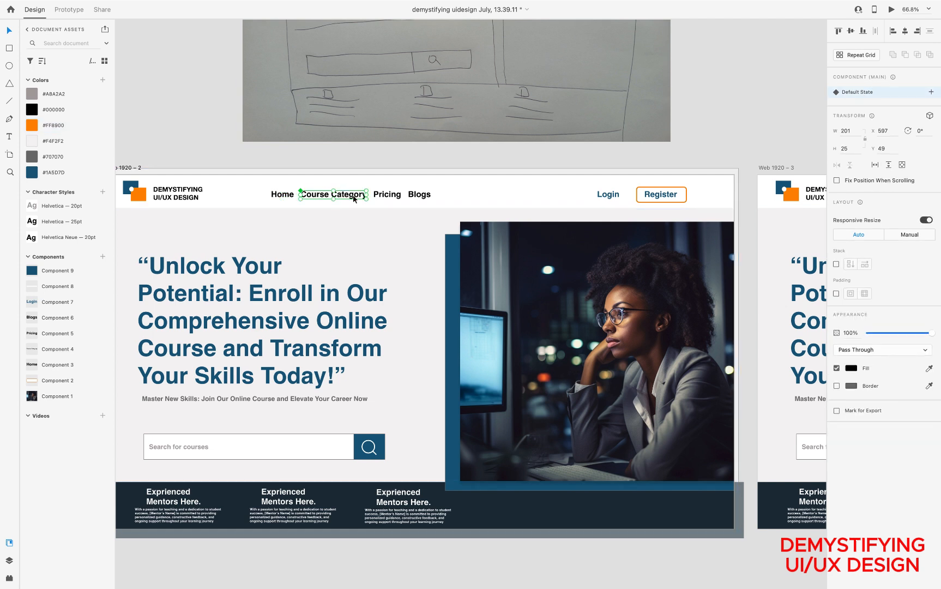
{"action": "left_click", "coordinate": [932, 92]}
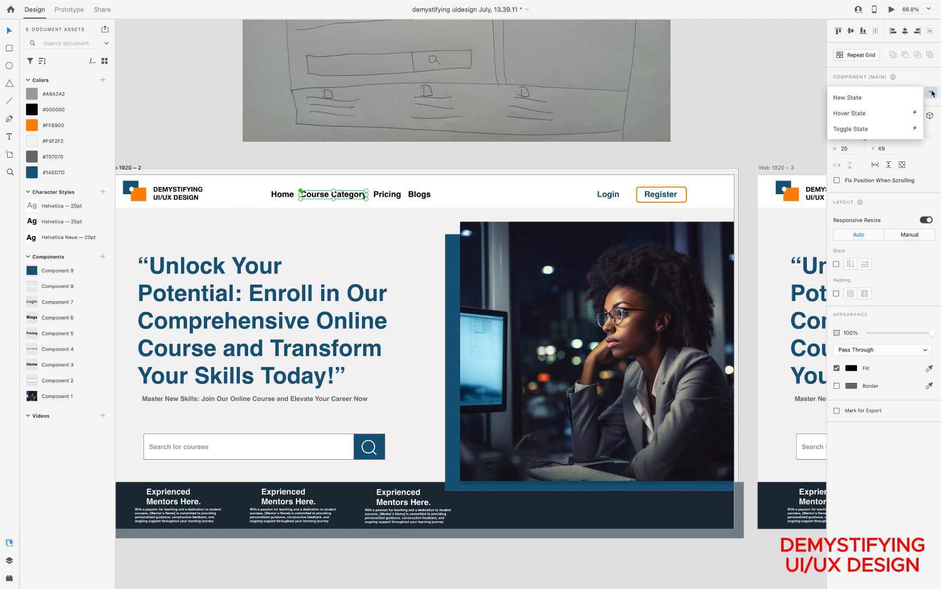
{"action": "left_click", "coordinate": [859, 114]}
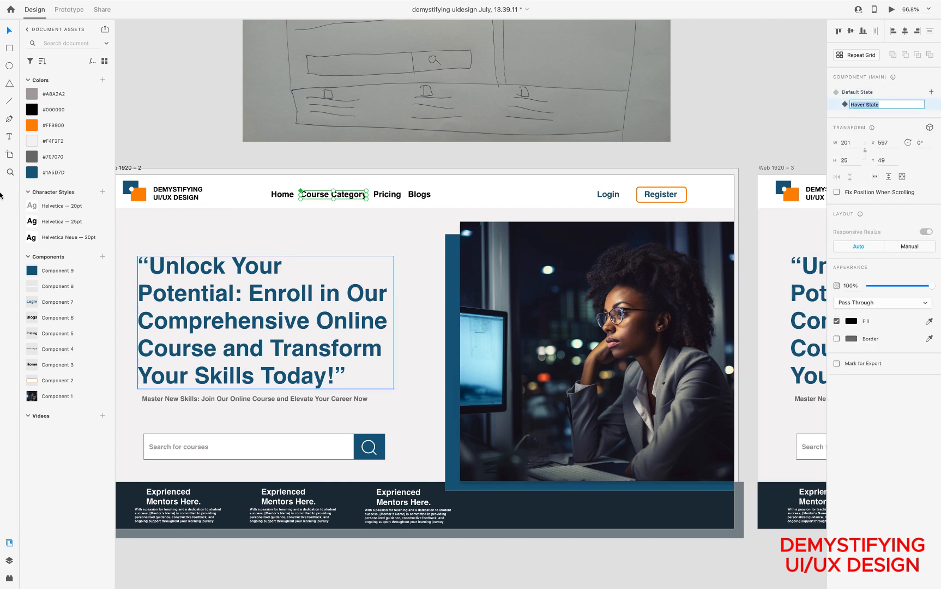
{"action": "left_click", "coordinate": [32, 125]}
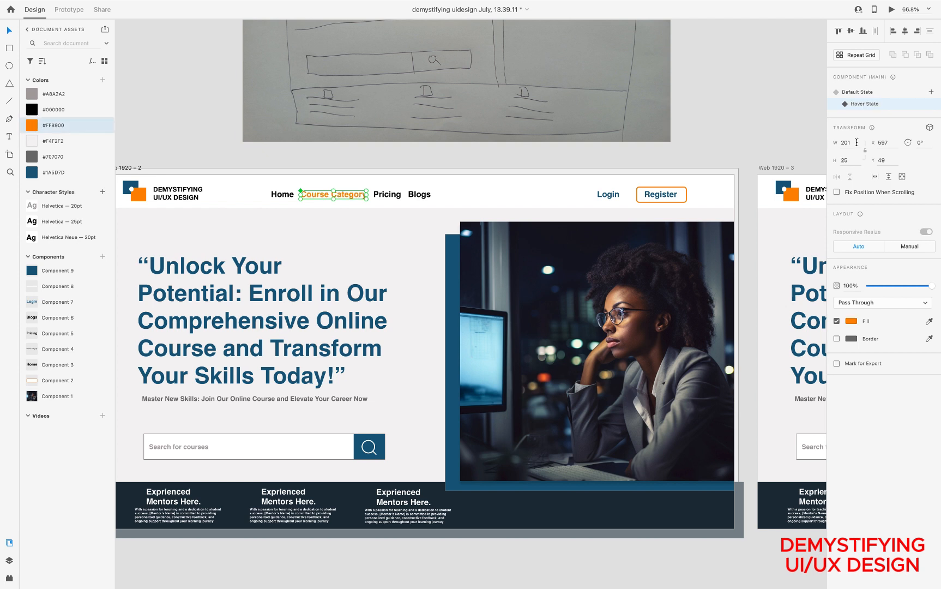
{"action": "left_click", "coordinate": [389, 196]}
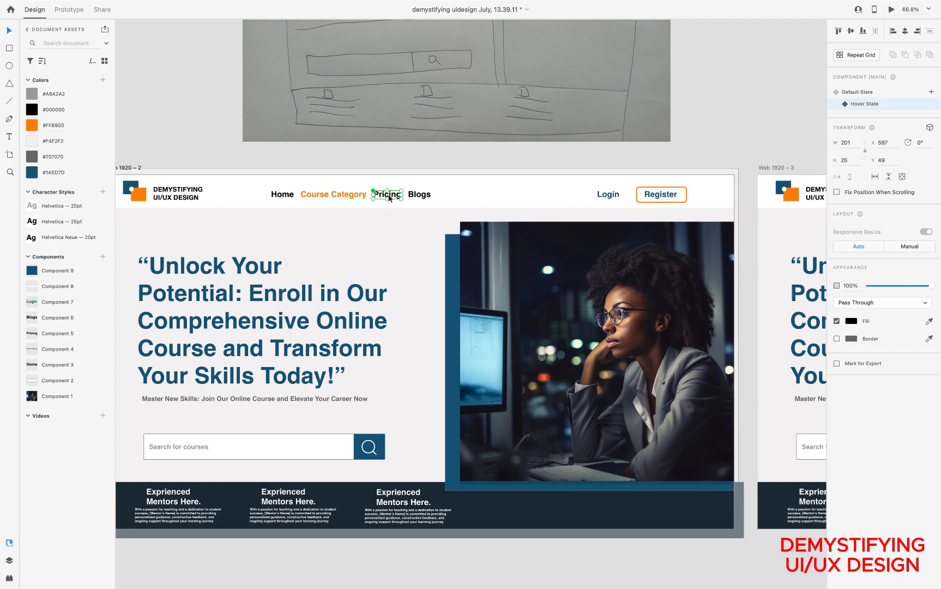
{"action": "left_click", "coordinate": [333, 194]}
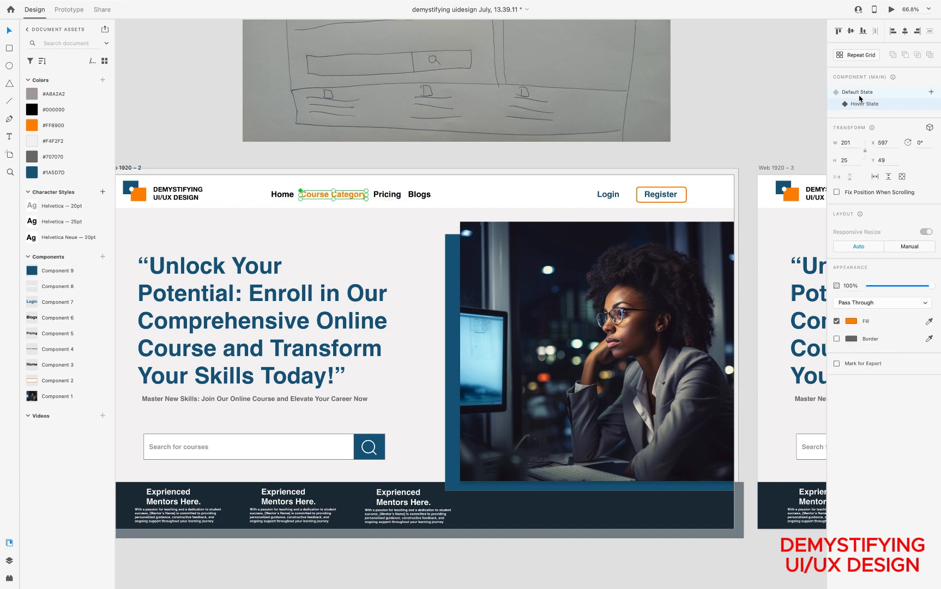
{"action": "left_click", "coordinate": [859, 96]}
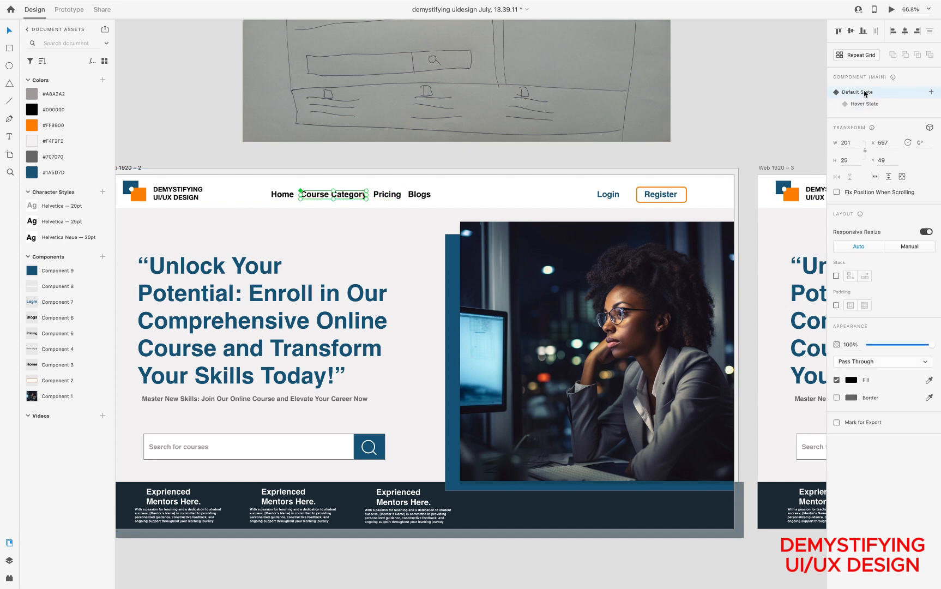
Create a Hover State filled with #FF8900 for the Pricing component, and set it back to Default State
{"action": "left_click", "coordinate": [388, 195]}
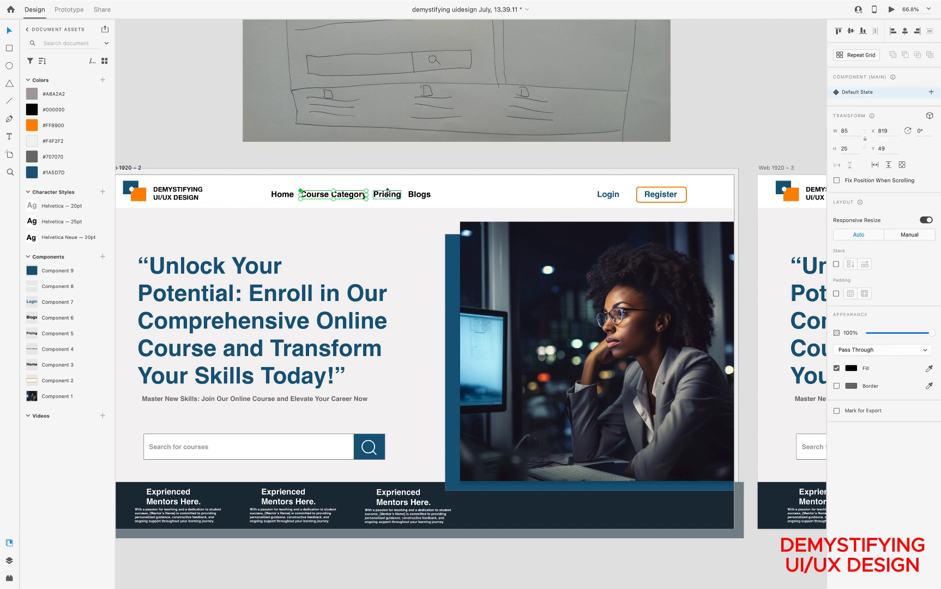
{"action": "left_click", "coordinate": [931, 93]}
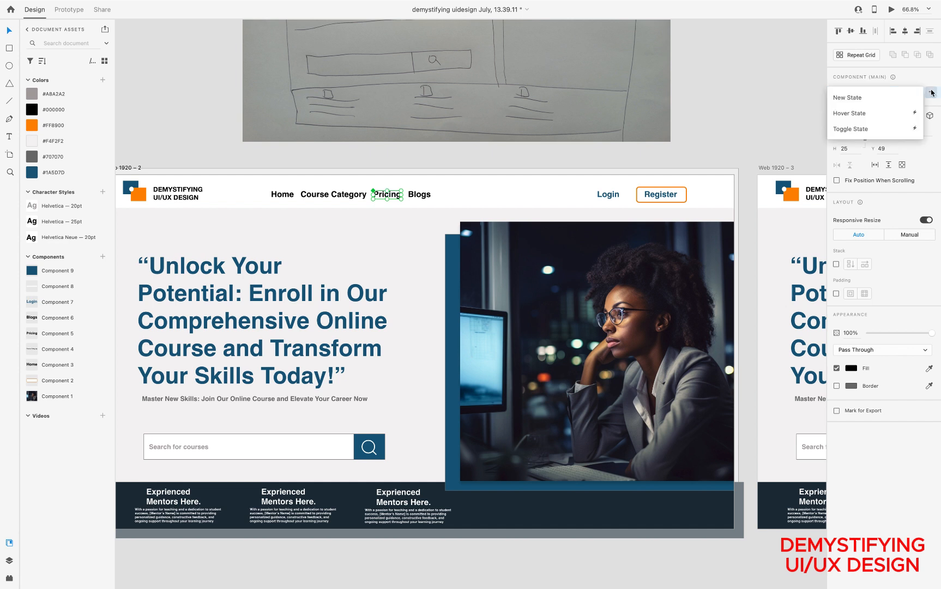
{"action": "left_click", "coordinate": [856, 113]}
{"action": "left_click", "coordinate": [53, 125]}
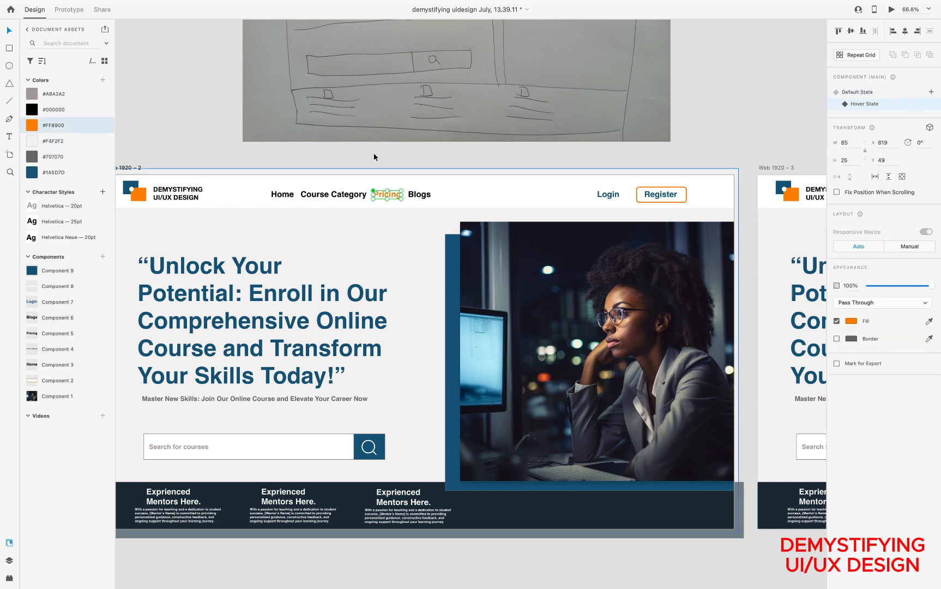
{"action": "left_click", "coordinate": [854, 93]}
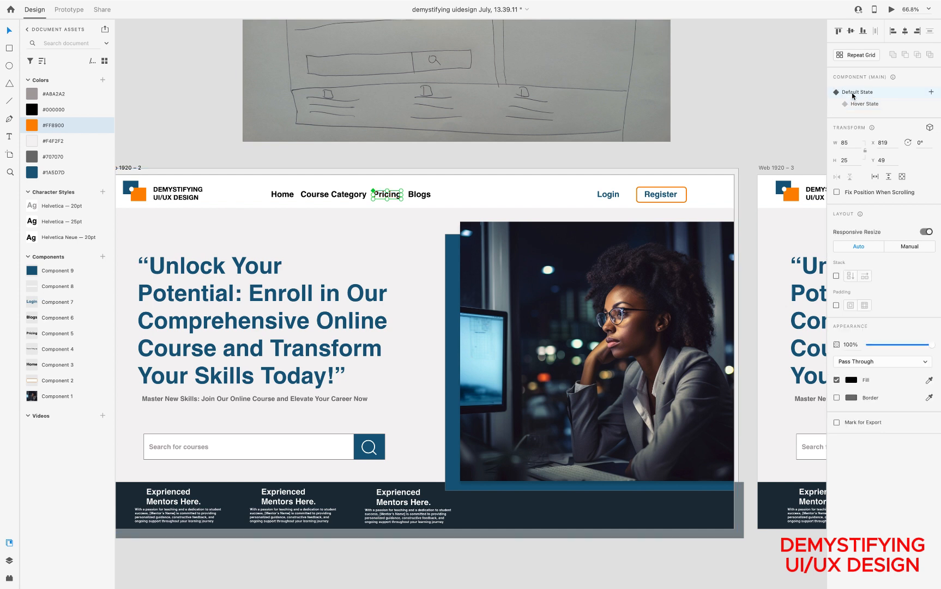
Add a Hover State with fill #FF8900 to the Blogs component on Web 1920 – 2, and return it to Default State
{"action": "left_click", "coordinate": [423, 195]}
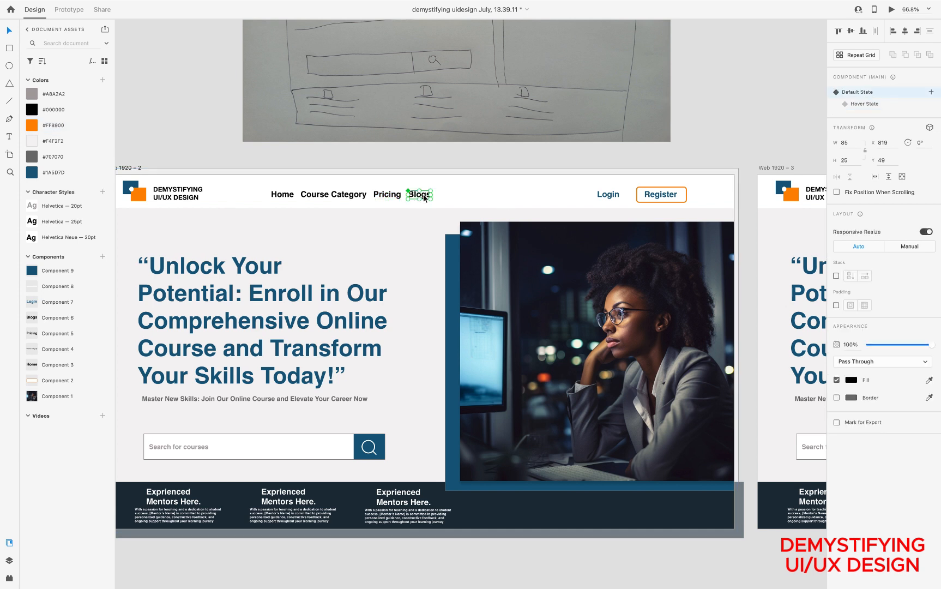
{"action": "left_click", "coordinate": [932, 93]}
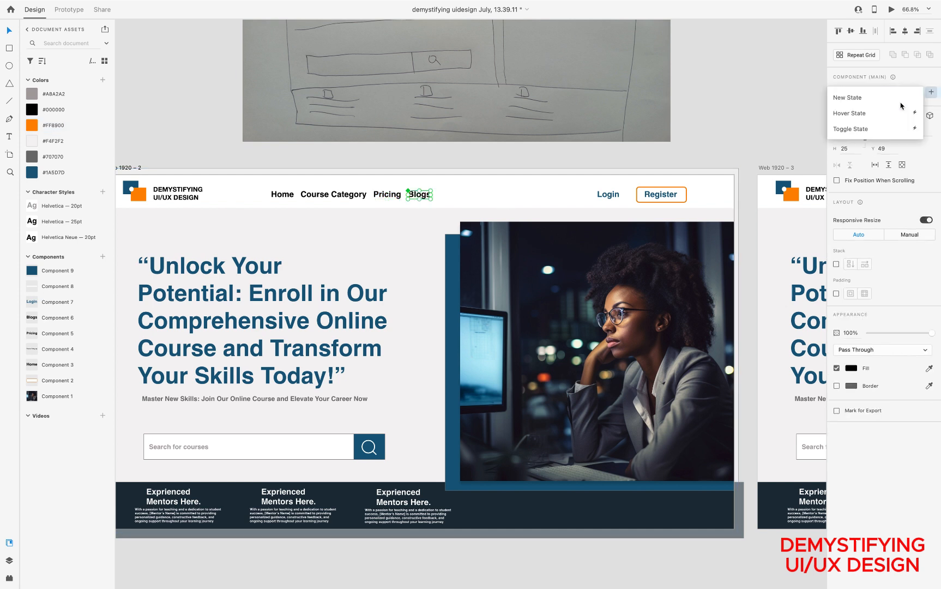
{"action": "left_click", "coordinate": [857, 113]}
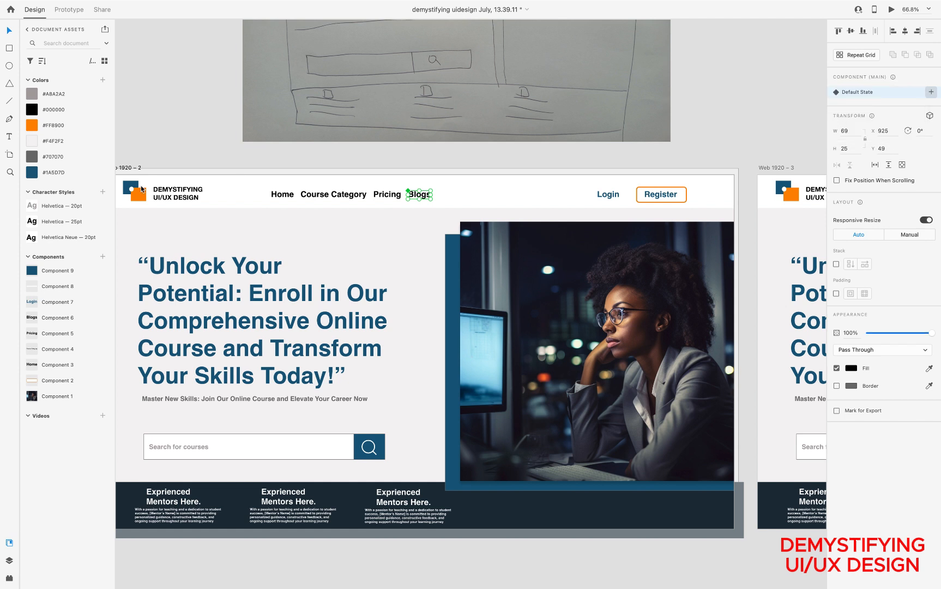
{"action": "left_click", "coordinate": [43, 127]}
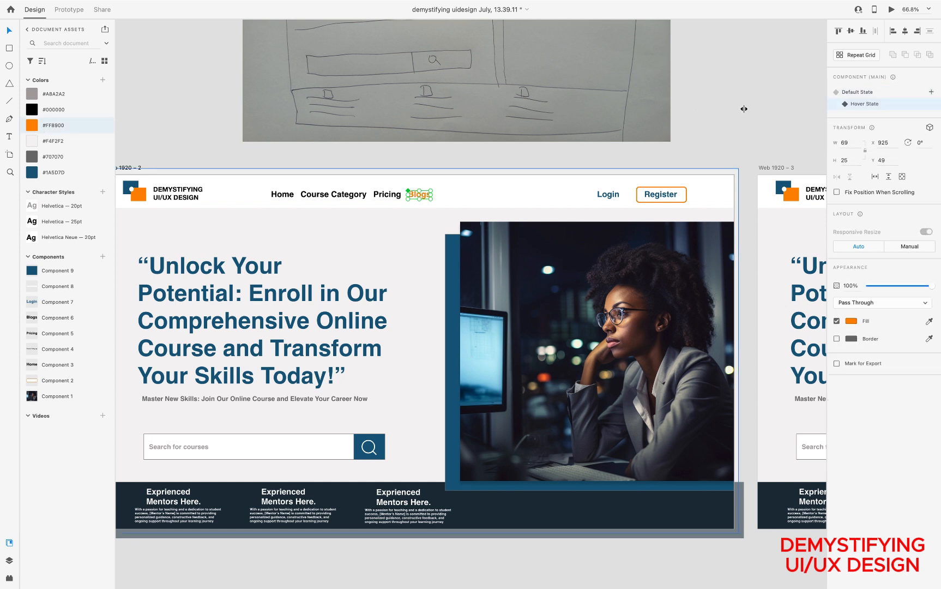
{"action": "left_click", "coordinate": [873, 94]}
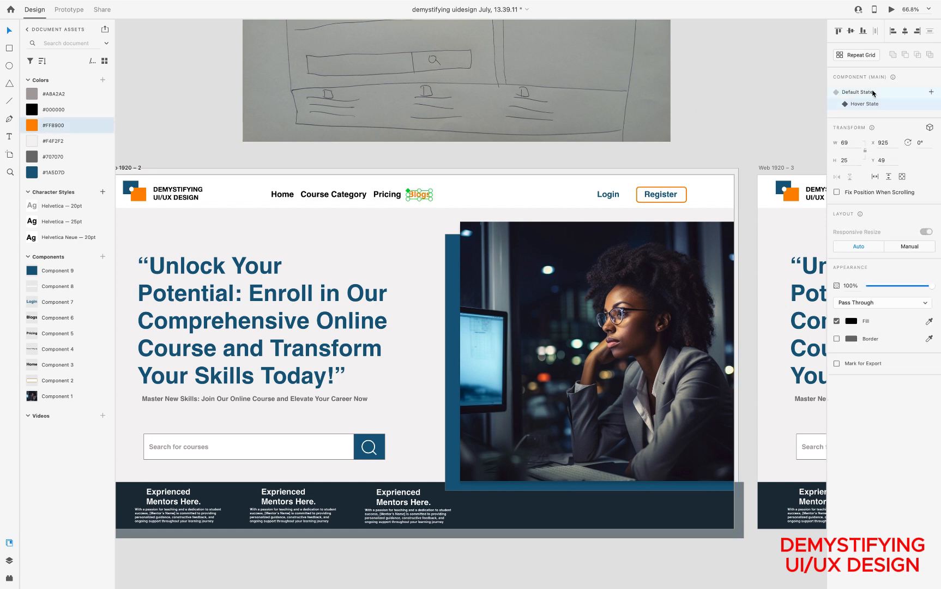
Create a Hover State for the Register button component and fill its background with #FF8900
{"action": "left_click", "coordinate": [683, 196]}
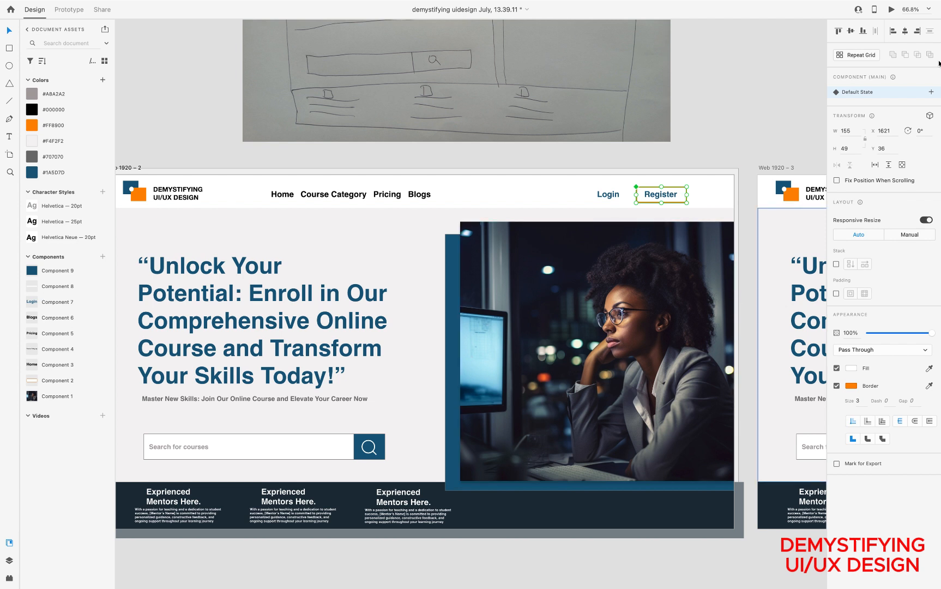
{"action": "left_click", "coordinate": [932, 92]}
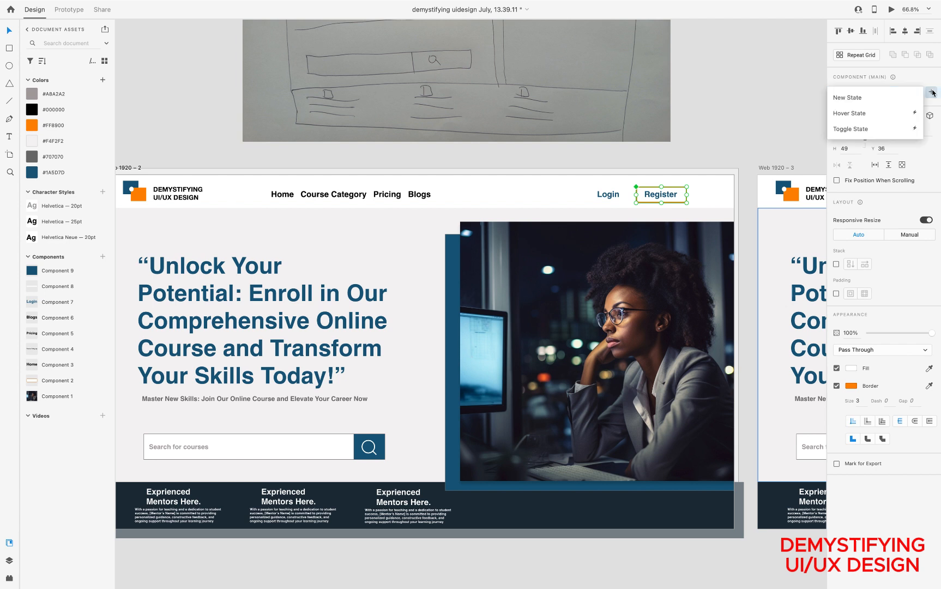
{"action": "left_click", "coordinate": [852, 113]}
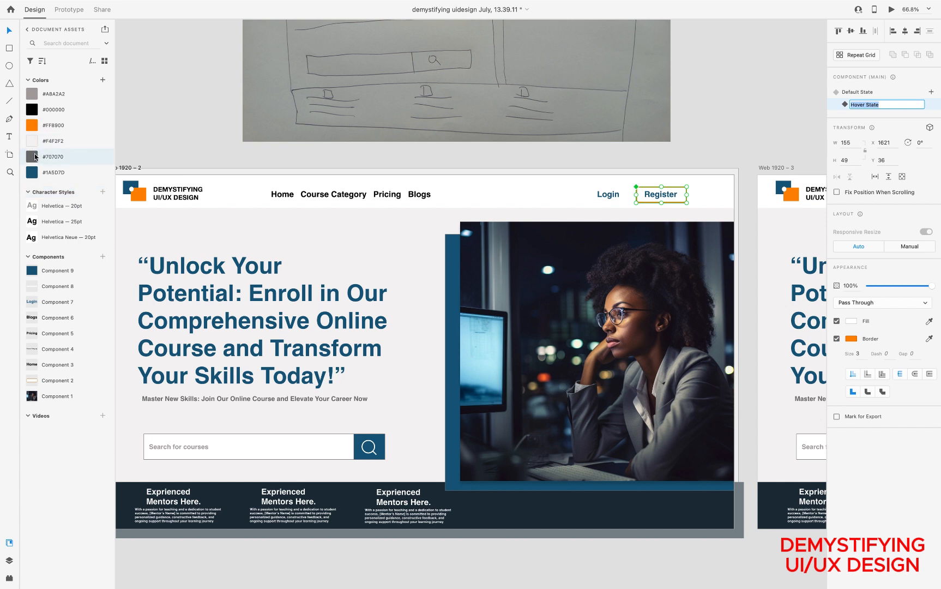
{"action": "left_click", "coordinate": [34, 125]}
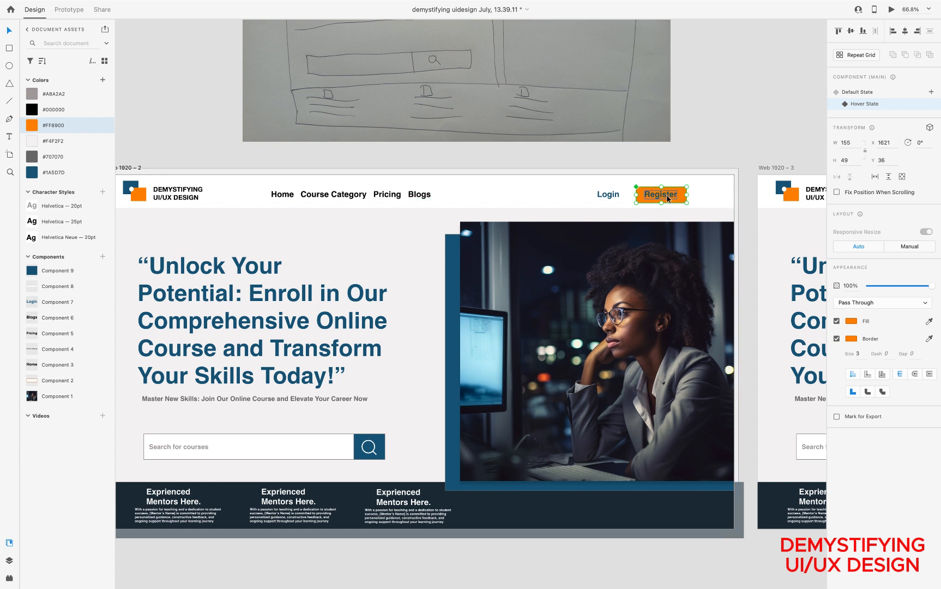
Make the Register label a component with a Hover State filled #F4F2F2, and set both label and button back to Default State
{"action": "double_click", "coordinate": [666, 197]}
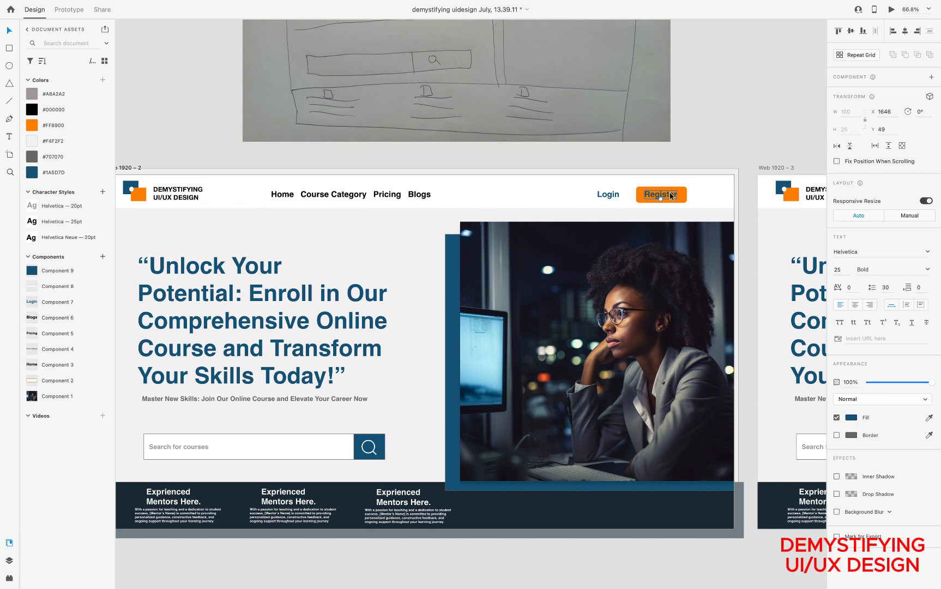
{"action": "left_click", "coordinate": [932, 77]}
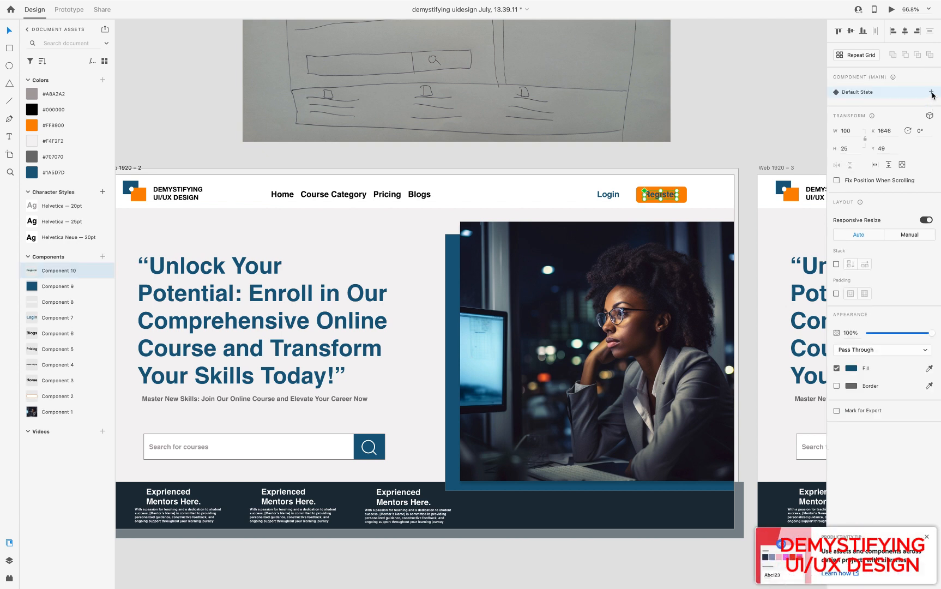
{"action": "left_click", "coordinate": [932, 92]}
{"action": "left_click", "coordinate": [850, 114]}
{"action": "left_click", "coordinate": [32, 175]}
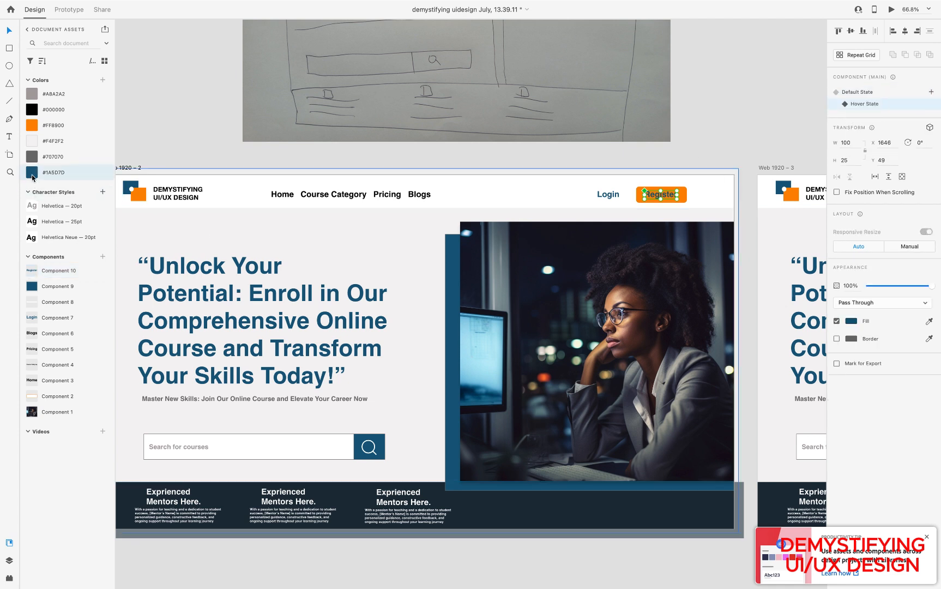
{"action": "left_click", "coordinate": [32, 142]}
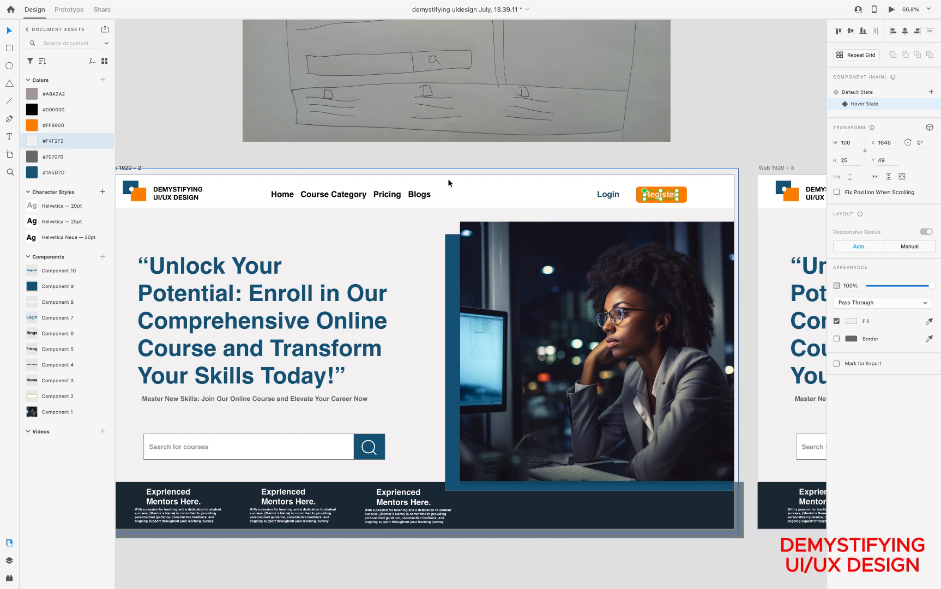
{"action": "left_click", "coordinate": [704, 188]}
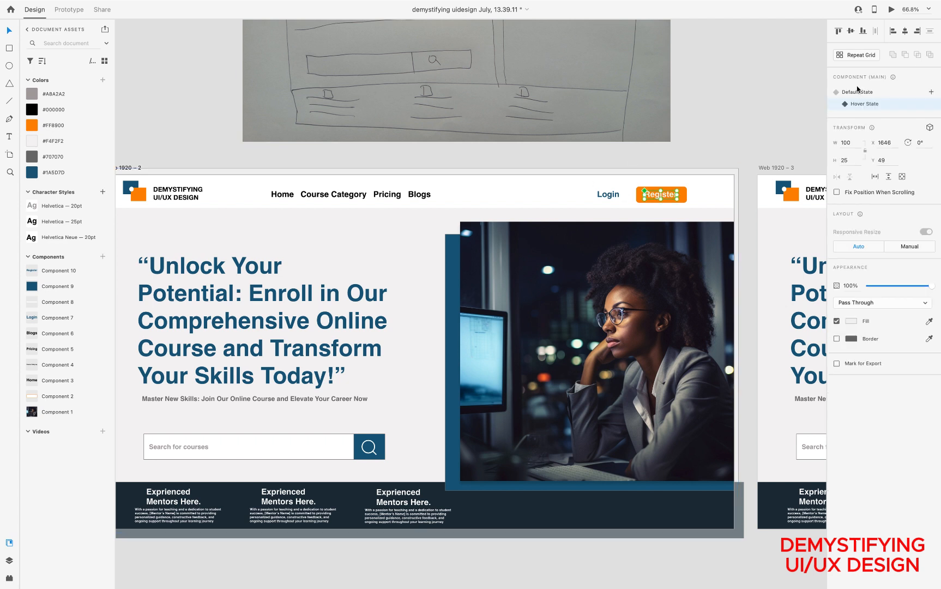
{"action": "left_click", "coordinate": [858, 93]}
{"action": "left_click", "coordinate": [683, 197]}
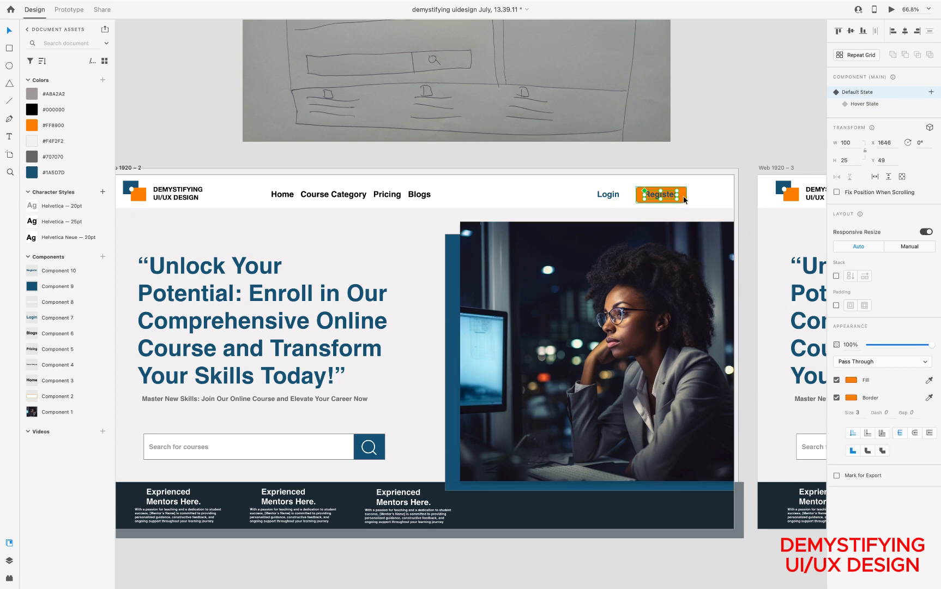
{"action": "left_click", "coordinate": [856, 93]}
Give the search button component on Web 1920 – 2 a Hover State with fill #707070
{"action": "scroll", "coordinate": [600, 200], "scroll_direction": "down", "scroll_amount": 5}
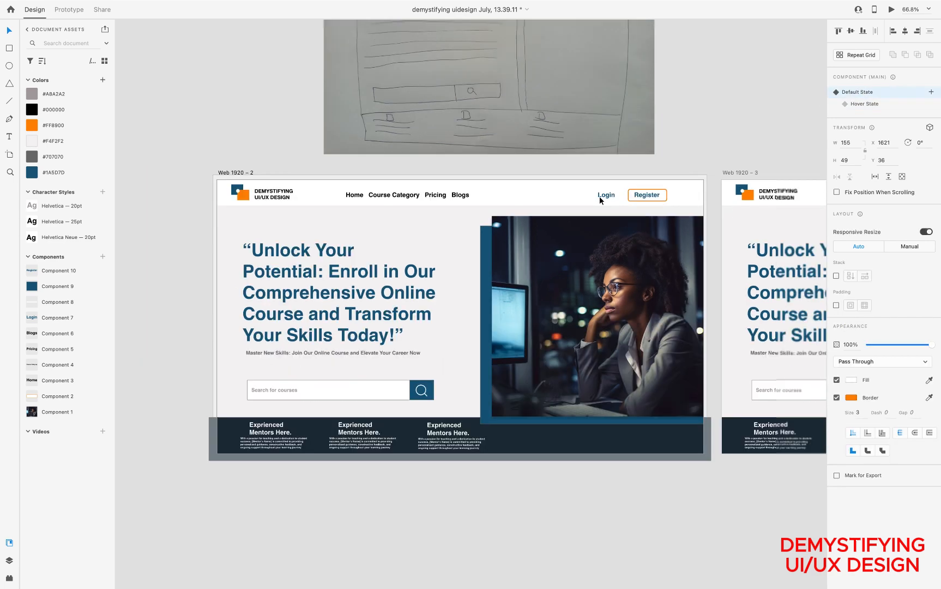
{"action": "scroll", "coordinate": [451, 357], "scroll_direction": "up", "scroll_amount": 4}
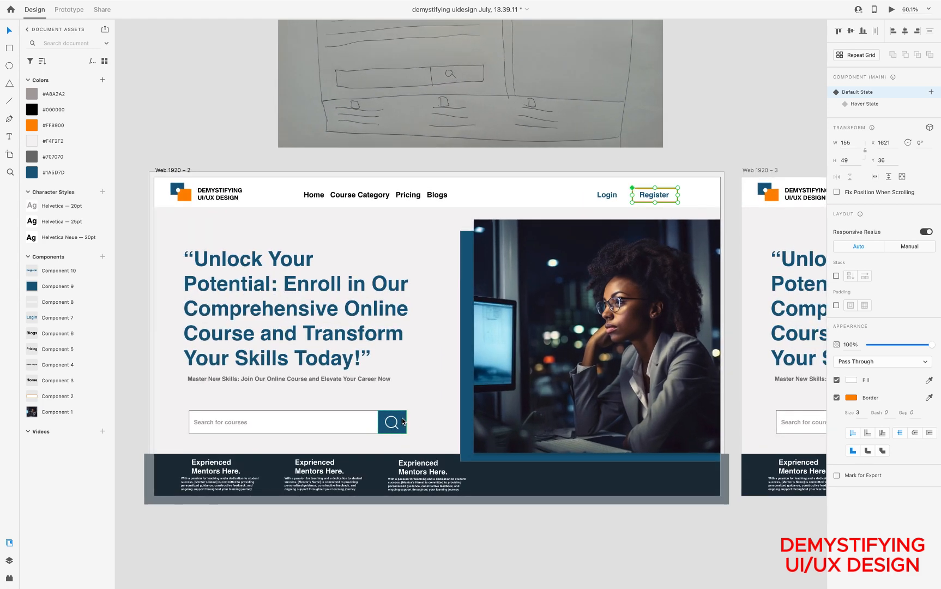
{"action": "left_click", "coordinate": [402, 420]}
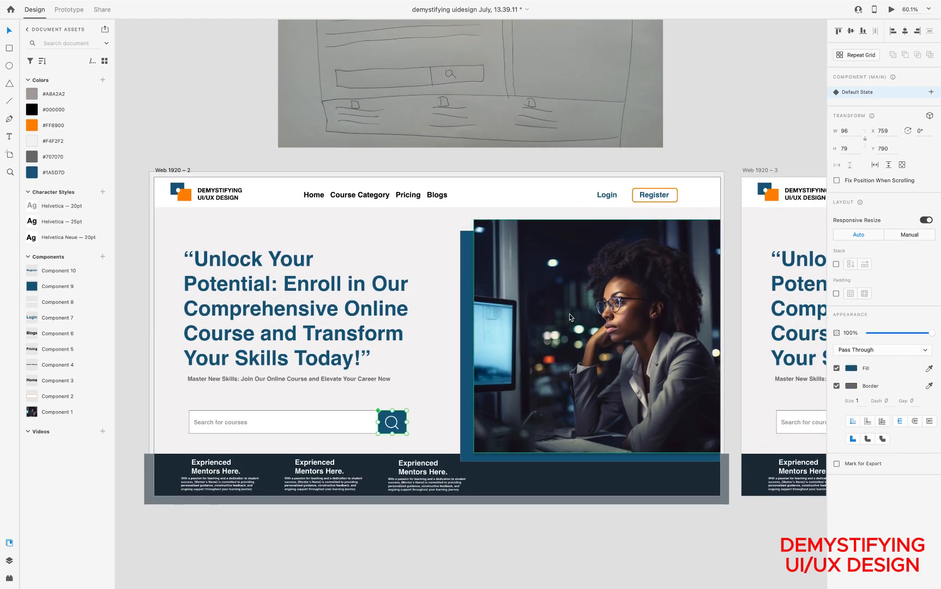
{"action": "left_click", "coordinate": [932, 92]}
{"action": "left_click", "coordinate": [876, 113]}
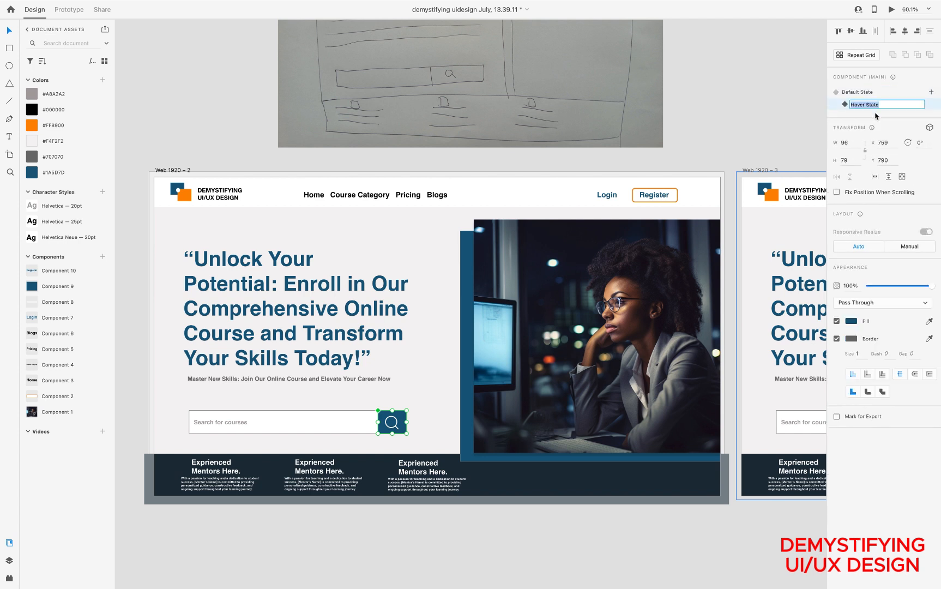
{"action": "left_click", "coordinate": [35, 160]}
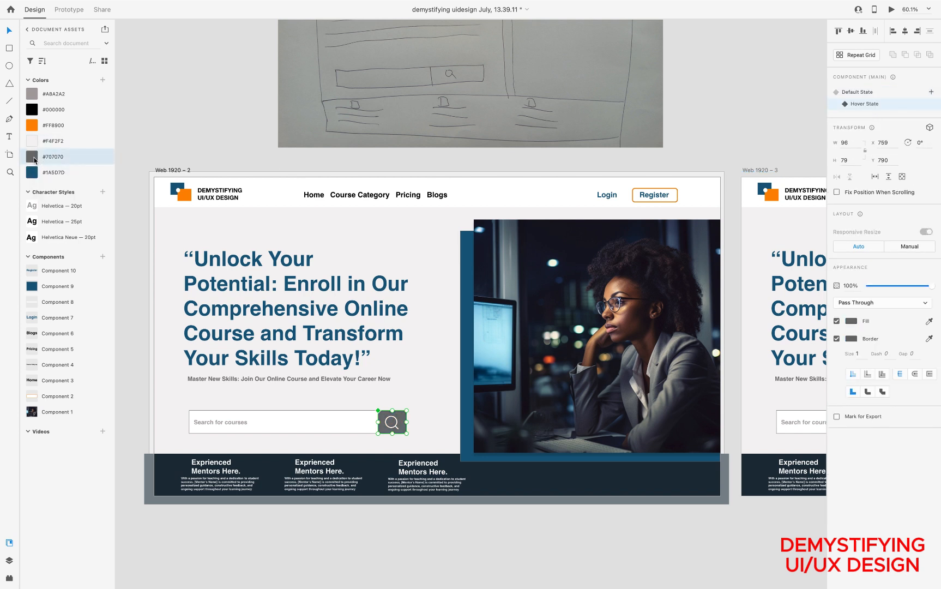
{"action": "left_click", "coordinate": [480, 165]}
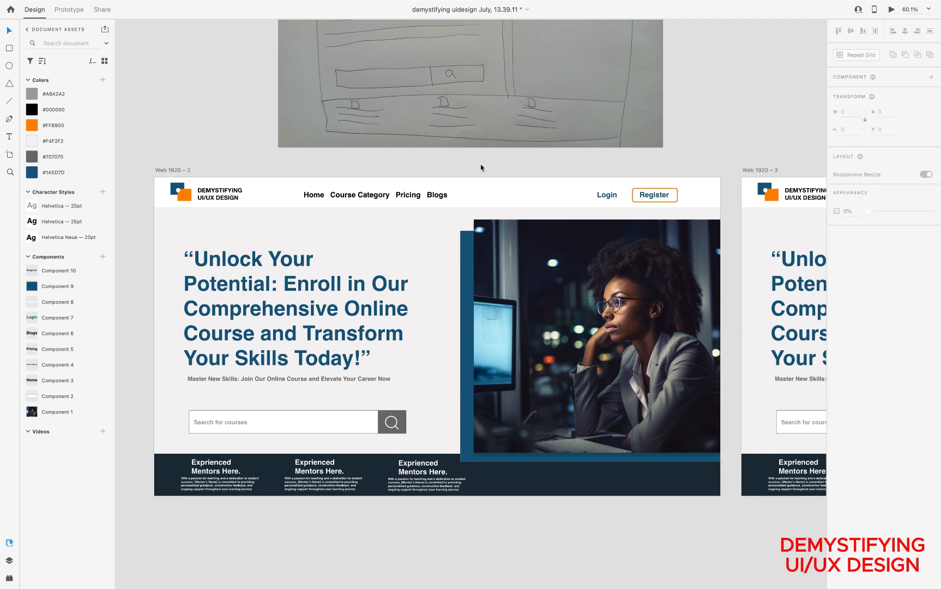
Preview the Web 1920 – 2 artboard to test its hover states, including the Register button, and close the preview
{"action": "left_click", "coordinate": [171, 169]}
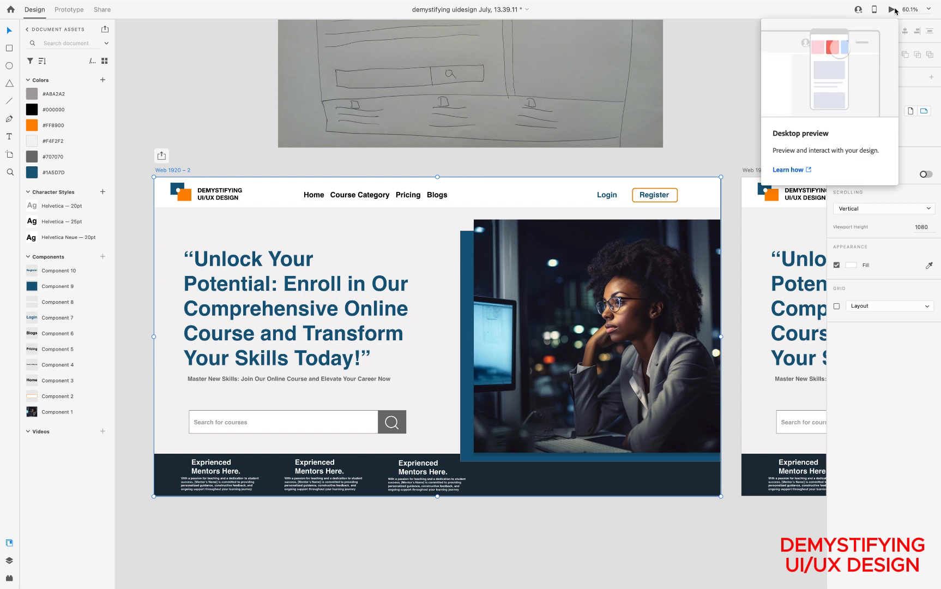
{"action": "left_click", "coordinate": [891, 9]}
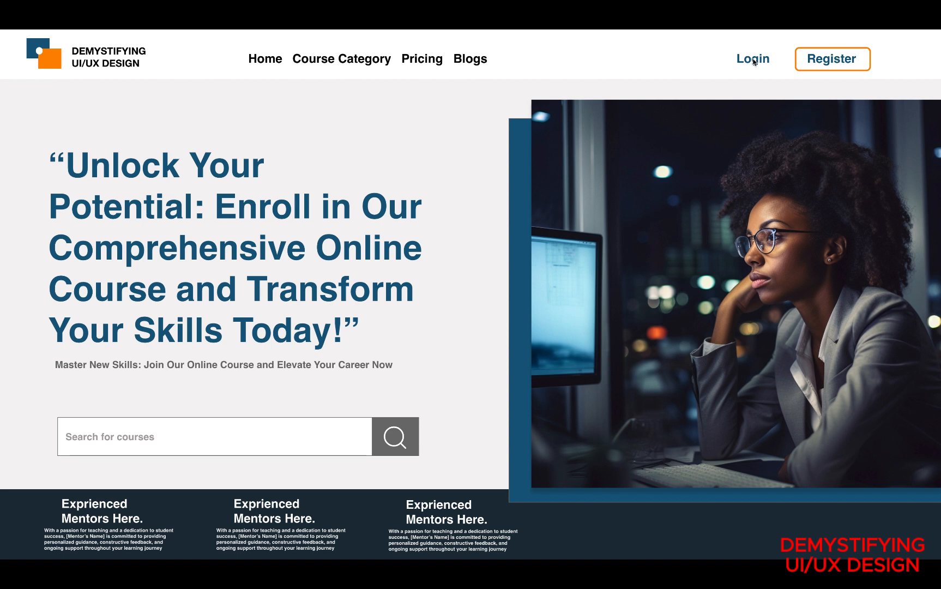
{"action": "left_click", "coordinate": [834, 65]}
{"action": "key", "text": "Escape"}
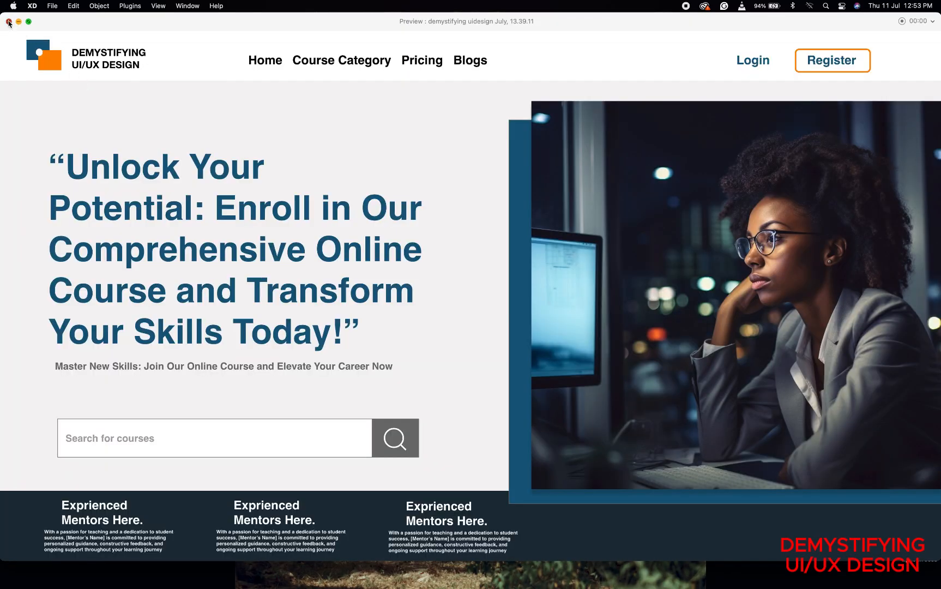
{"action": "left_click", "coordinate": [9, 22]}
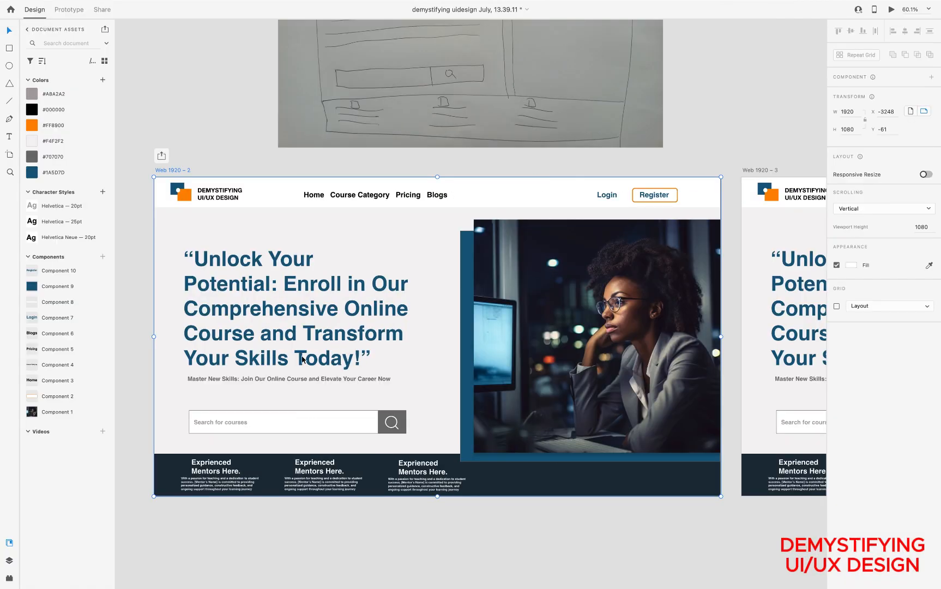
Switch the search button component back to Default State and recheck the artboard in the desktop preview
{"action": "left_click", "coordinate": [403, 421]}
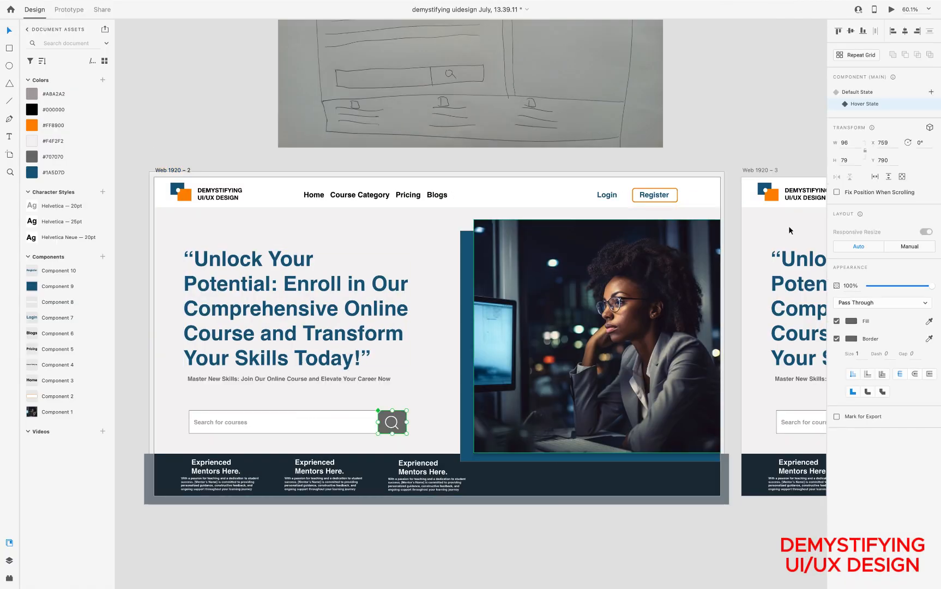
{"action": "left_click", "coordinate": [872, 92]}
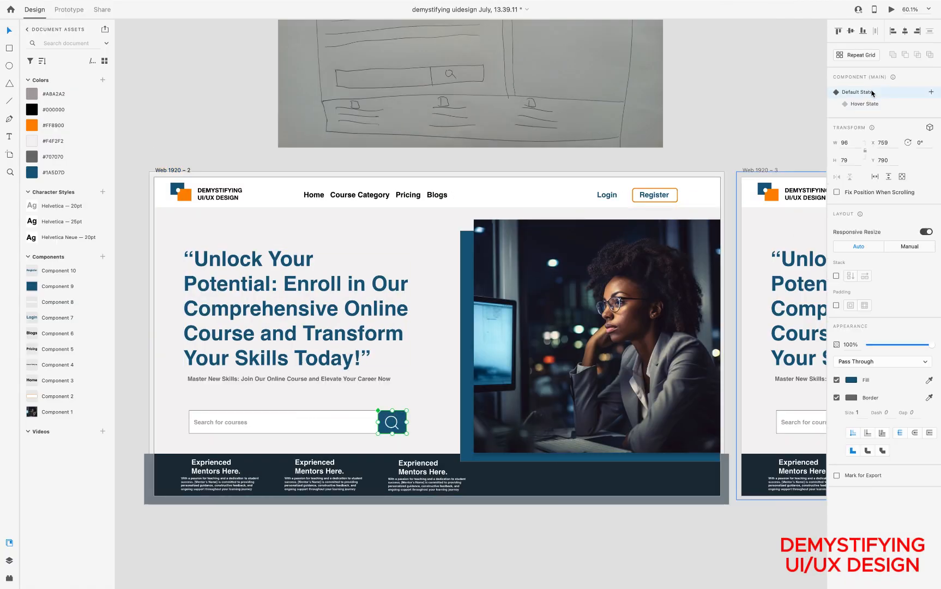
{"action": "left_click", "coordinate": [890, 10]}
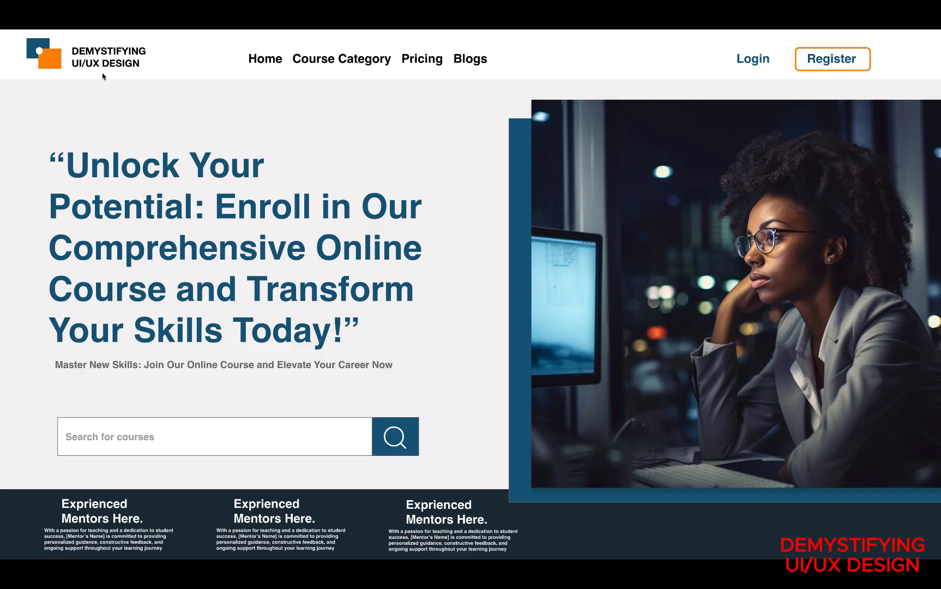
{"action": "mouse_move", "coordinate": [1, 3]}
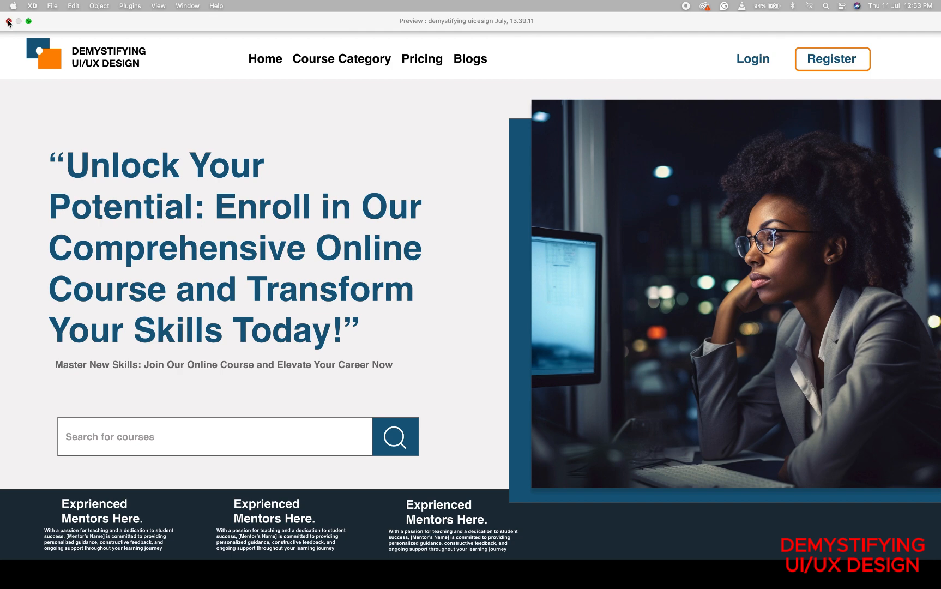
{"action": "left_click", "coordinate": [8, 21]}
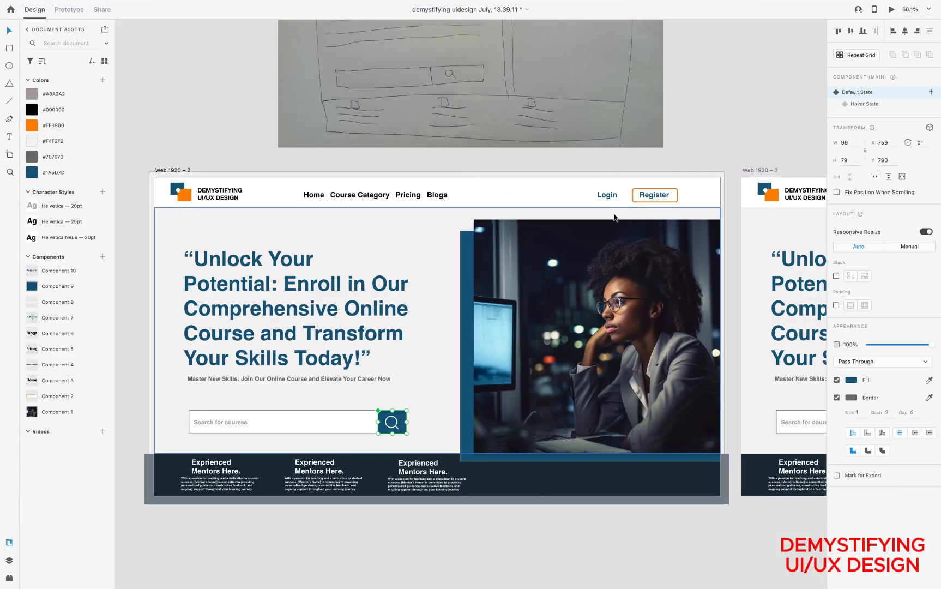
{"action": "scroll", "coordinate": [614, 217], "scroll_direction": "down", "scroll_amount": 3}
{"action": "scroll", "coordinate": [690, 279], "scroll_direction": "right", "scroll_amount": 10}
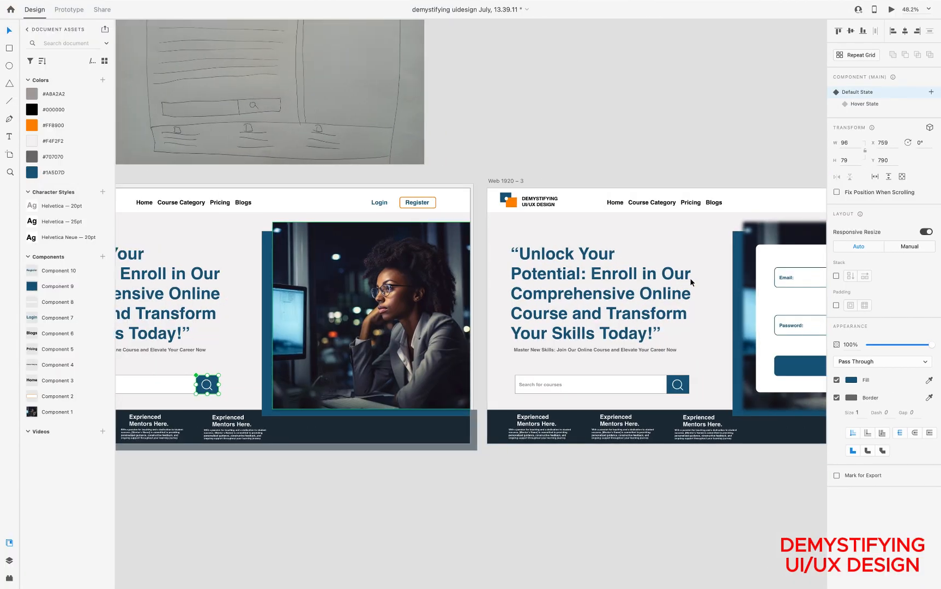
{"action": "scroll", "coordinate": [428, 233], "scroll_direction": "left", "scroll_amount": 5}
{"action": "scroll", "coordinate": [428, 233], "scroll_direction": "up", "scroll_amount": 1}
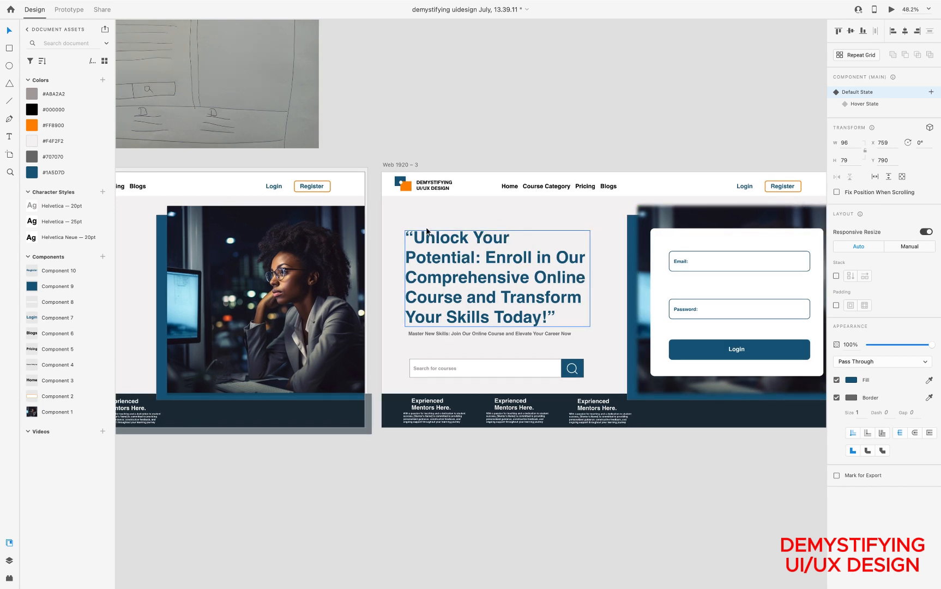
{"action": "scroll", "coordinate": [427, 228], "scroll_direction": "up", "scroll_amount": 2}
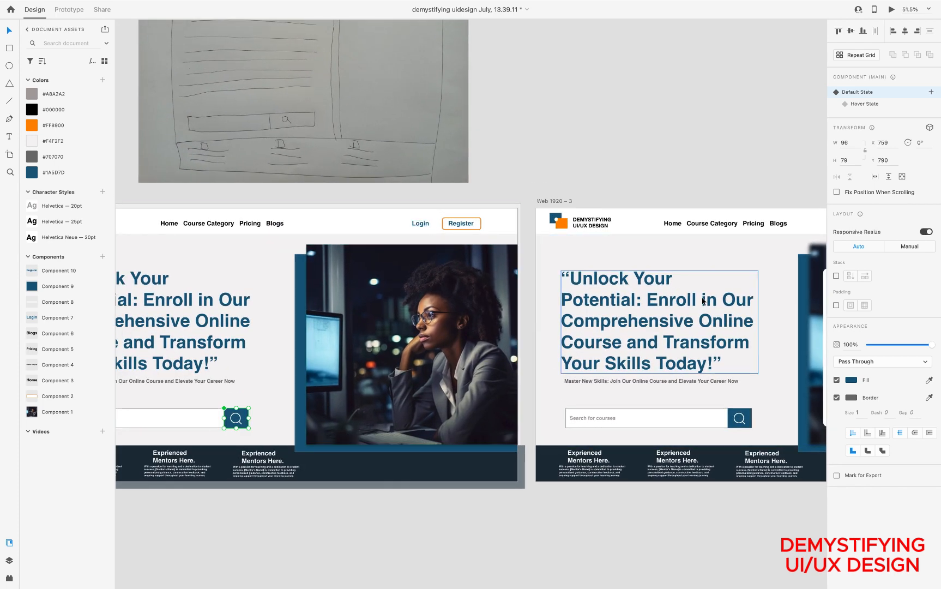
In Prototype mode, link the Login text on Web 1920 – 2 to the Web 1920 – 3 artboard with a Tap transition
{"action": "scroll", "coordinate": [676, 292], "scroll_direction": "right", "scroll_amount": 5}
{"action": "scroll", "coordinate": [701, 296], "scroll_direction": "left", "scroll_amount": 6}
{"action": "scroll", "coordinate": [701, 296], "scroll_direction": "up", "scroll_amount": 1}
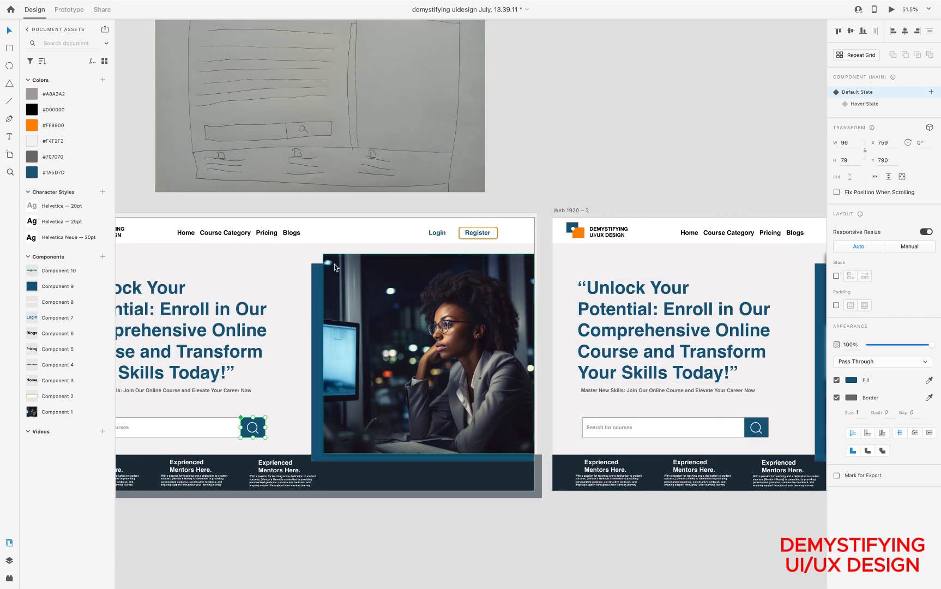
{"action": "scroll", "coordinate": [334, 265], "scroll_direction": "left", "scroll_amount": 4}
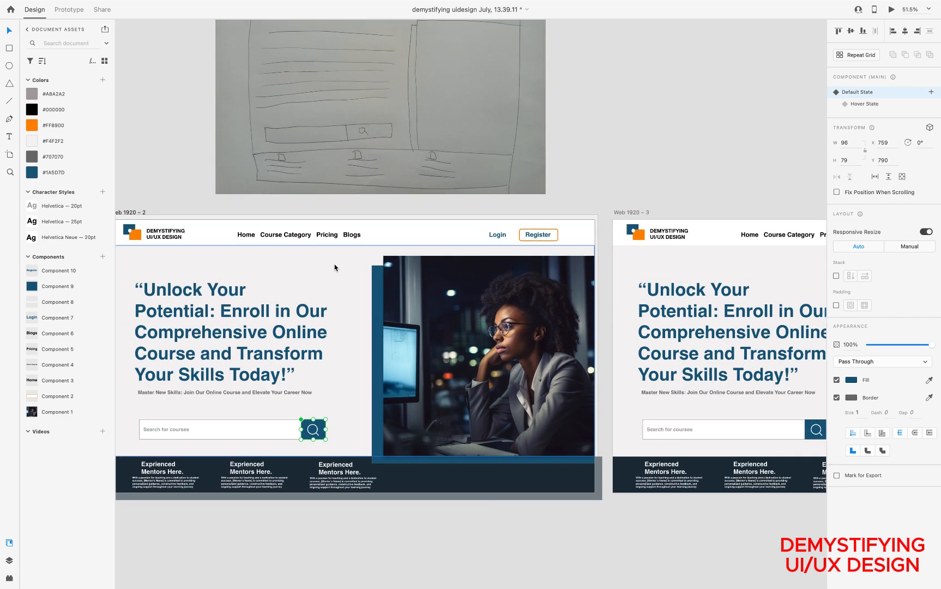
{"action": "scroll", "coordinate": [335, 268], "scroll_direction": "down", "scroll_amount": 2}
{"action": "left_click", "coordinate": [68, 12]}
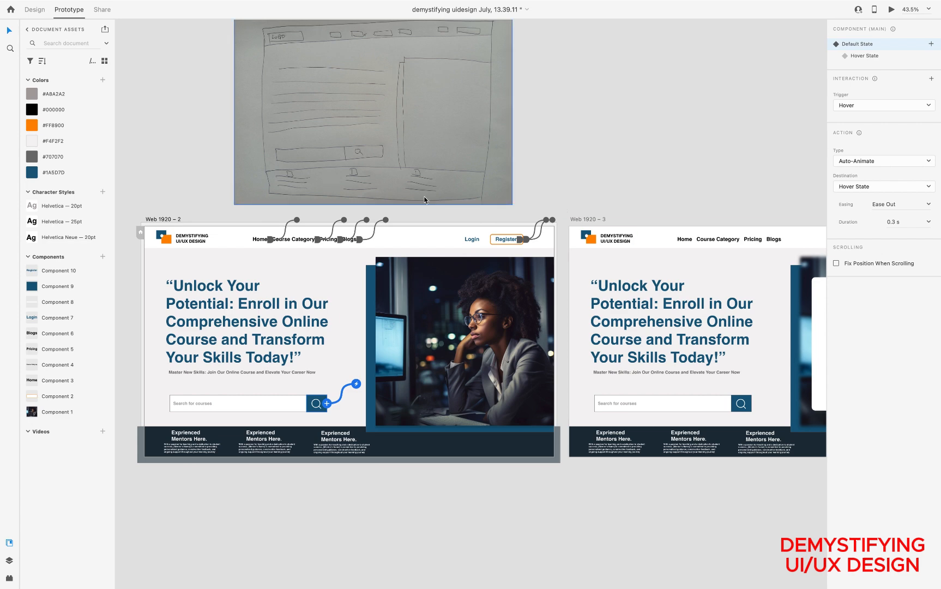
{"action": "scroll", "coordinate": [503, 266], "scroll_direction": "up", "scroll_amount": 5}
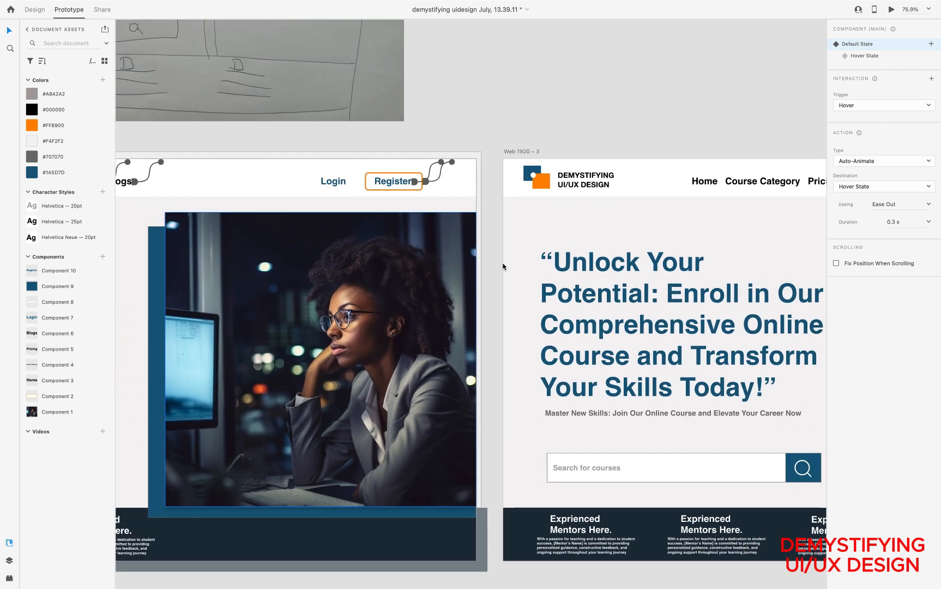
{"action": "left_click", "coordinate": [337, 185]}
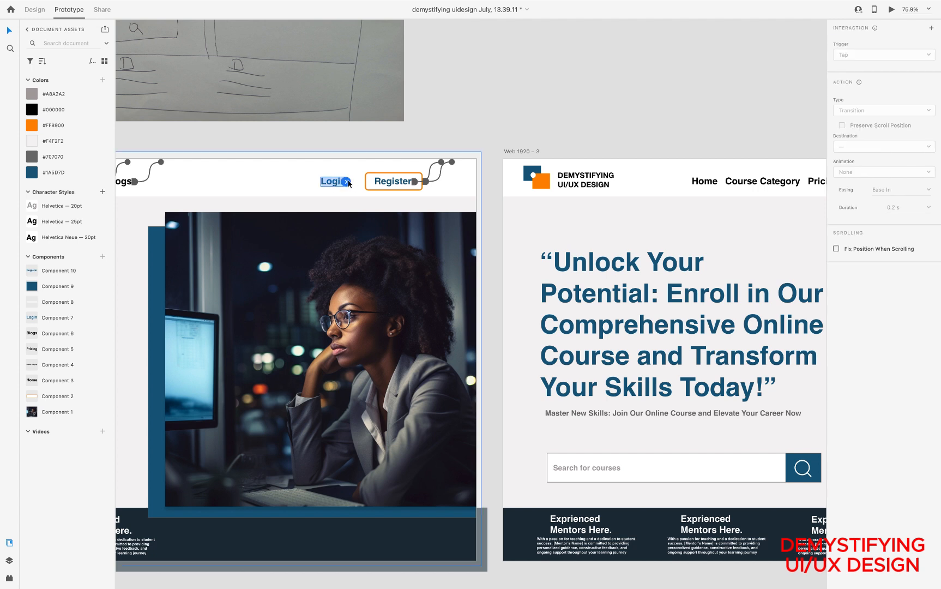
{"action": "left_click_drag", "start_coordinate": [349, 184], "coordinate": [530, 269]}
{"action": "scroll", "coordinate": [527, 270], "scroll_direction": "down", "scroll_amount": 5}
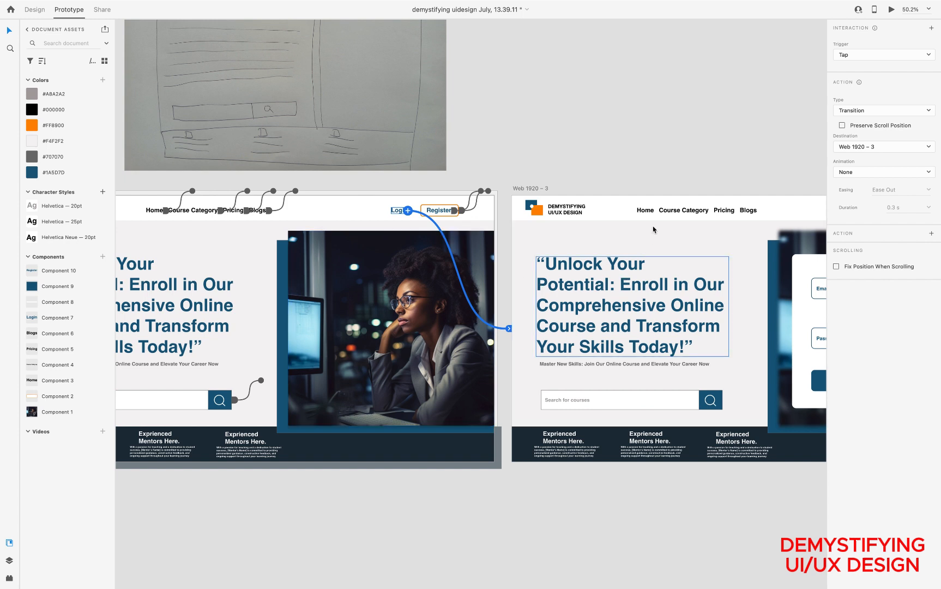
Link the Home navigation item on Web 1920 – 3 back to the Web 1920 – 2 artboard with a Tap transition
{"action": "scroll", "coordinate": [627, 273], "scroll_direction": "down", "scroll_amount": 1}
{"action": "scroll", "coordinate": [627, 273], "scroll_direction": "right", "scroll_amount": 2}
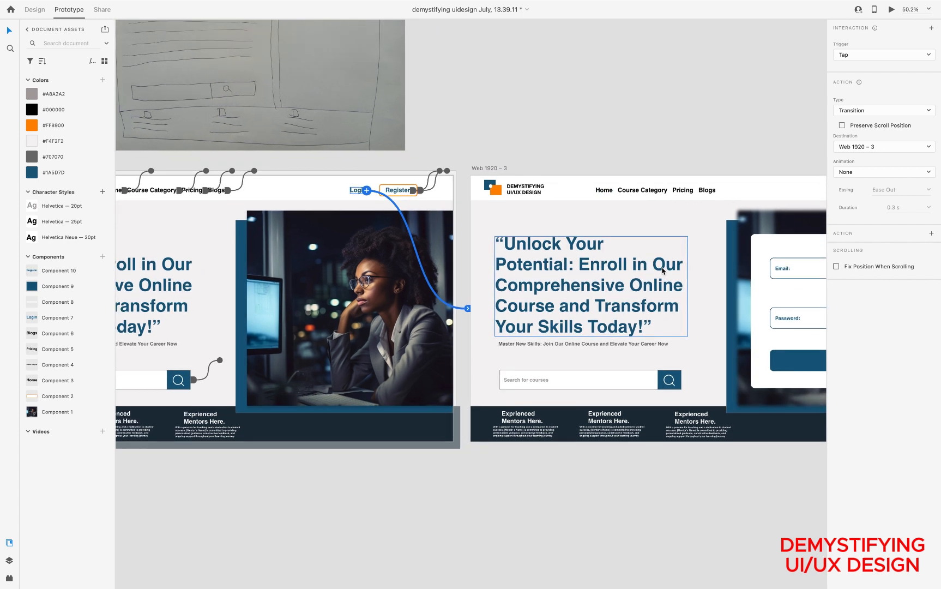
{"action": "left_click", "coordinate": [604, 191]}
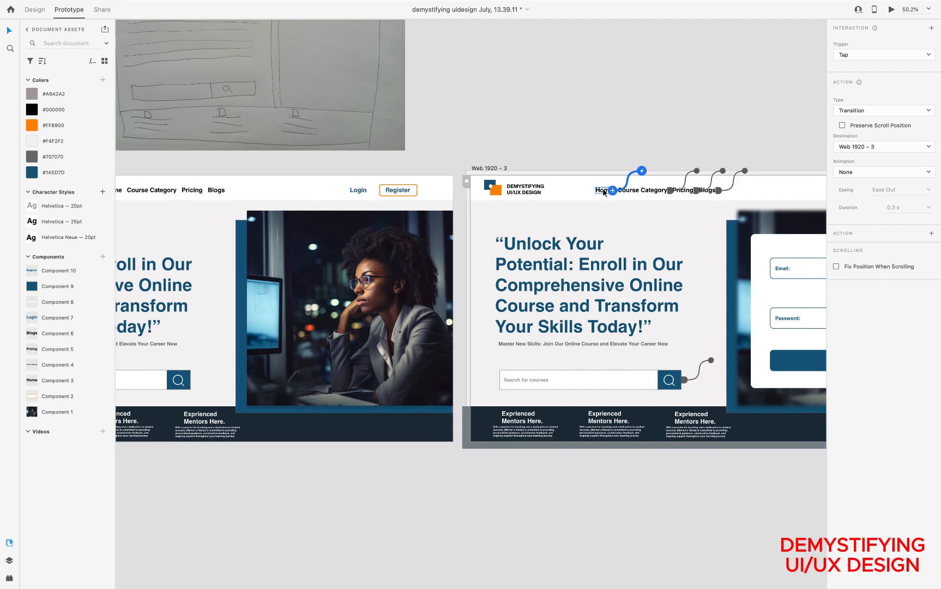
{"action": "left_click_drag", "start_coordinate": [613, 190], "coordinate": [394, 265]}
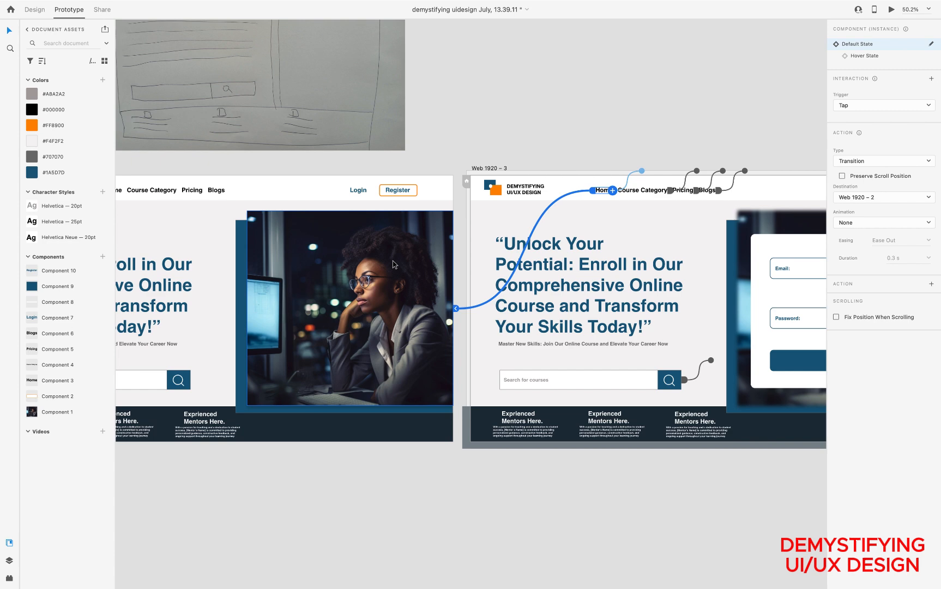
Select the Web 1920 – 2 artboard and inspect the prototype connections running between it and Web 1920 – 3
{"action": "scroll", "coordinate": [392, 260], "scroll_direction": "left", "scroll_amount": 5}
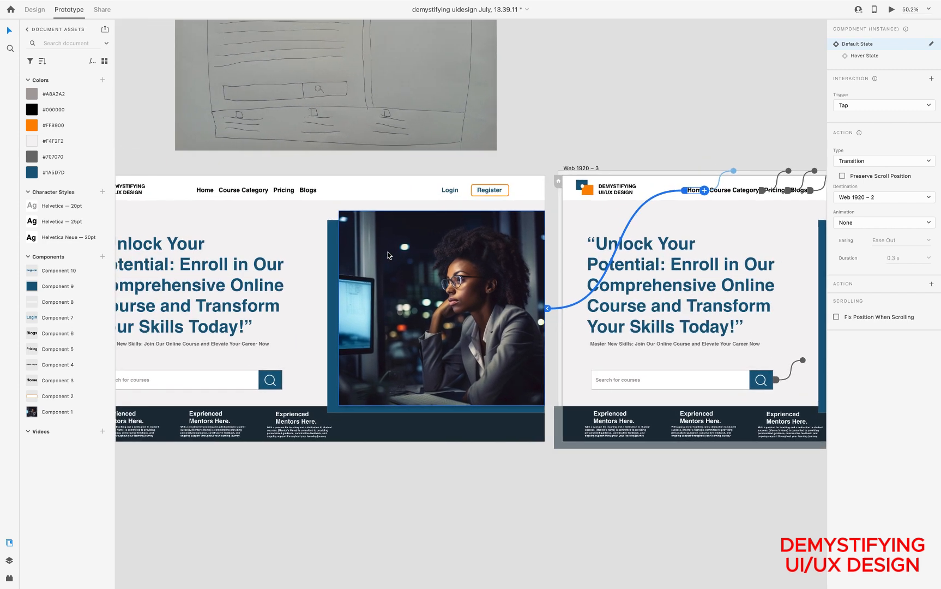
{"action": "scroll", "coordinate": [389, 255], "scroll_direction": "left", "scroll_amount": 4}
{"action": "scroll", "coordinate": [389, 255], "scroll_direction": "up", "scroll_amount": 2}
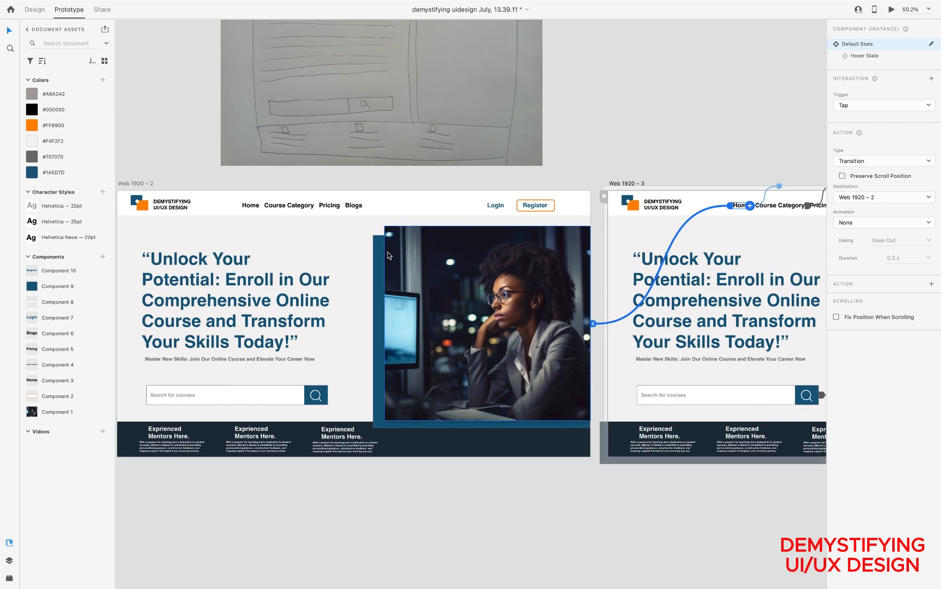
{"action": "scroll", "coordinate": [566, 297], "scroll_direction": "right", "scroll_amount": 13}
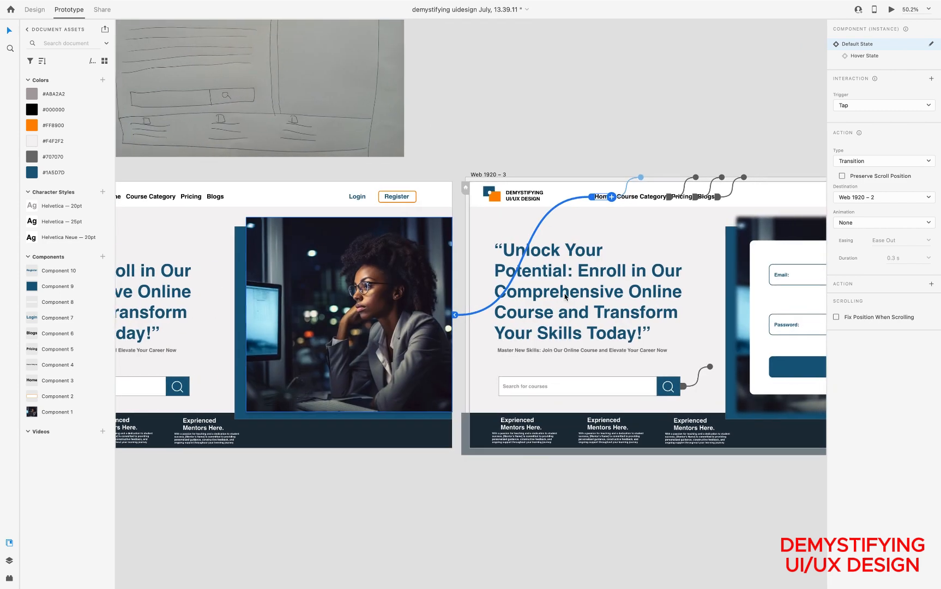
{"action": "scroll", "coordinate": [565, 297], "scroll_direction": "down", "scroll_amount": 2}
{"action": "scroll", "coordinate": [566, 298], "scroll_direction": "left", "scroll_amount": 7}
{"action": "scroll", "coordinate": [565, 297], "scroll_direction": "up", "scroll_amount": 2}
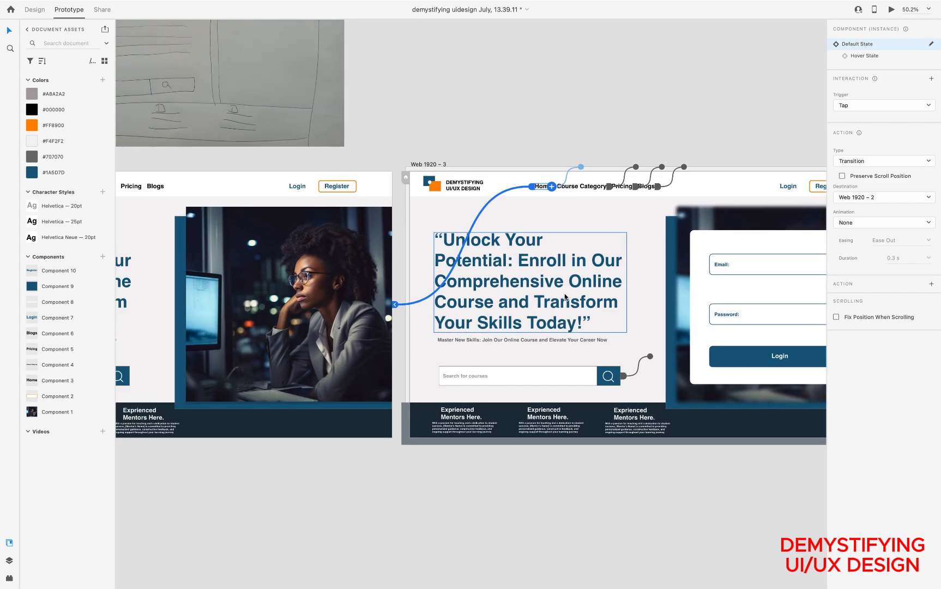
{"action": "scroll", "coordinate": [423, 272], "scroll_direction": "down", "scroll_amount": 3}
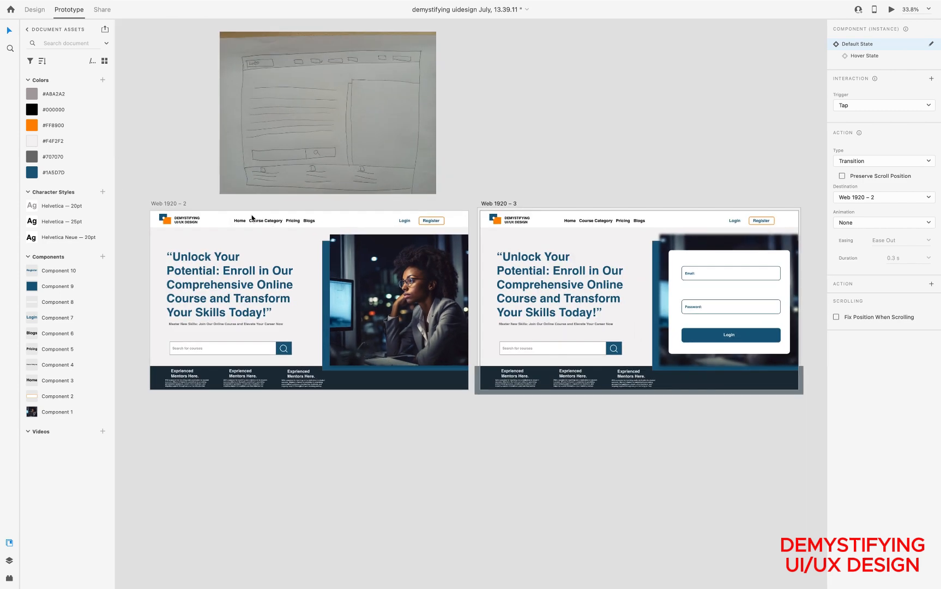
{"action": "left_click", "coordinate": [170, 203]}
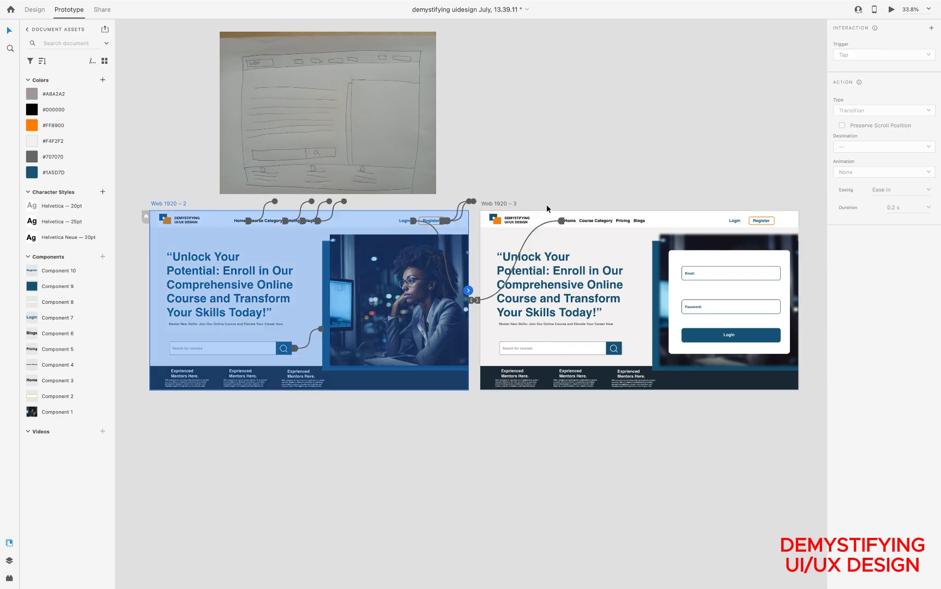
{"action": "scroll", "coordinate": [546, 204], "scroll_direction": "up", "scroll_amount": 5}
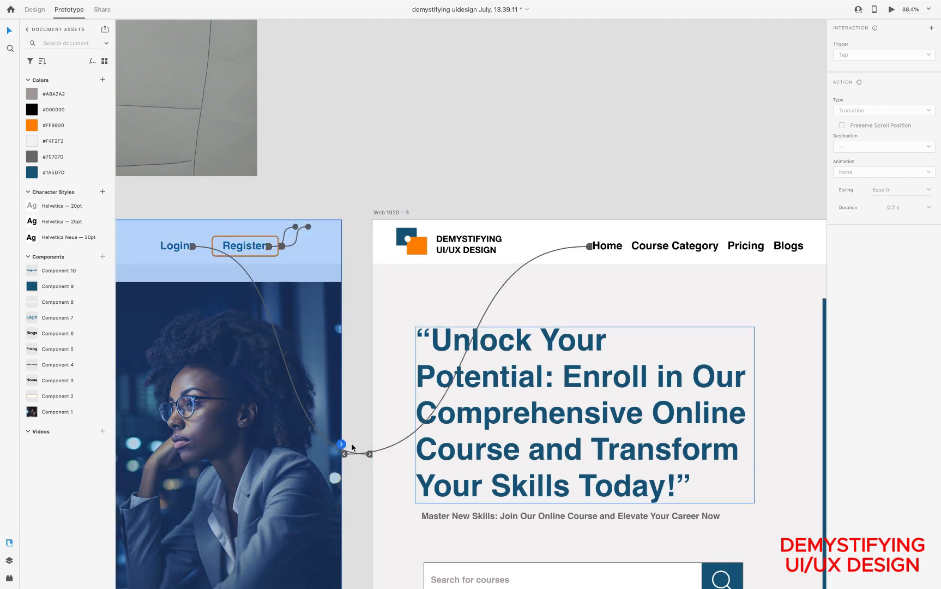
{"action": "scroll", "coordinate": [367, 388], "scroll_direction": "down", "scroll_amount": 5}
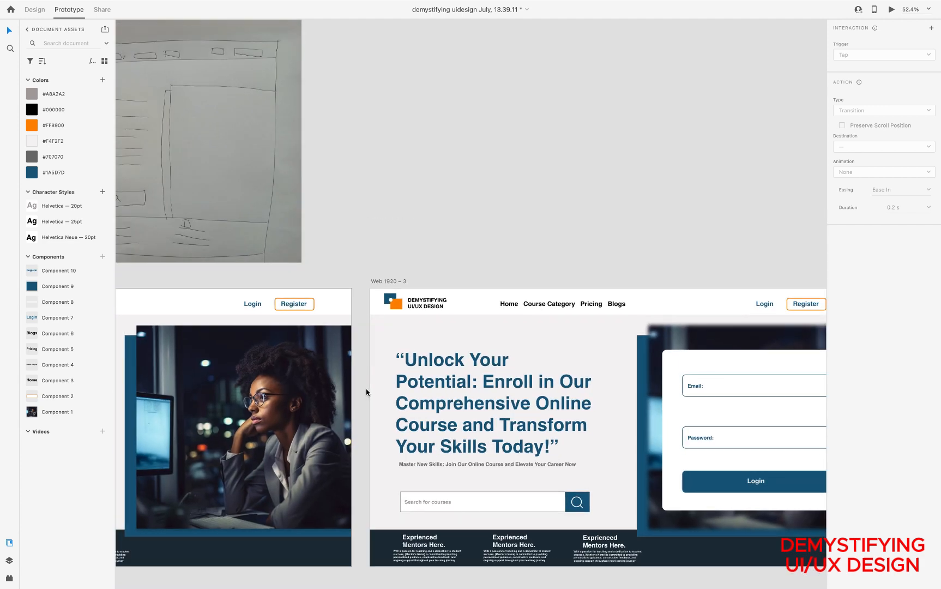
{"action": "scroll", "coordinate": [367, 388], "scroll_direction": "down", "scroll_amount": 2}
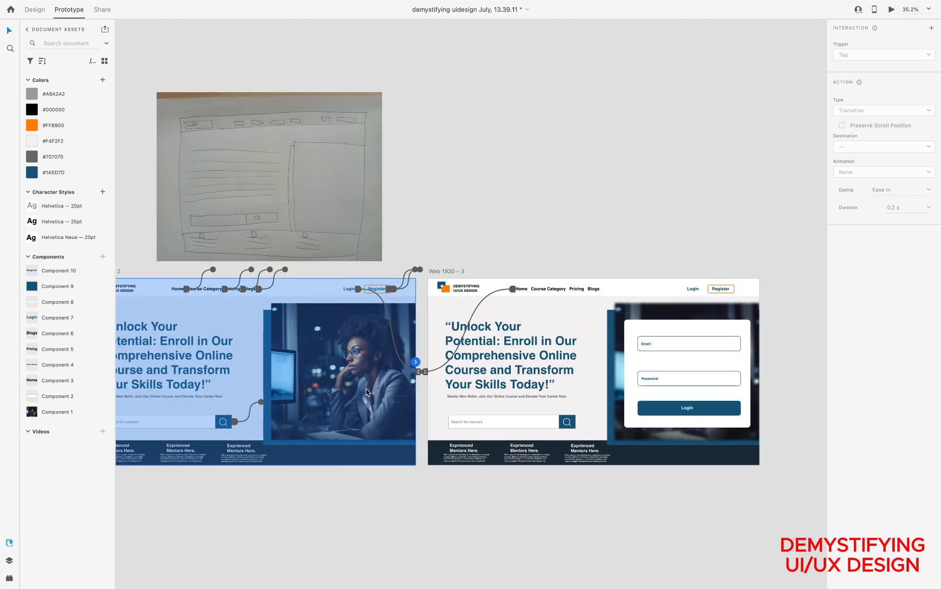
Preview the prototype, test the Login and Home links in both directions, close the preview and return to Design mode
{"action": "left_click", "coordinate": [890, 10]}
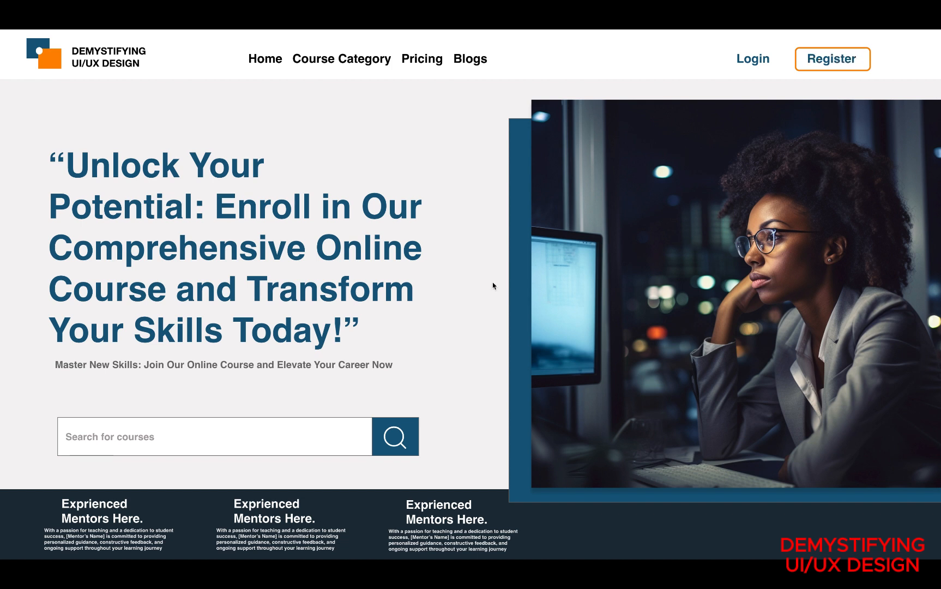
{"action": "left_click", "coordinate": [752, 60]}
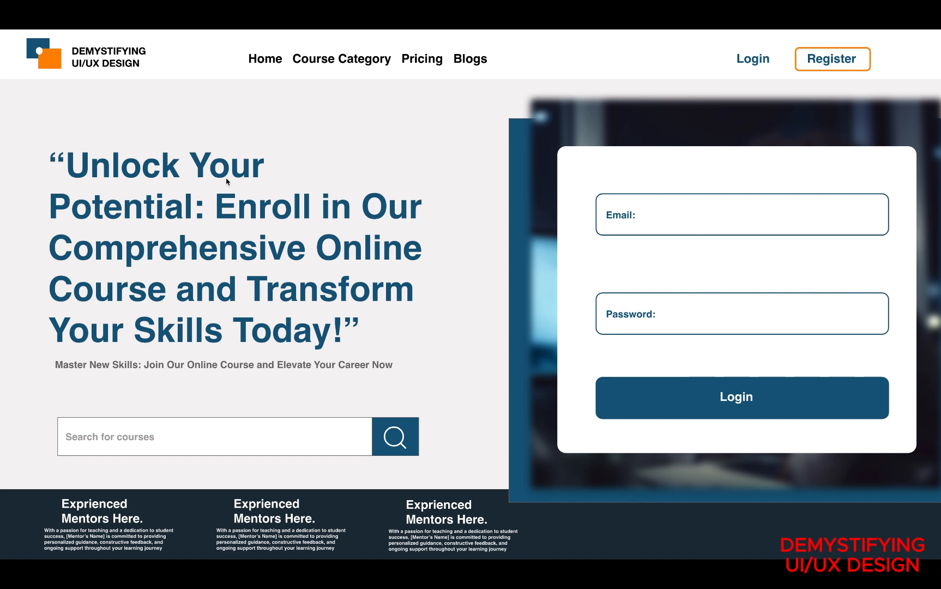
{"action": "left_click", "coordinate": [265, 59]}
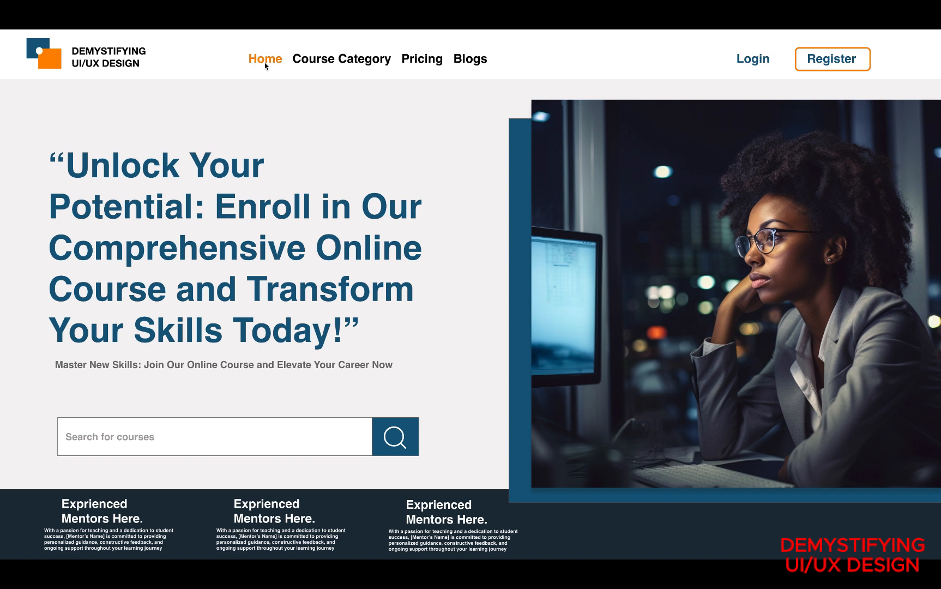
{"action": "left_click", "coordinate": [743, 59]}
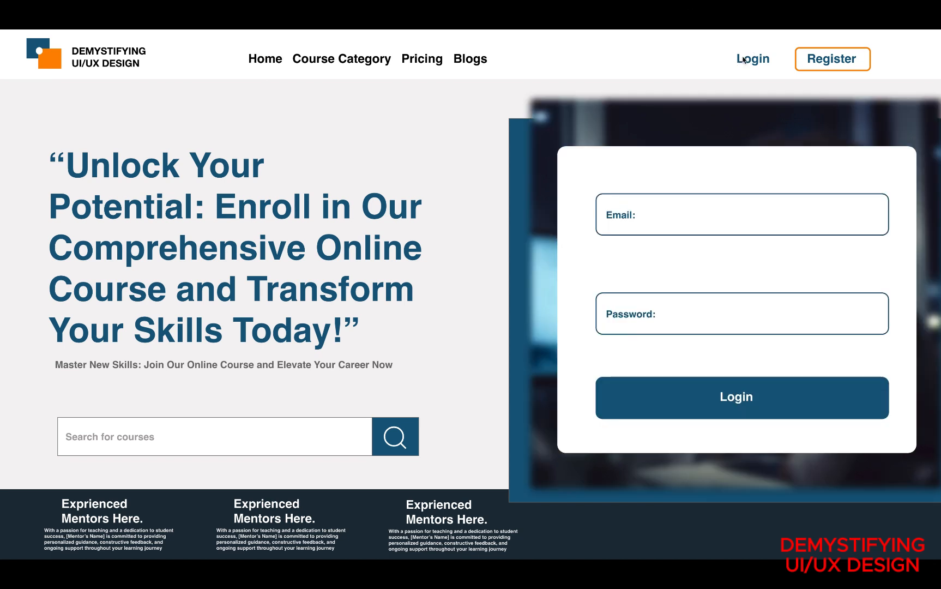
{"action": "left_click", "coordinate": [267, 60]}
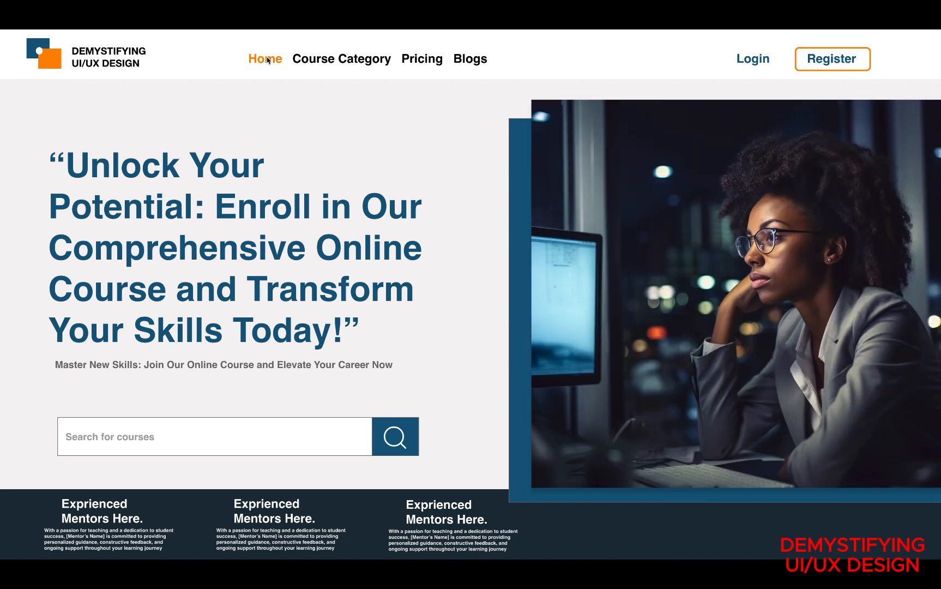
{"action": "left_click", "coordinate": [753, 60]}
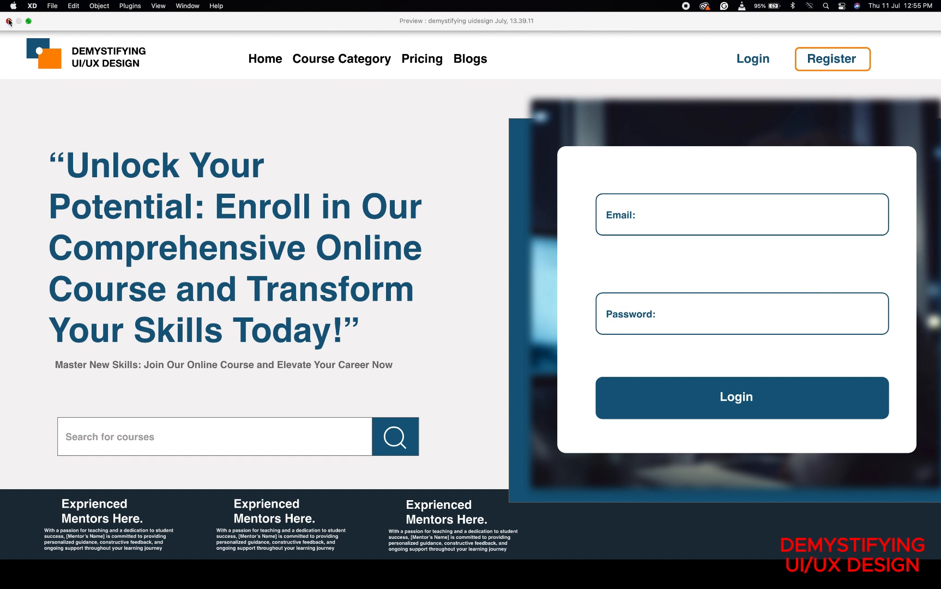
{"action": "left_click", "coordinate": [8, 21]}
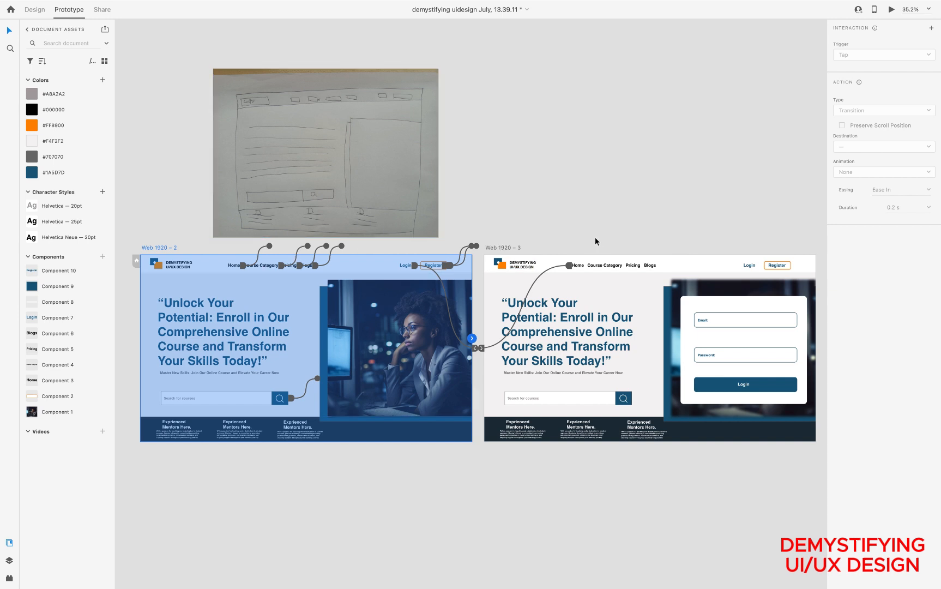
{"action": "left_click", "coordinate": [34, 10]}
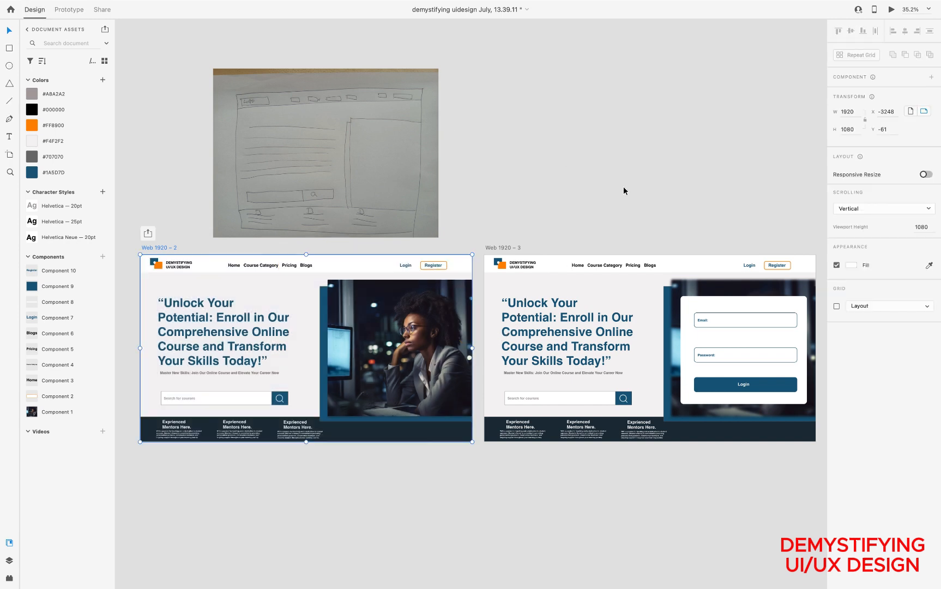